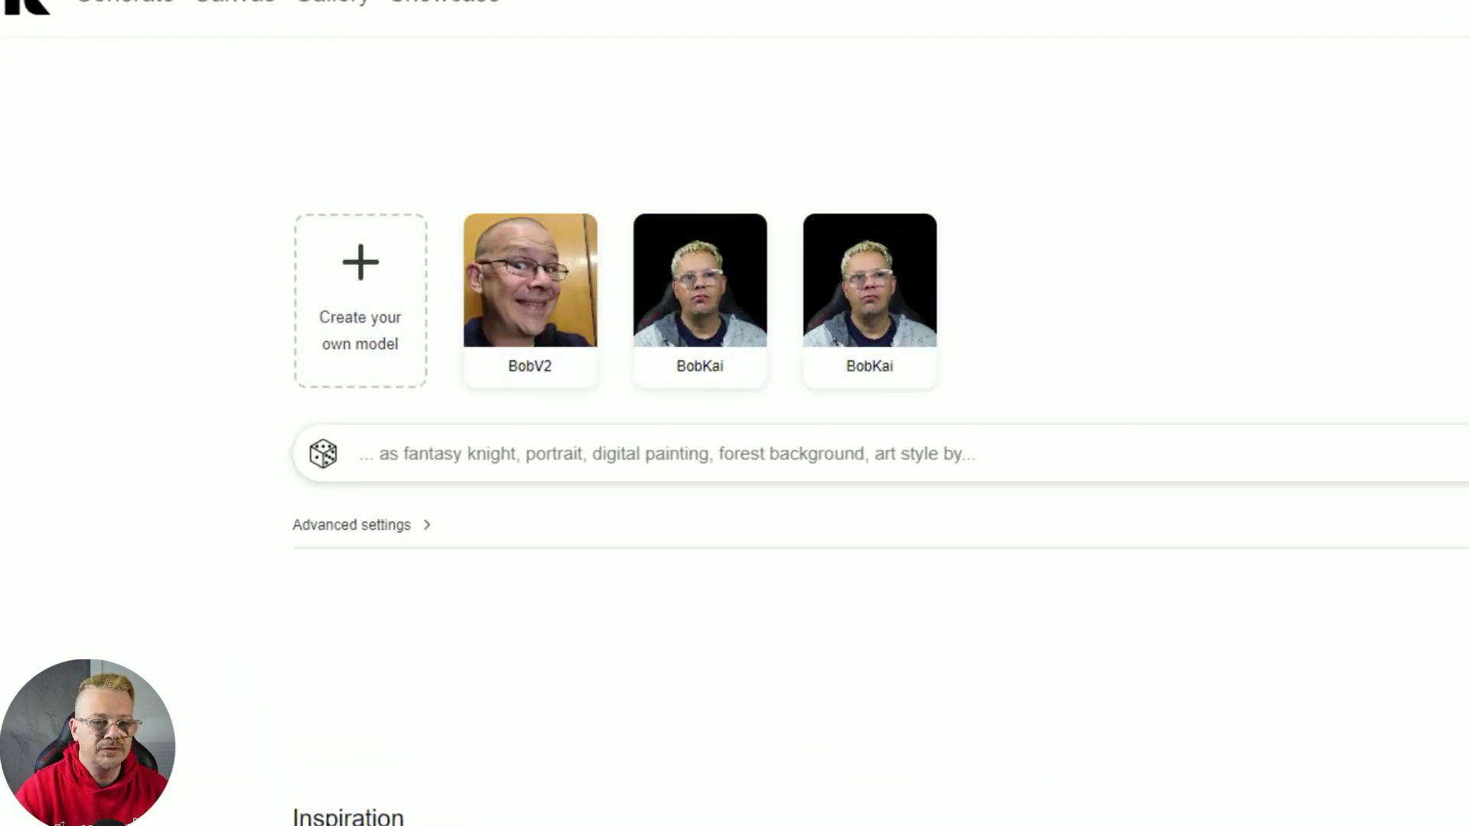
Copy the buddah sunflower-field prompt from the Inspiration images into the prompt and select the BobV2 model for it
scroll(76, 541, "down", 5)
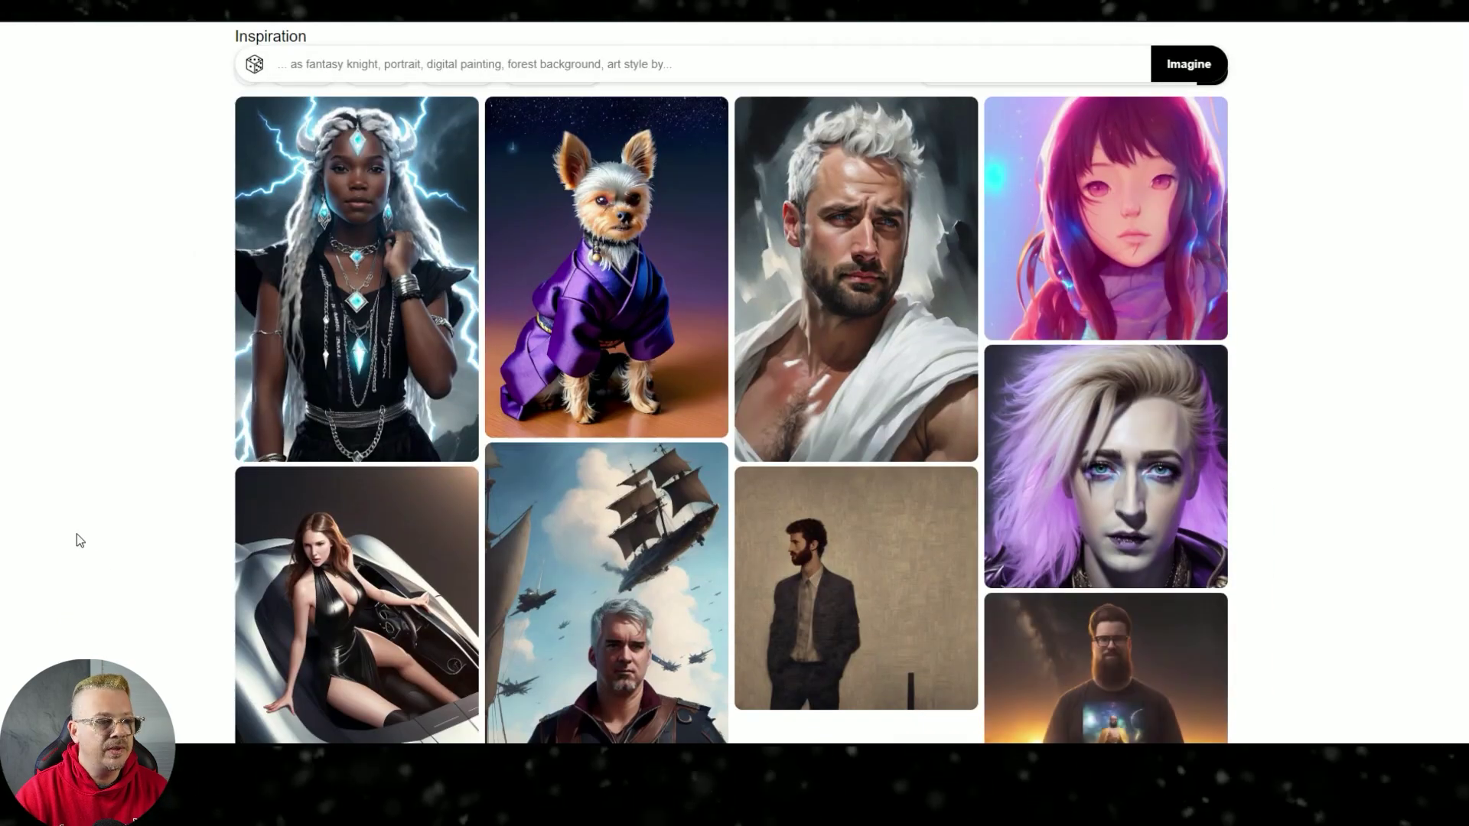
scroll(76, 534, "up", 1)
scroll(81, 443, "down", 6)
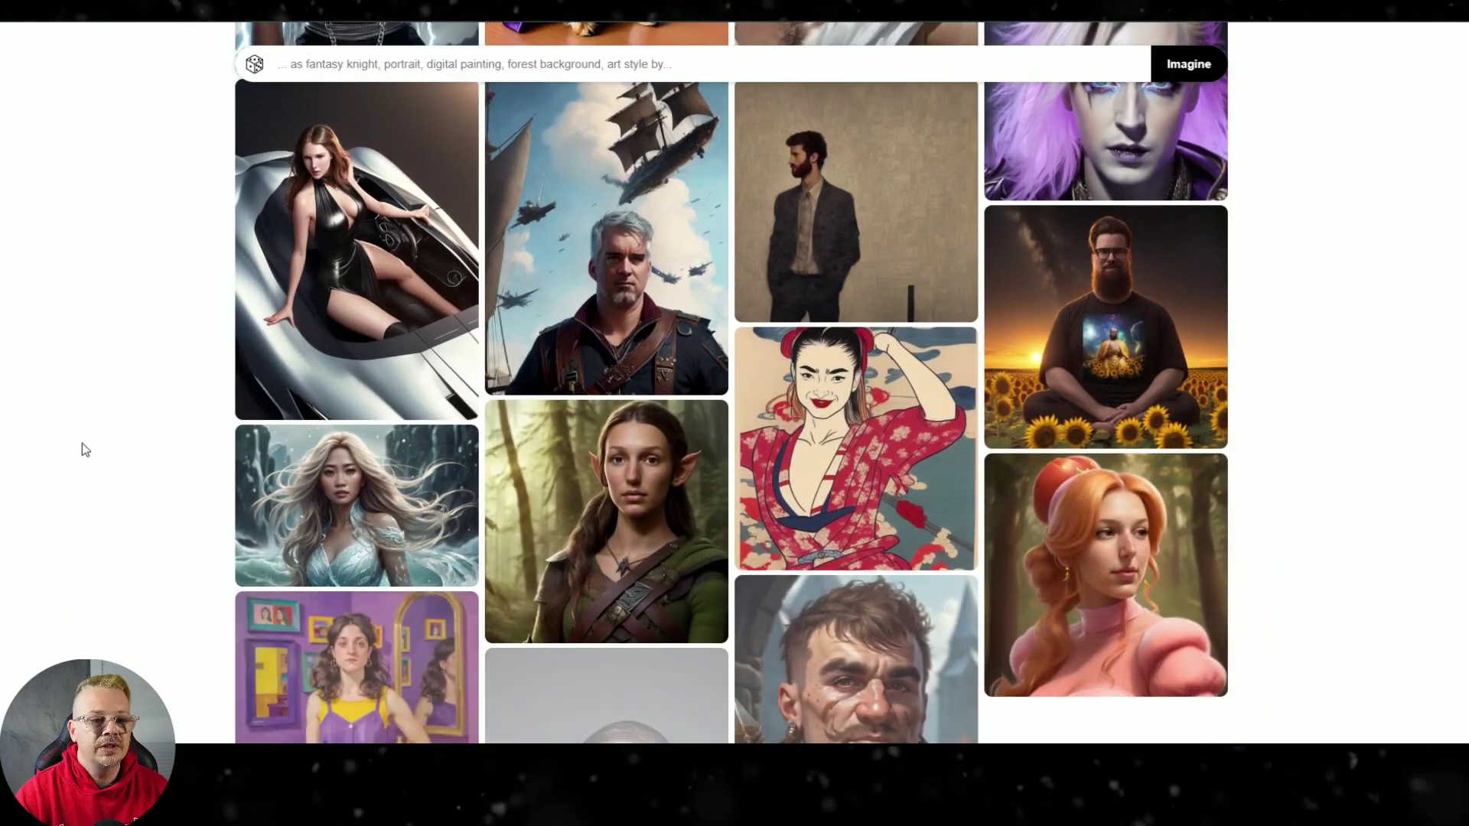
scroll(81, 450, "down", 1)
mouse_move(1138, 276)
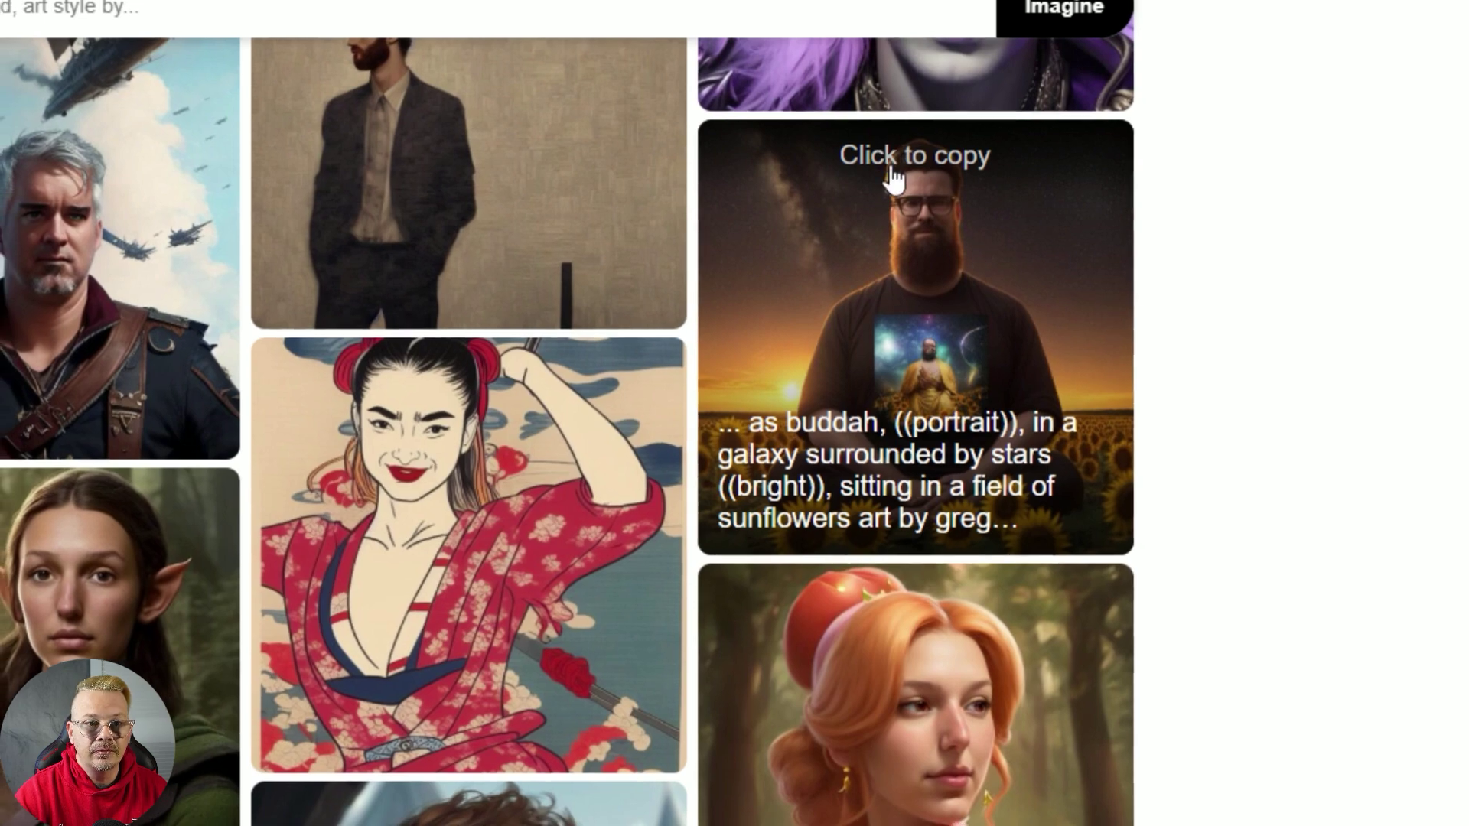
left_click(887, 180)
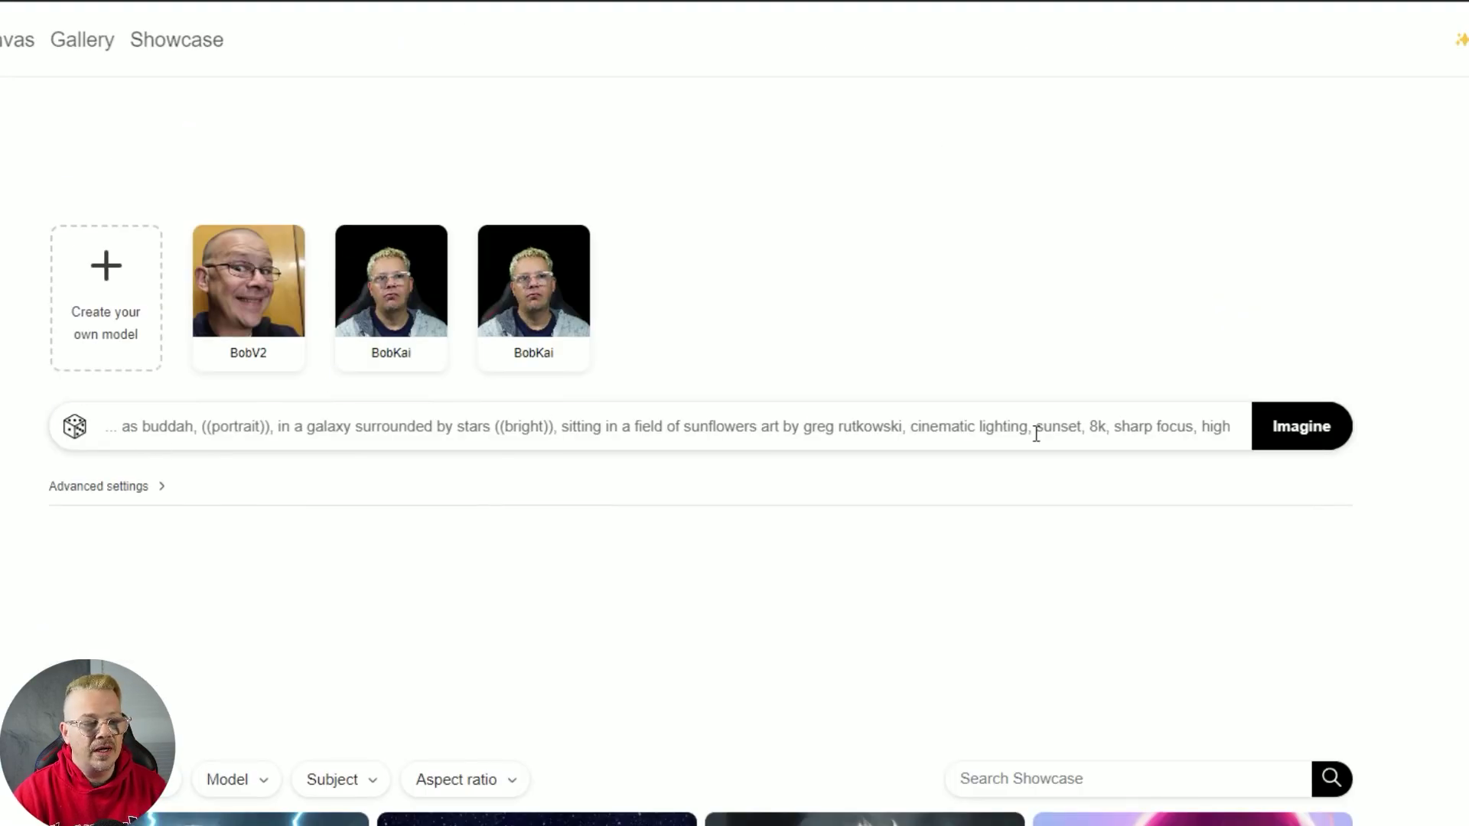
left_click(111, 439)
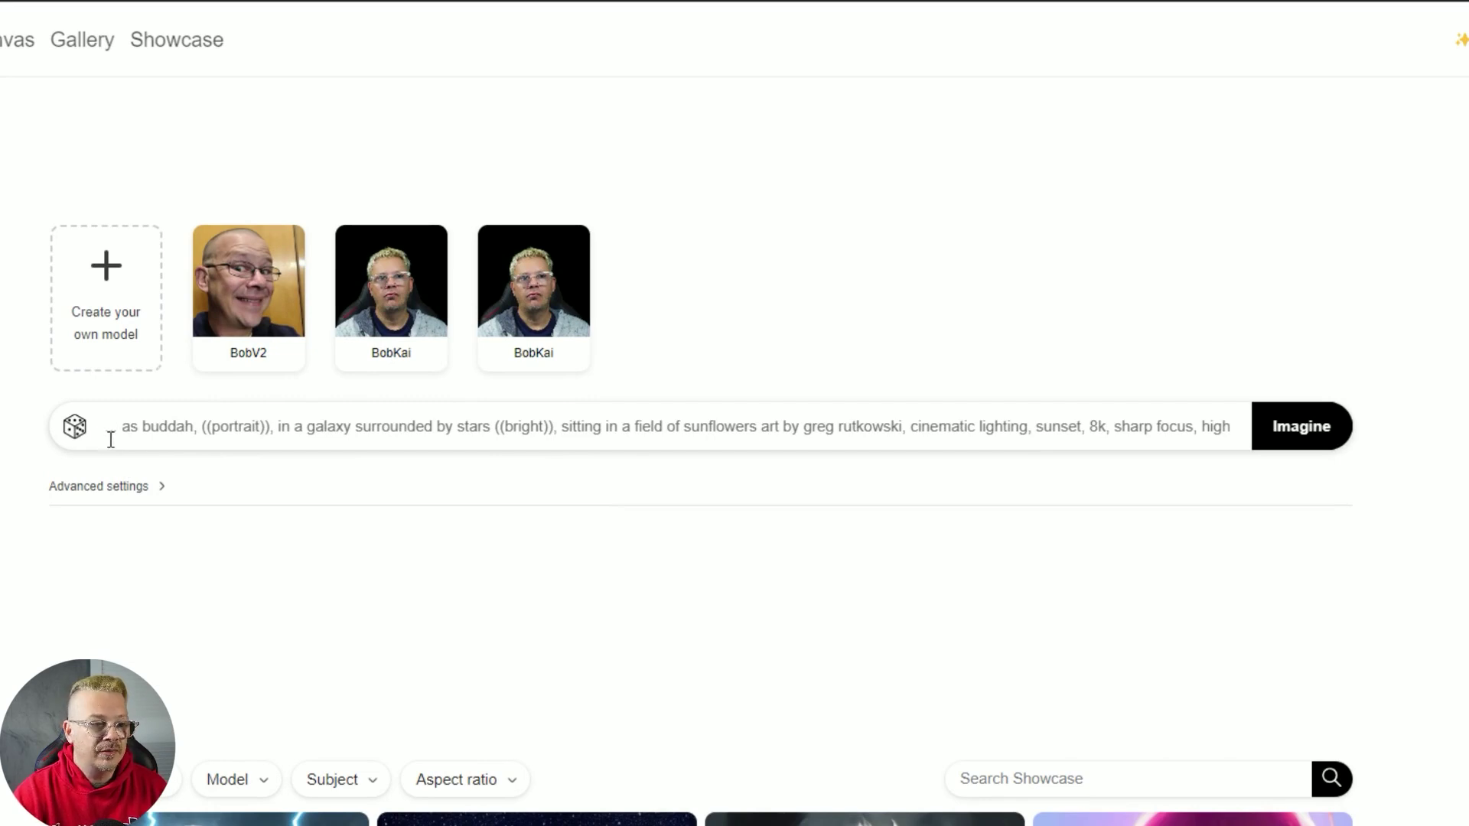
left_click(239, 319)
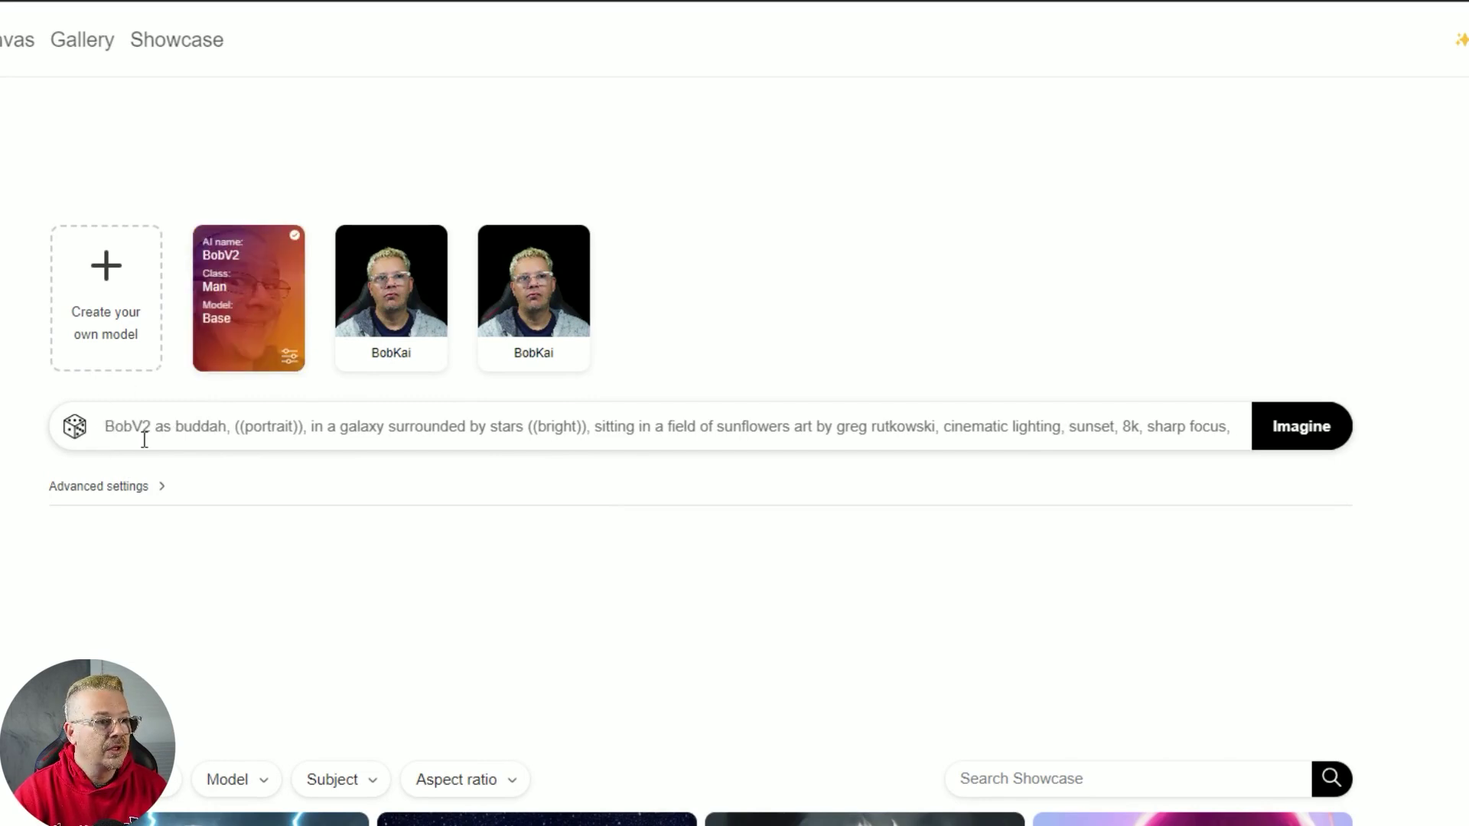
Refresh the Inspiration images and browse the new set of example pictures and prompts
scroll(734, 459, "down", 15)
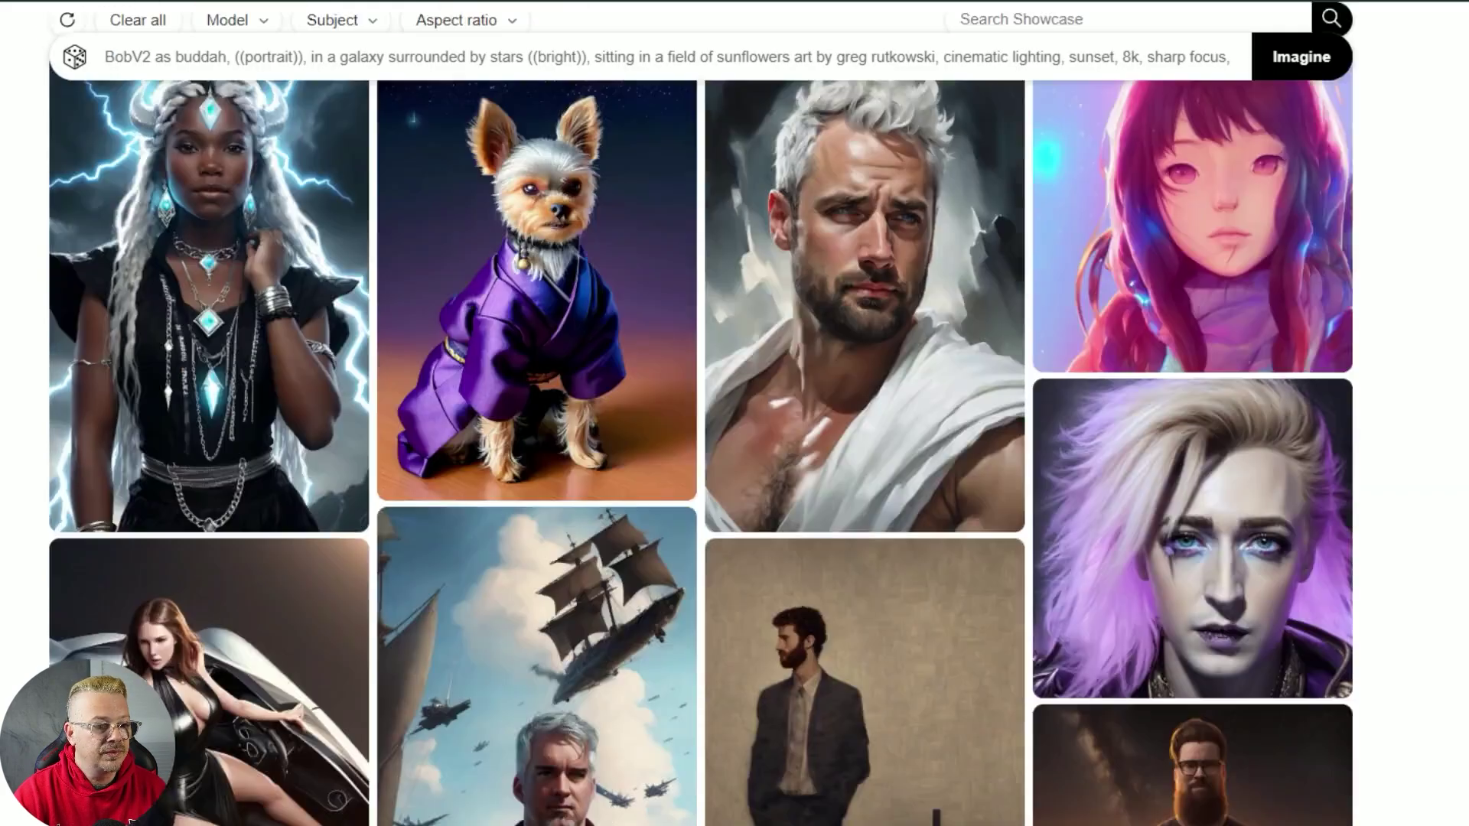
scroll(735, 459, "up", 10)
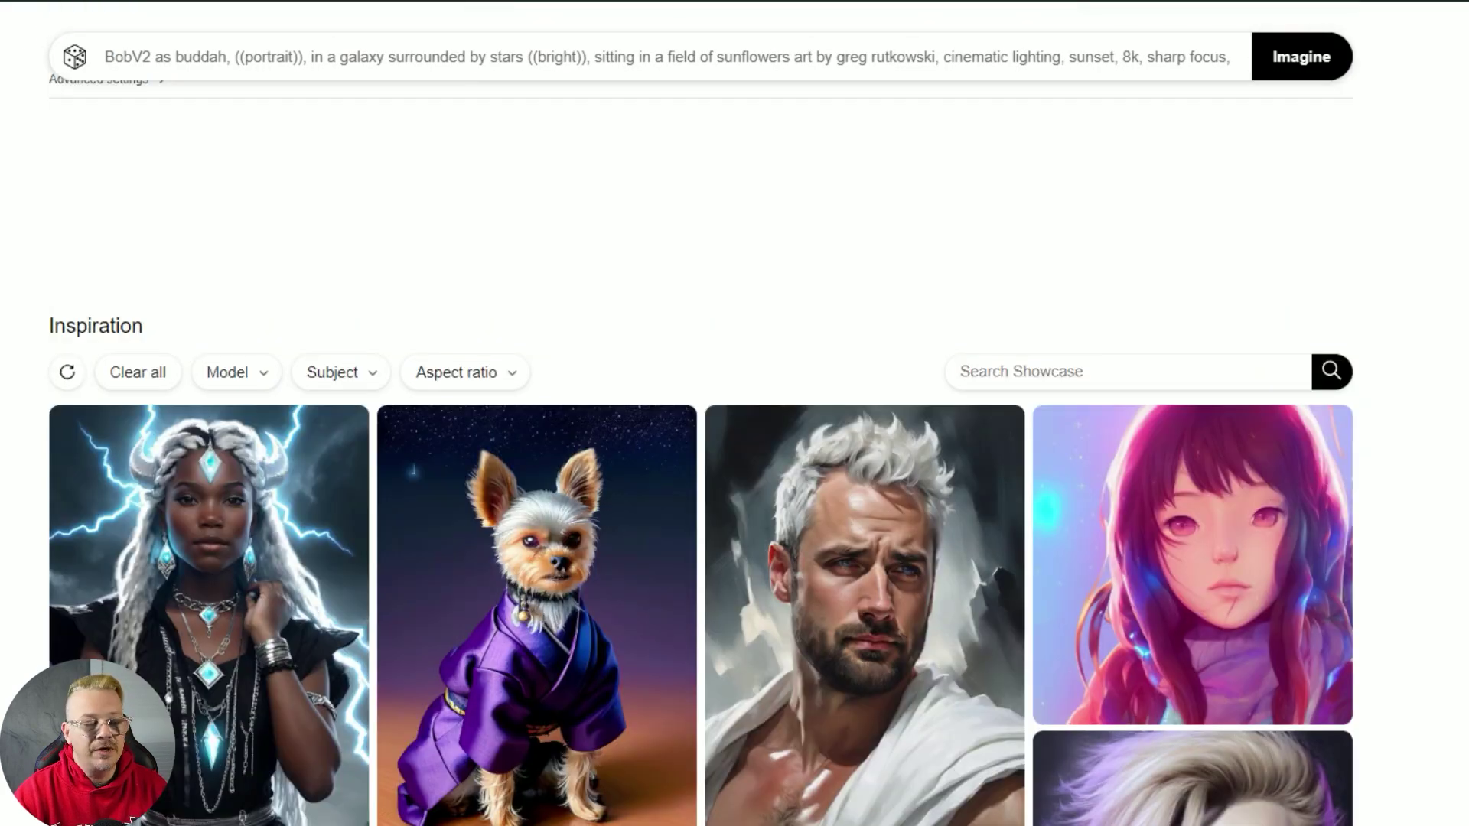
left_click(68, 374)
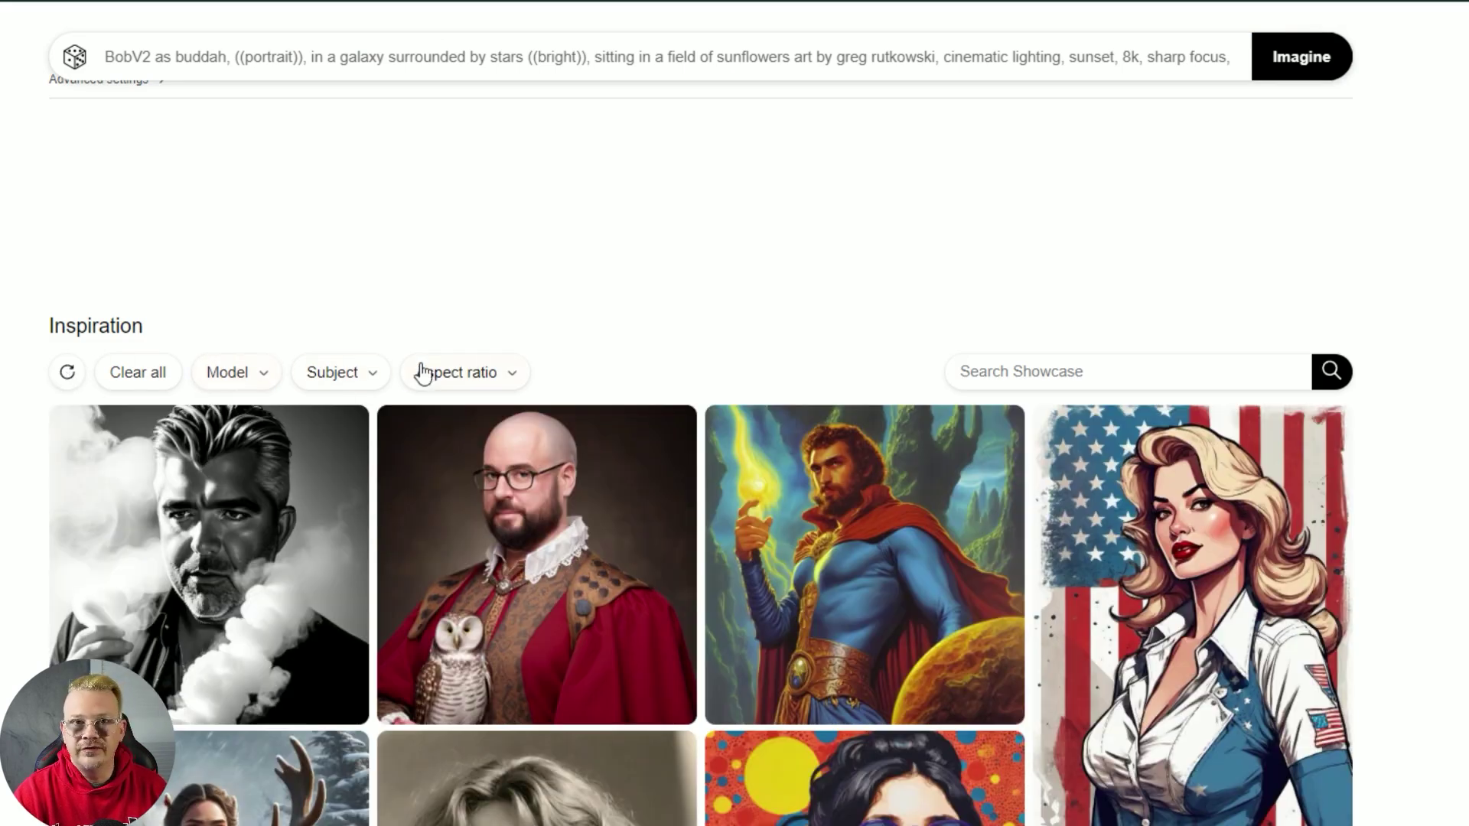
scroll(2, 509, "down", 8)
scroll(2, 509, "down", 3)
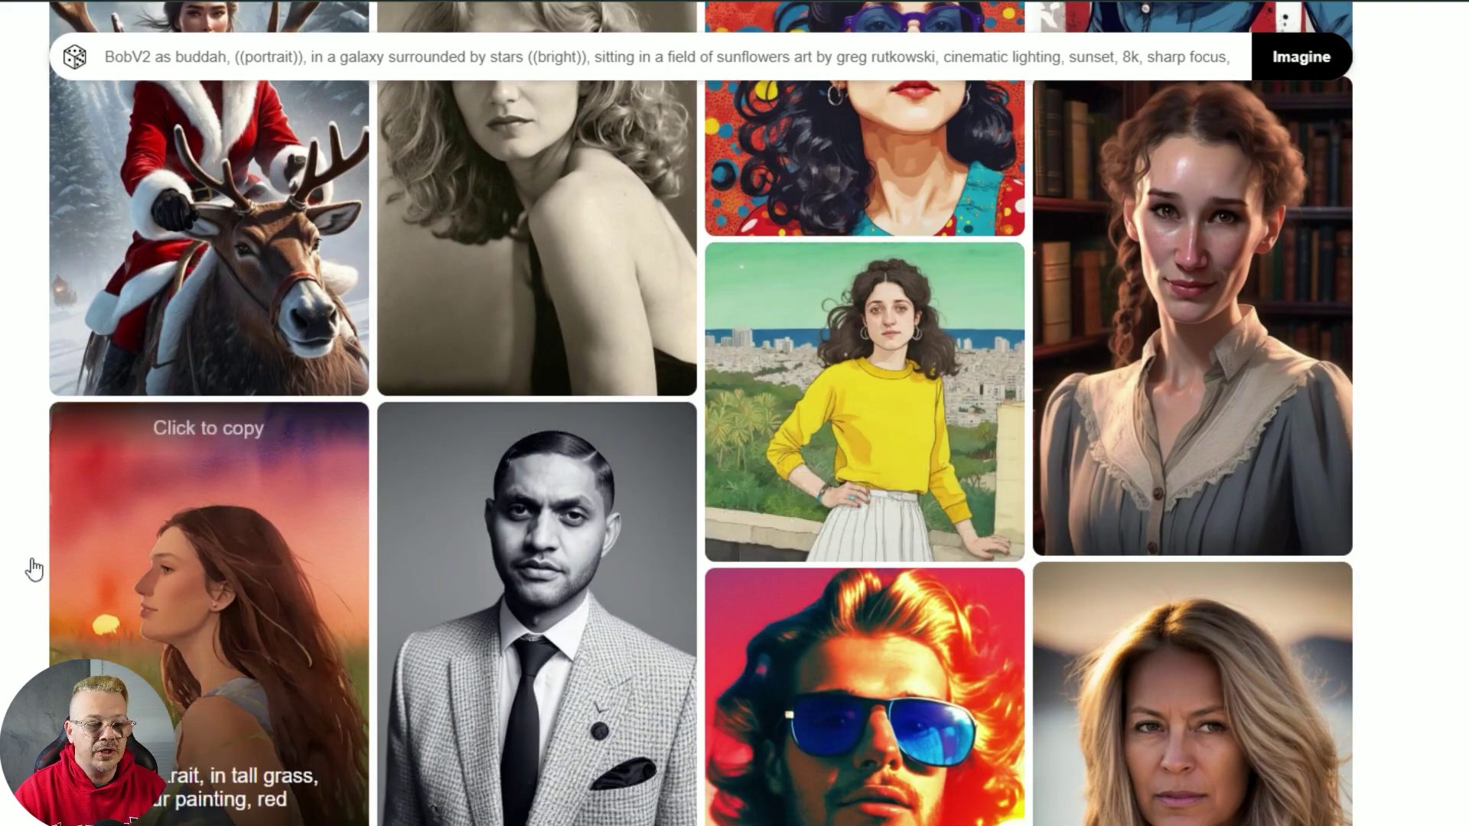
scroll(15, 570, "down", 1)
scroll(131, 820, "down", 1)
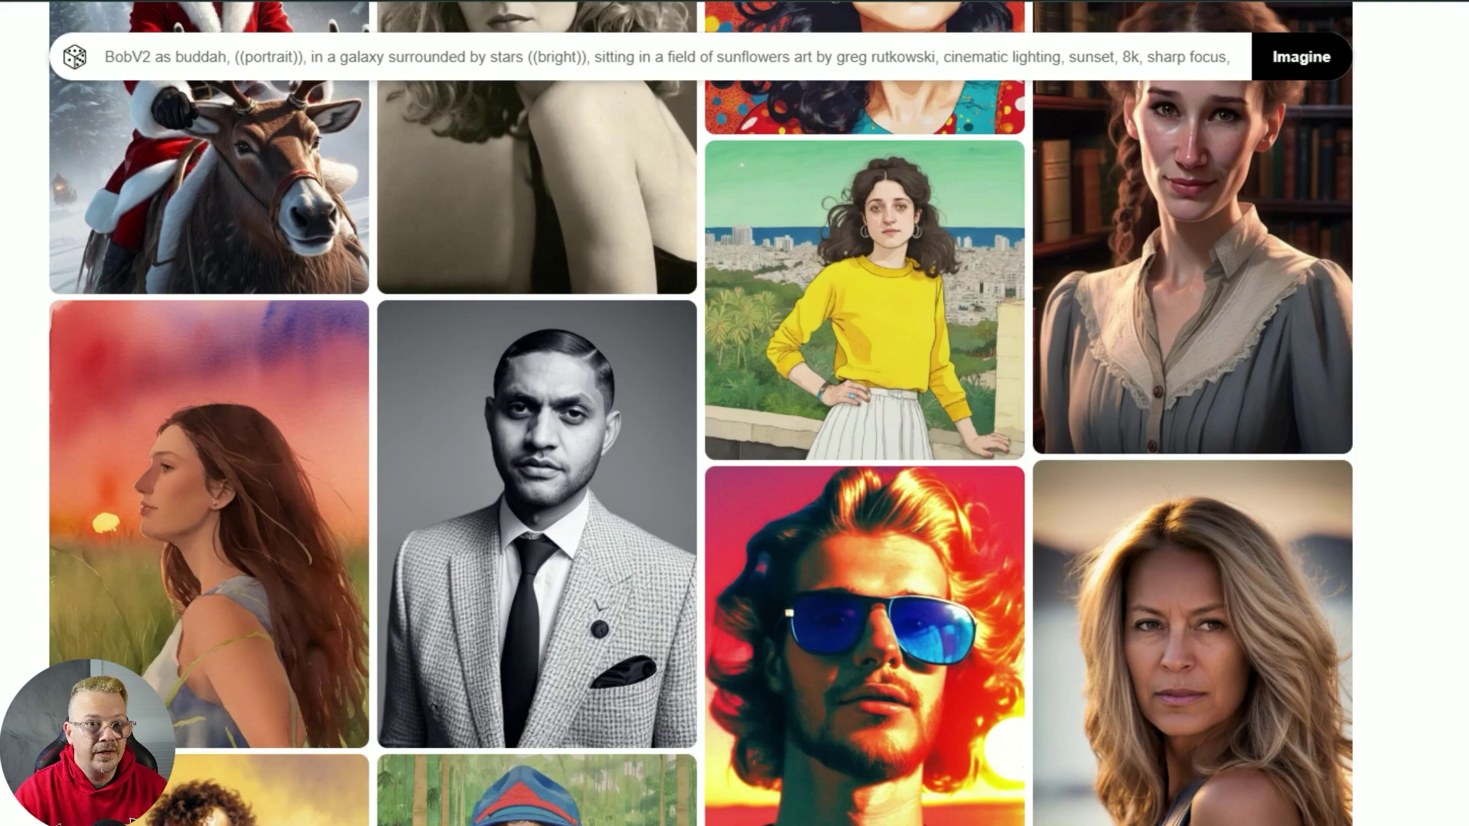
scroll(132, 820, "down", 5)
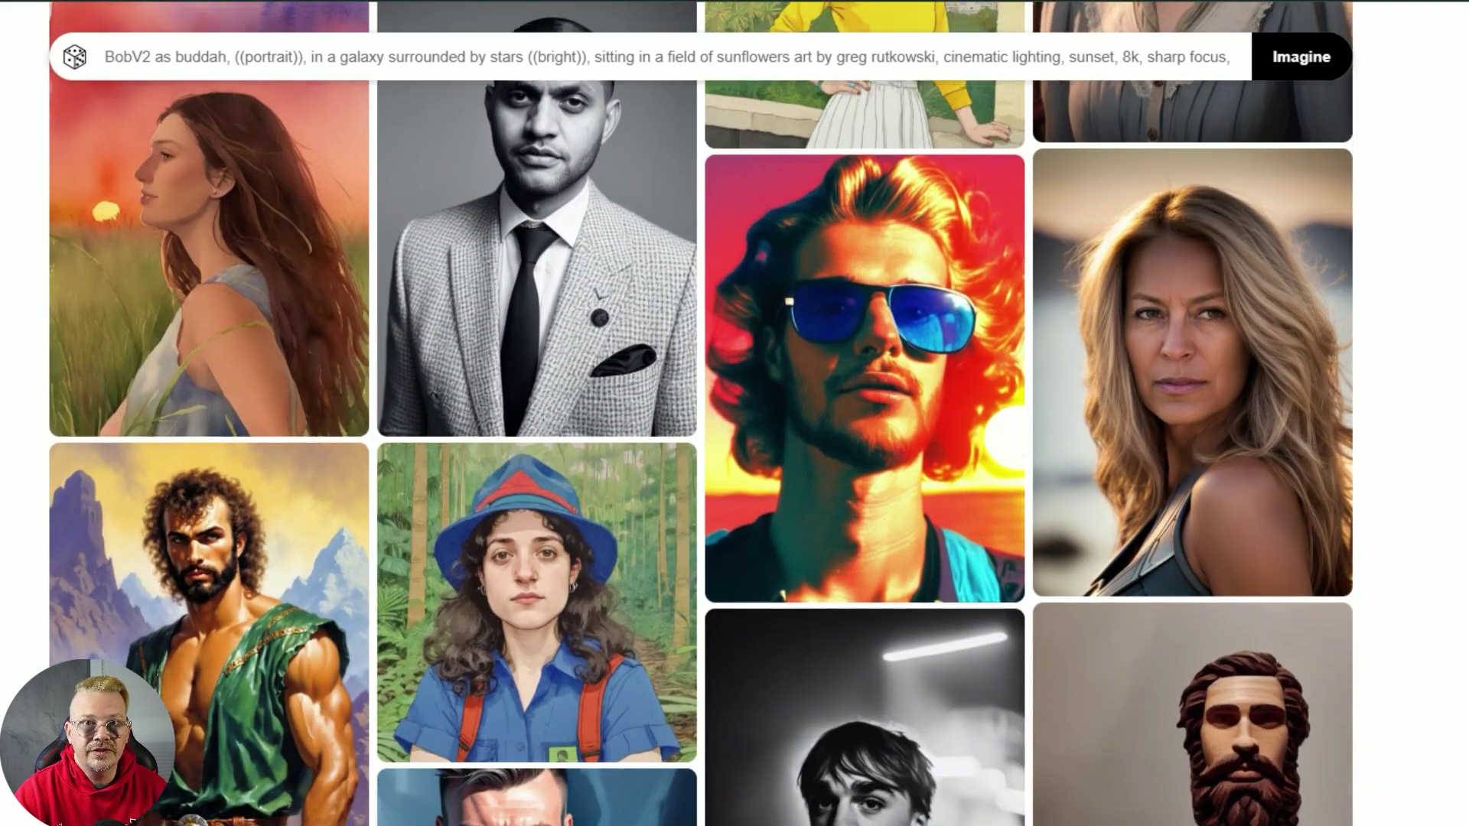
scroll(131, 820, "down", 4)
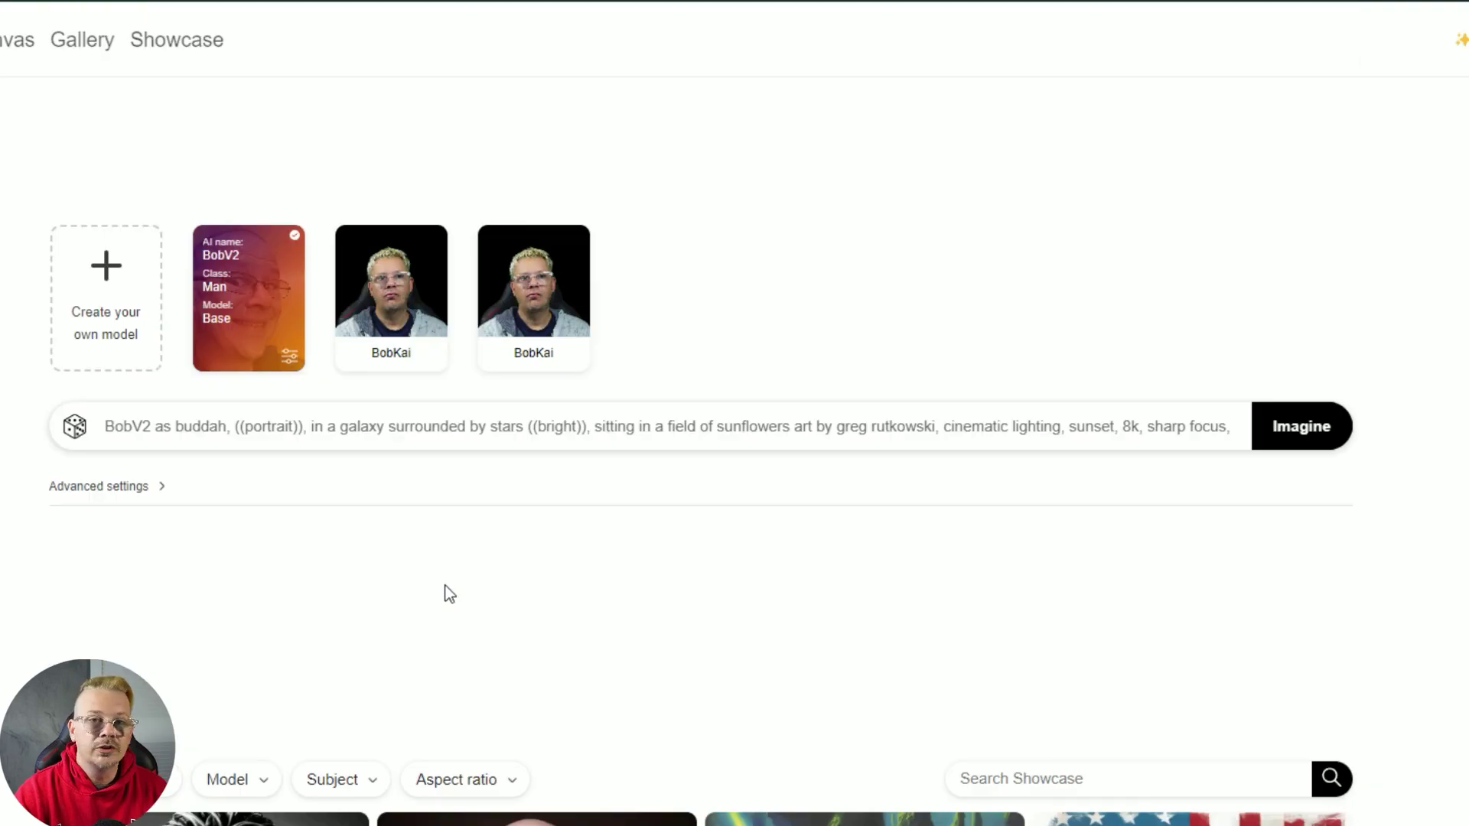
Start creating a new model with Male as the subject and the v2.0 3D Cartoon model type
left_click(110, 283)
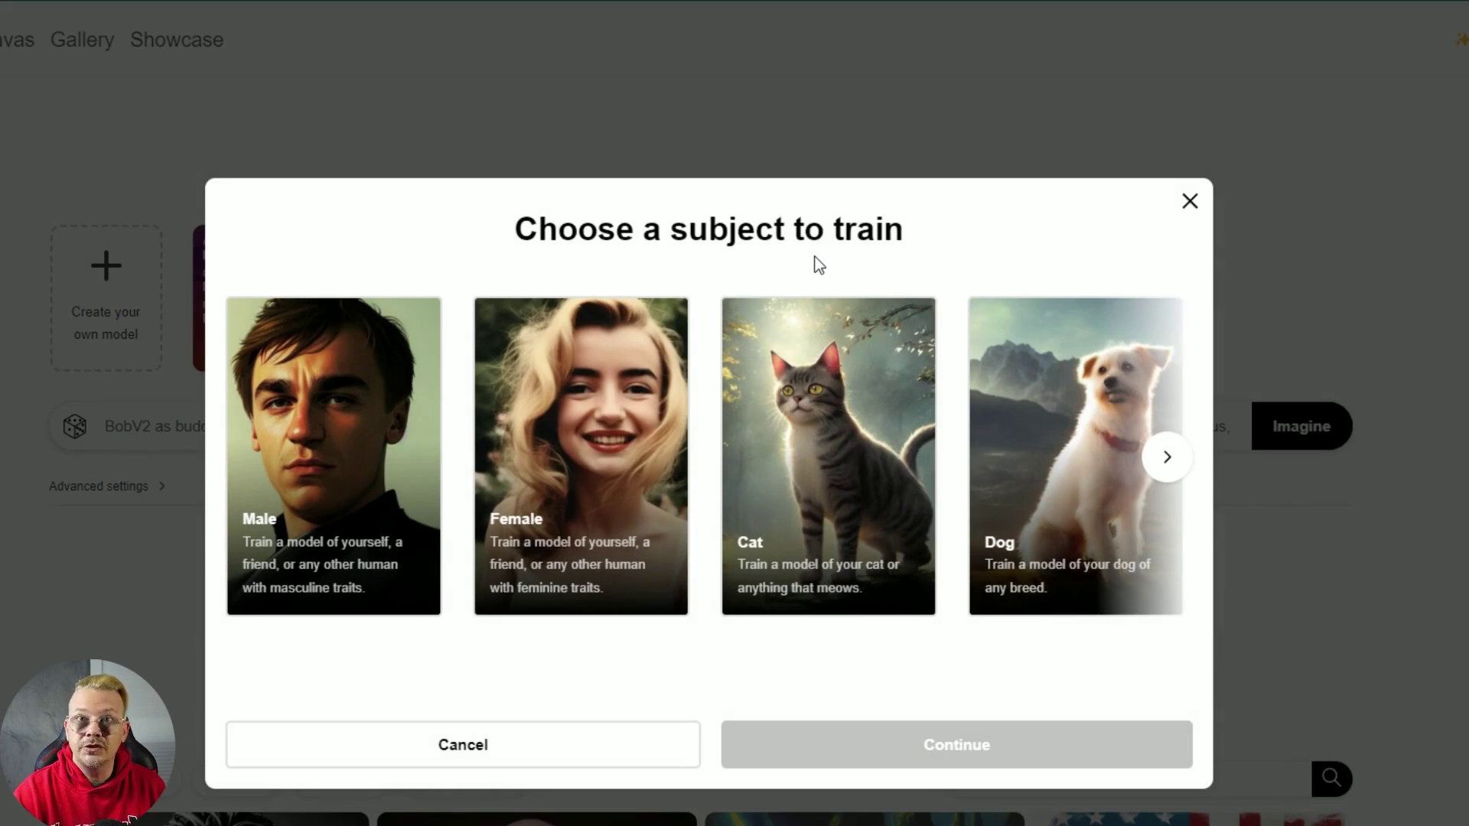
left_click(379, 467)
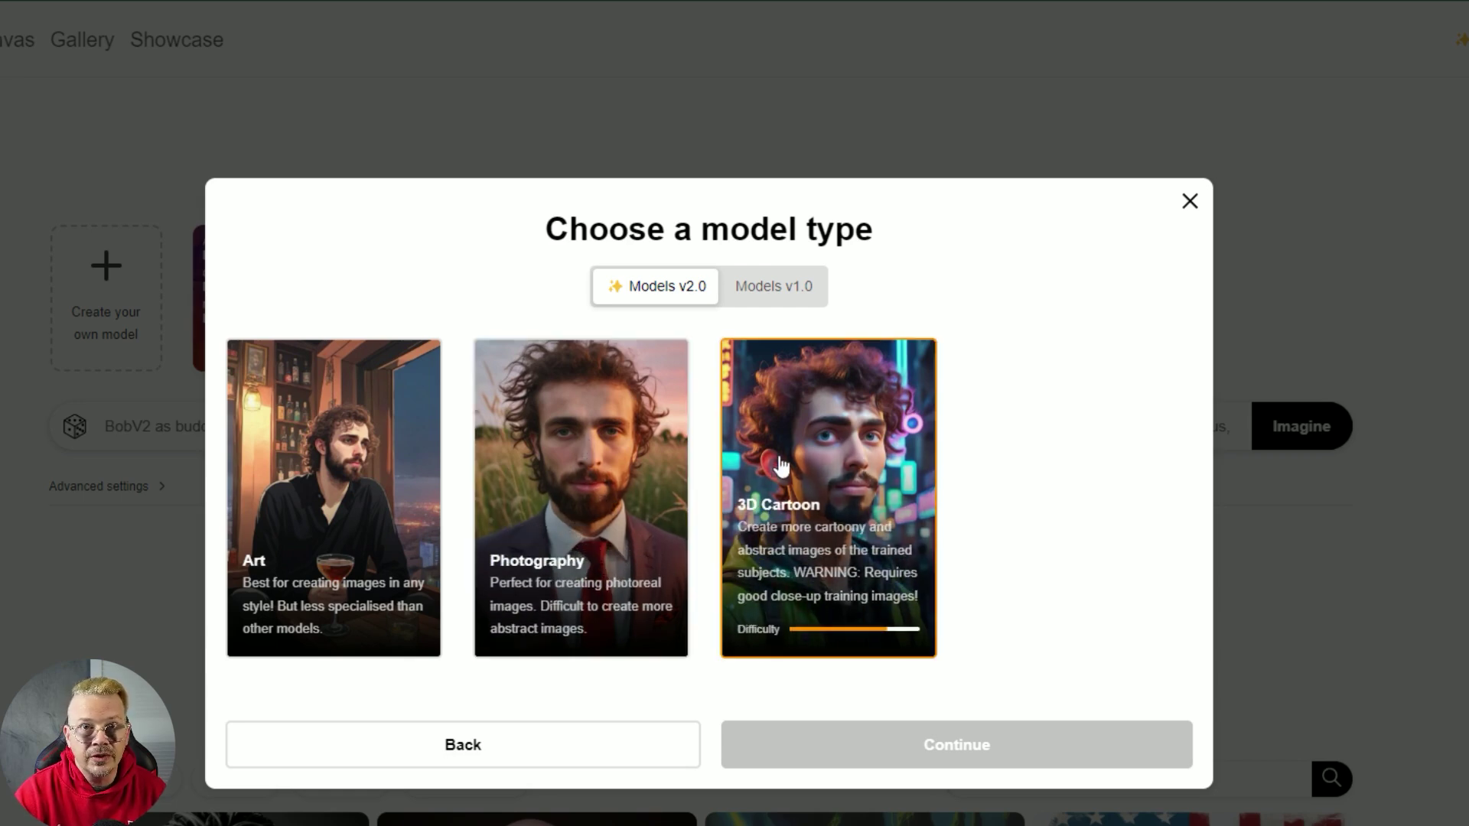
left_click(816, 496)
left_click(958, 757)
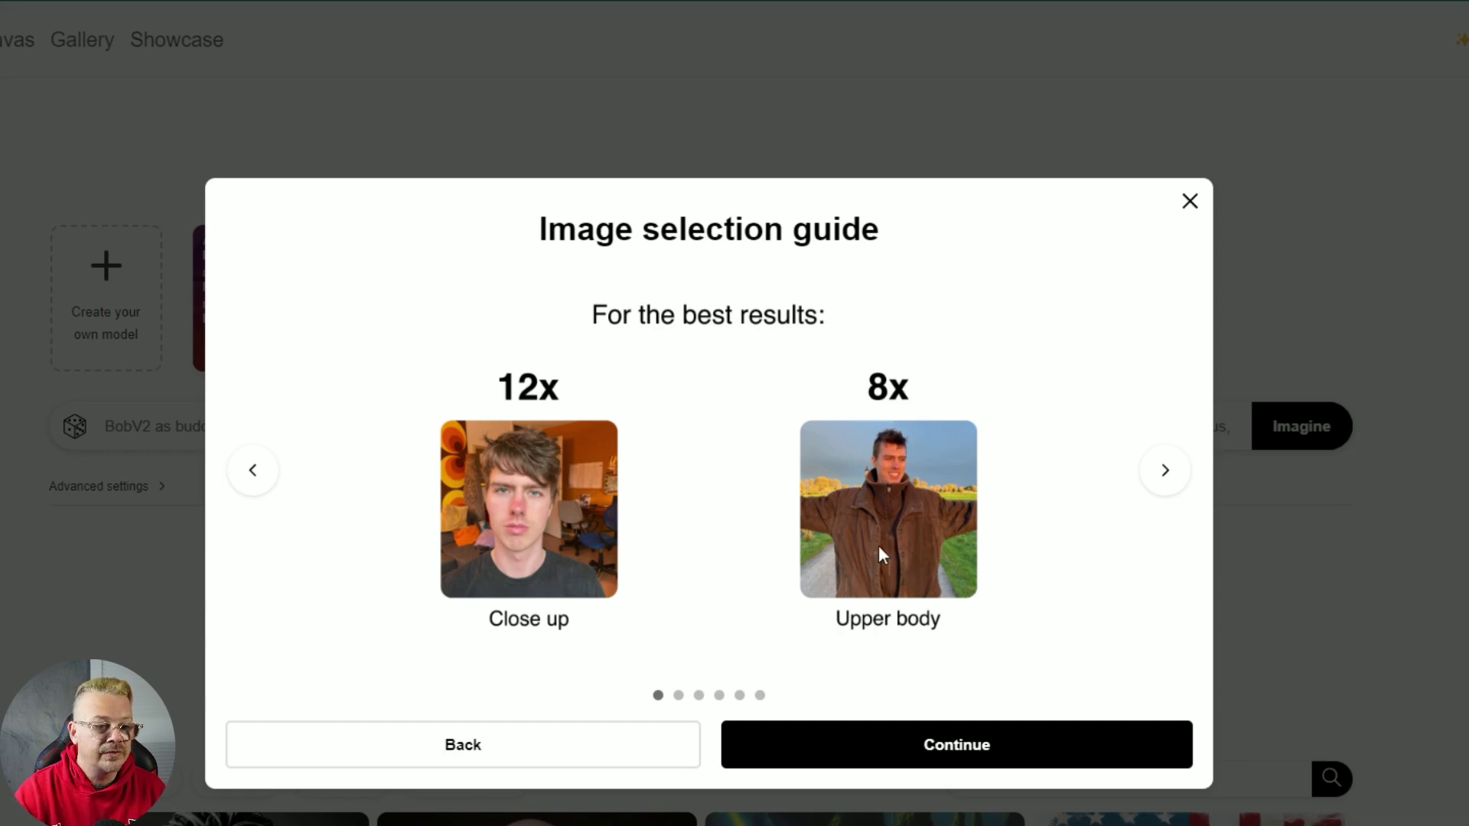
Read through the image selection guide up to its last page on correctly rotated images
left_click(1165, 481)
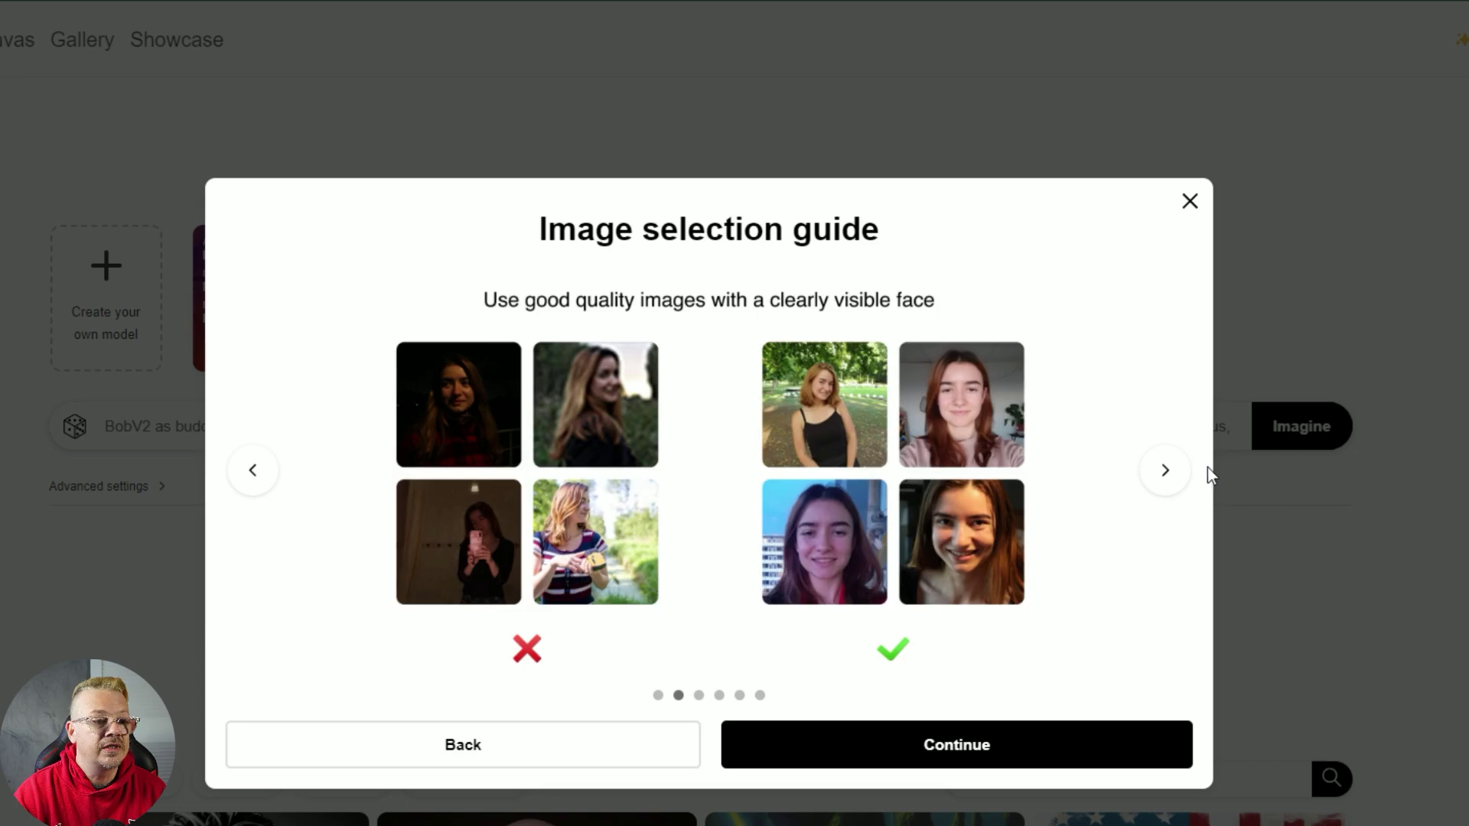
left_click(1166, 473)
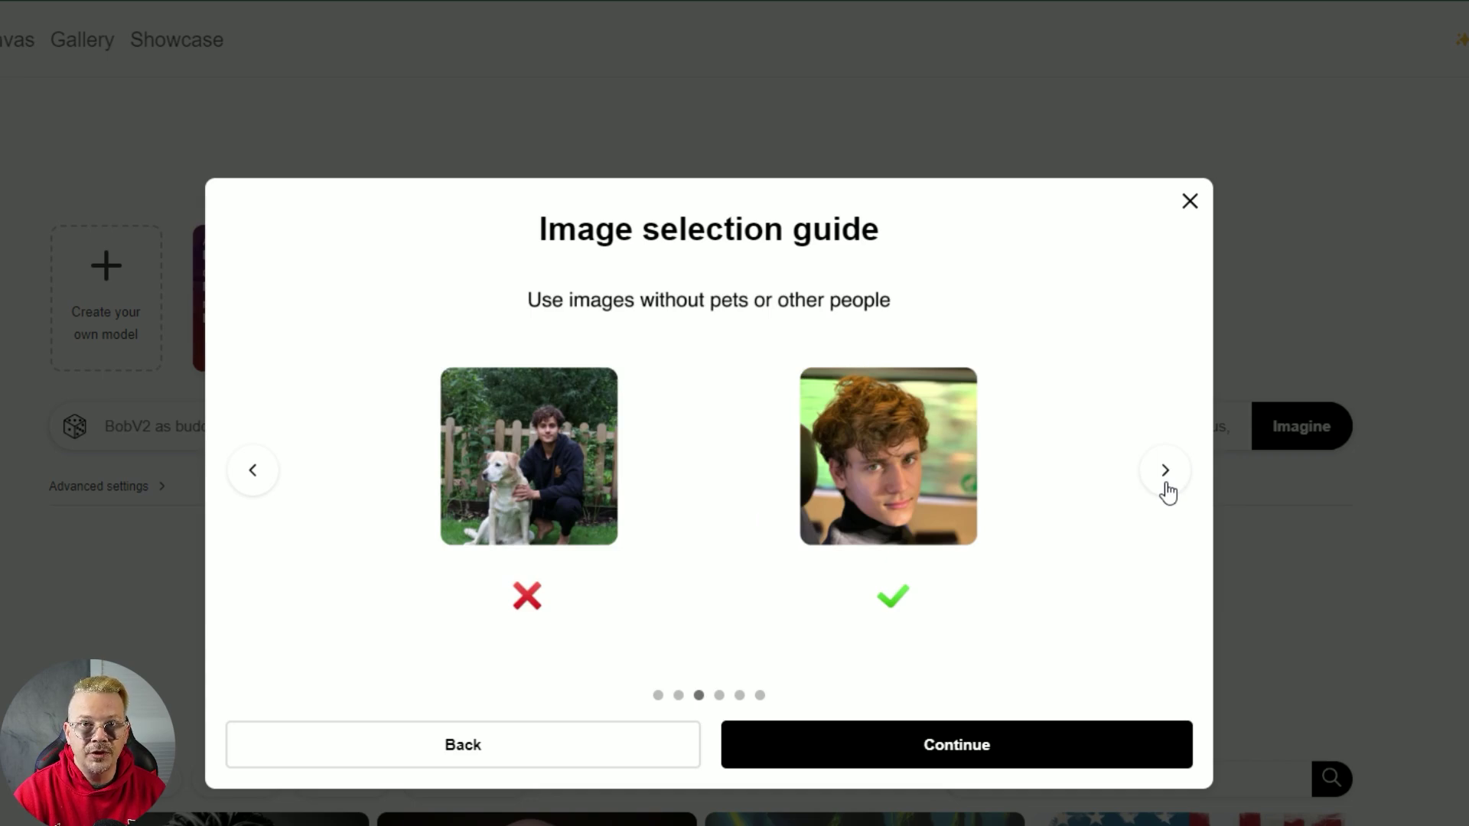
left_click(1166, 471)
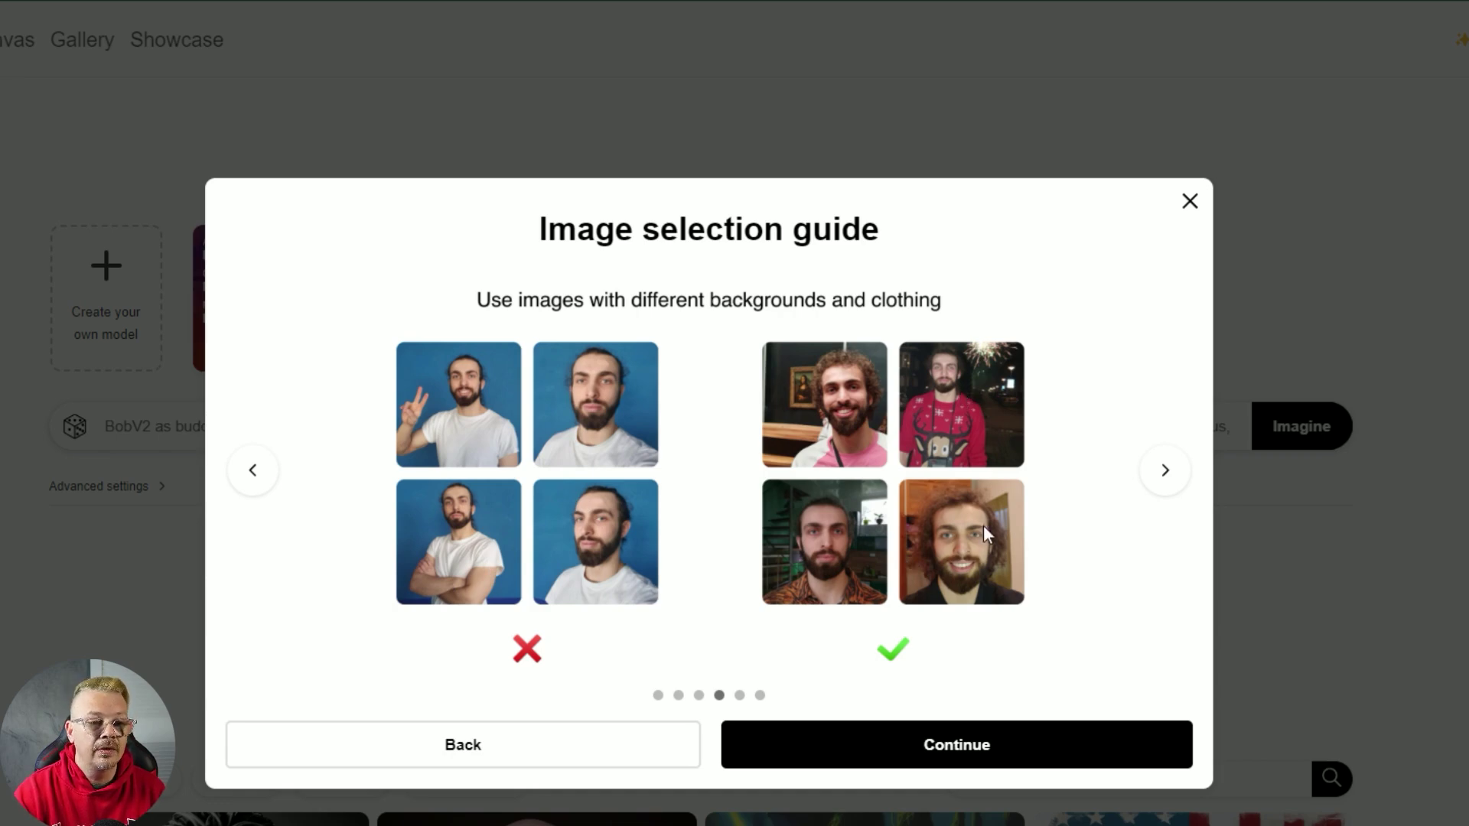
left_click(1166, 471)
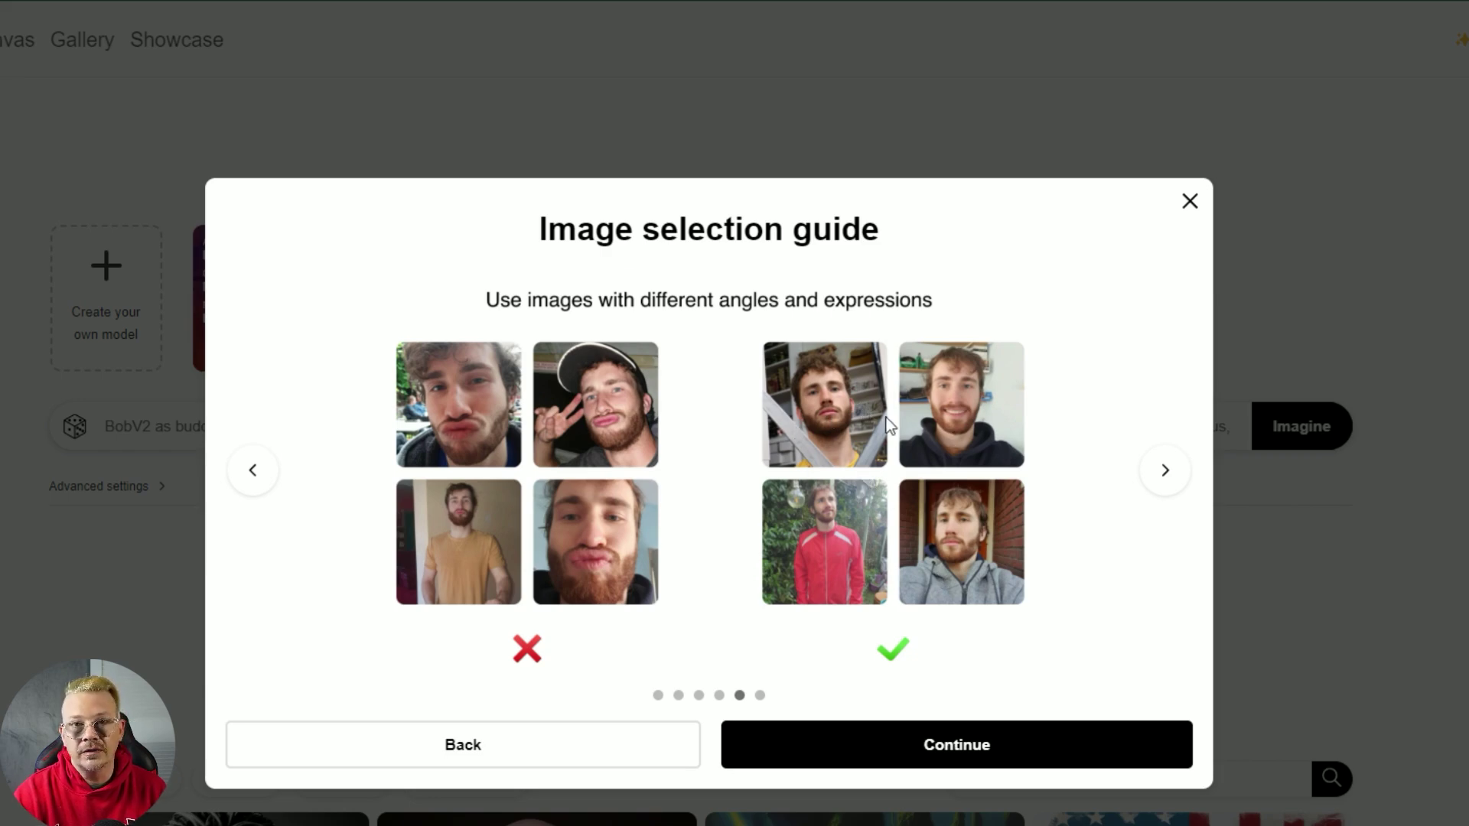
left_click(1164, 473)
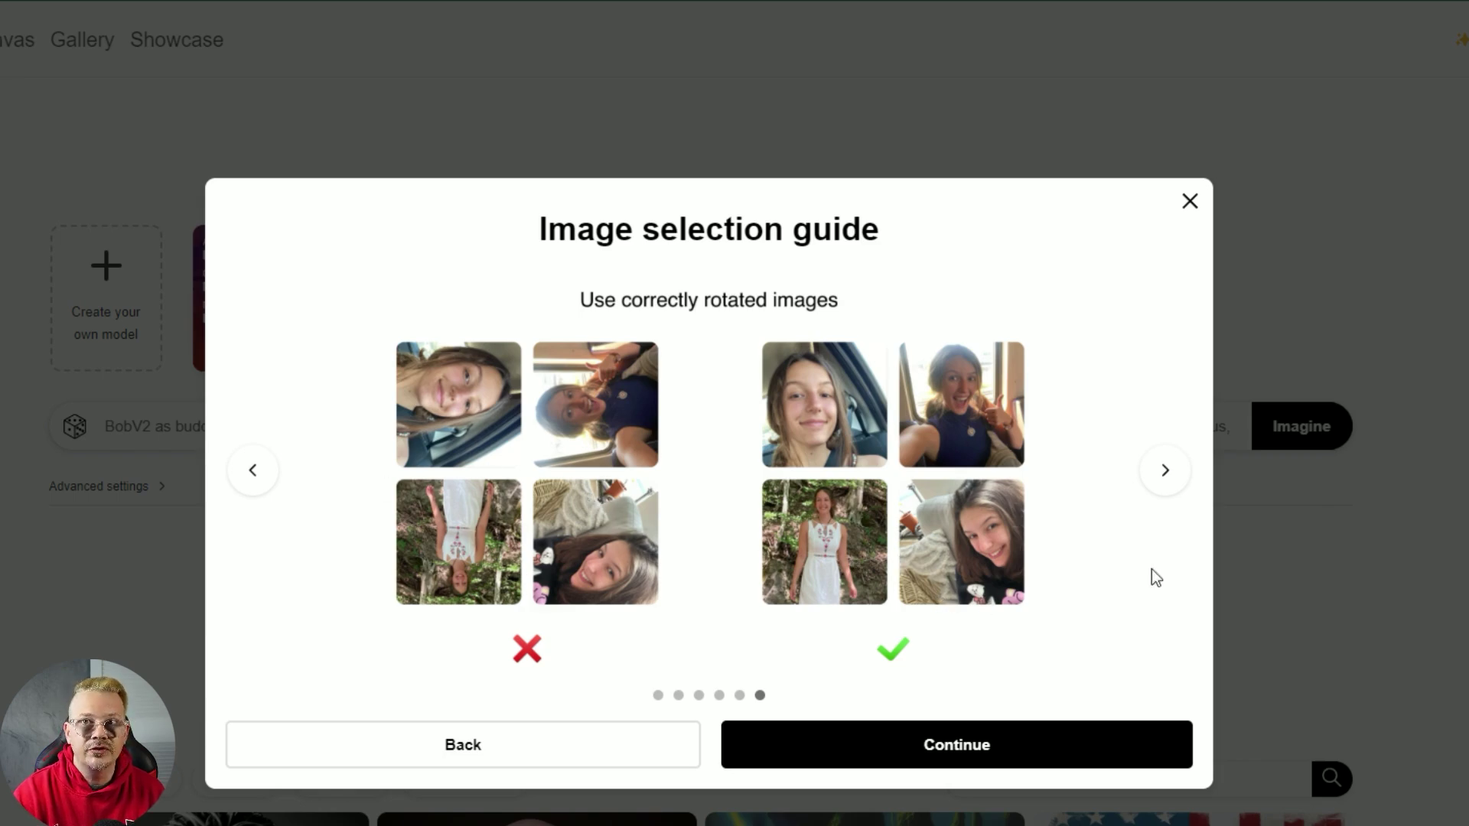
Continue past the guide and add 20 training photos to the new model's image upload
left_click(1003, 758)
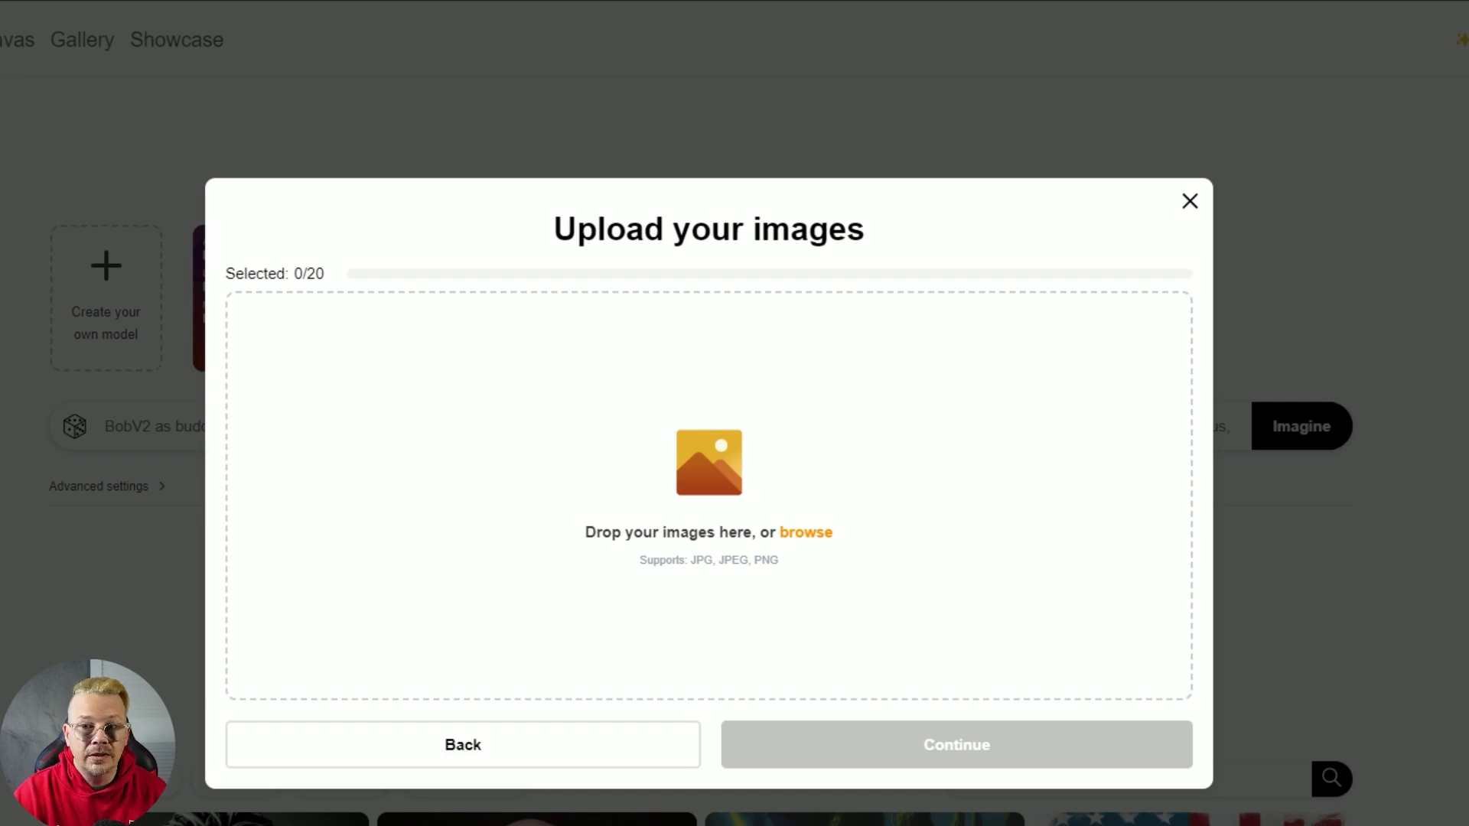
left_click_drag(429, 689, 675, 572)
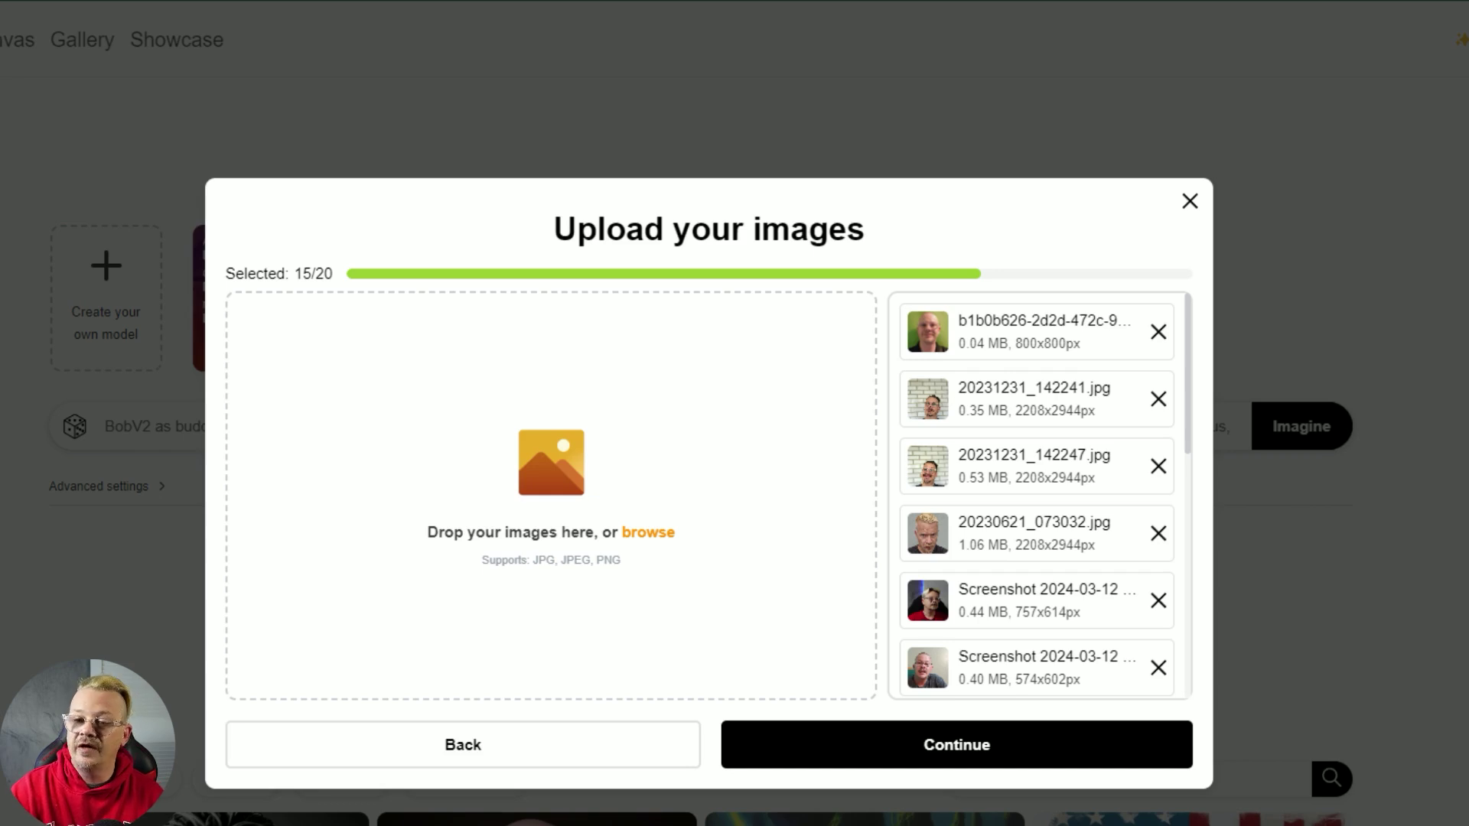
left_click_drag(1468, 429, 705, 517)
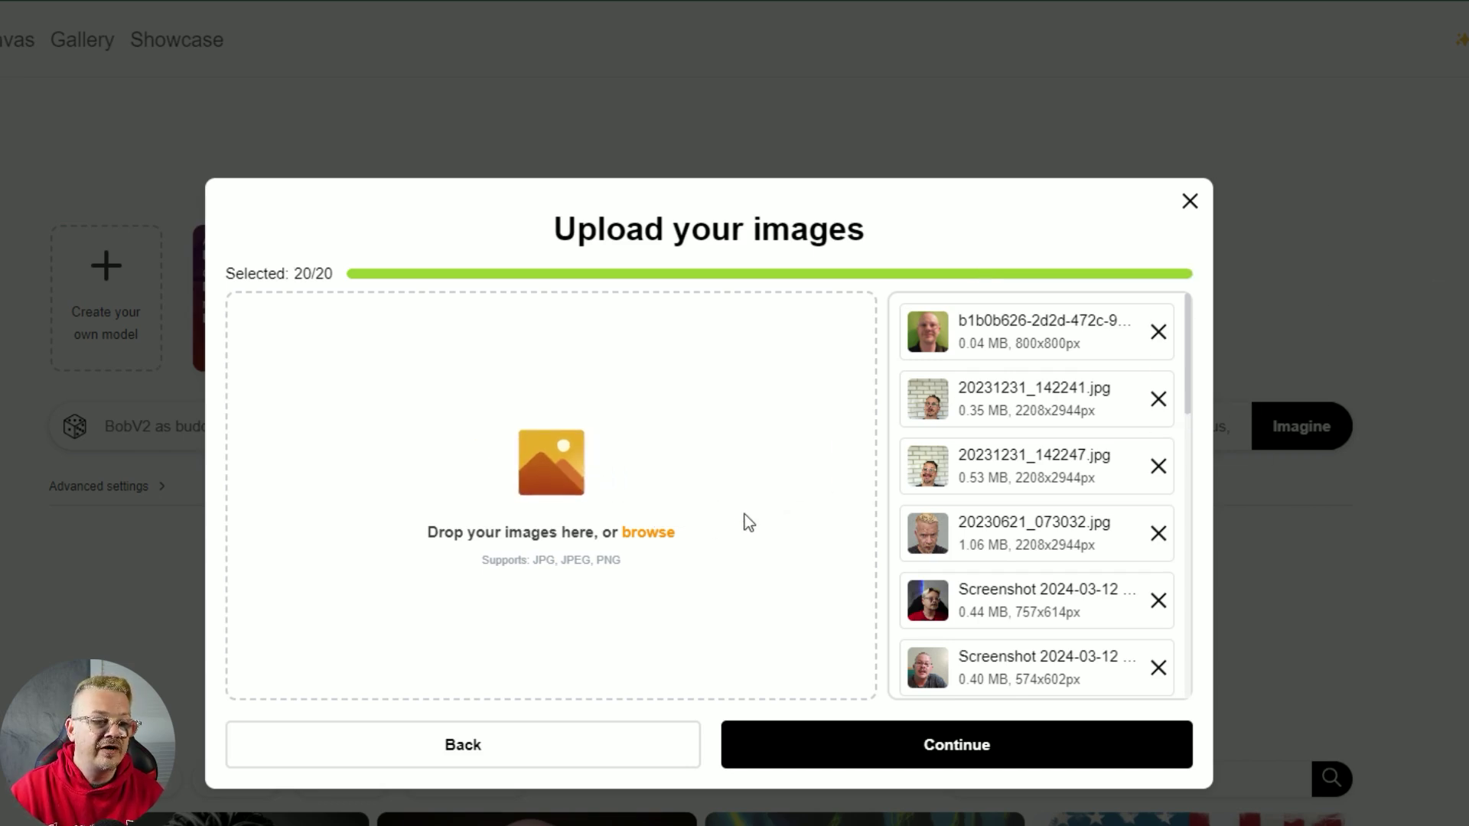
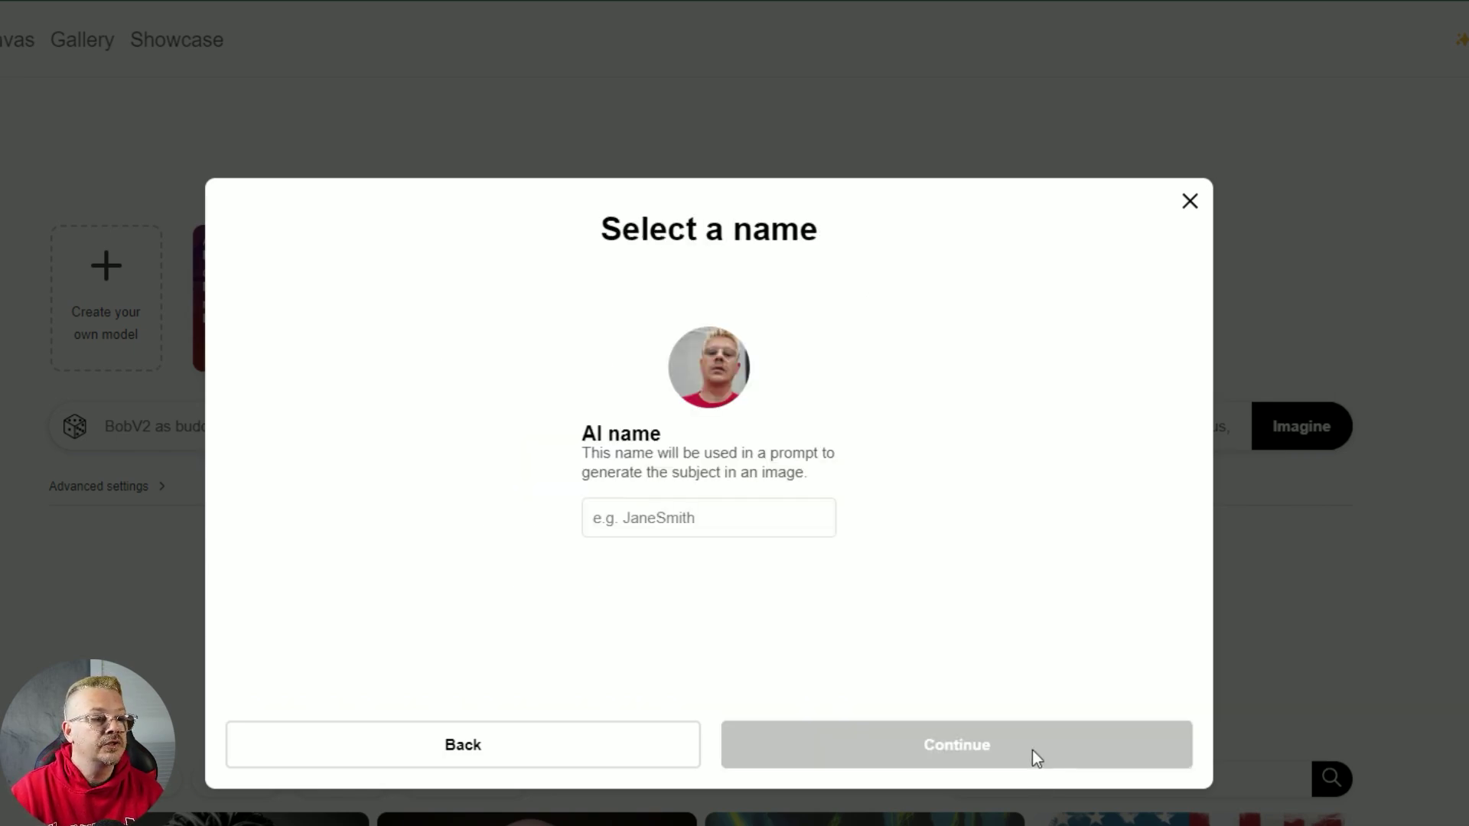
Name the new model BobTres, agree to spend 10 credits on it and finish the model creation
left_click(650, 506)
type("BobTres")
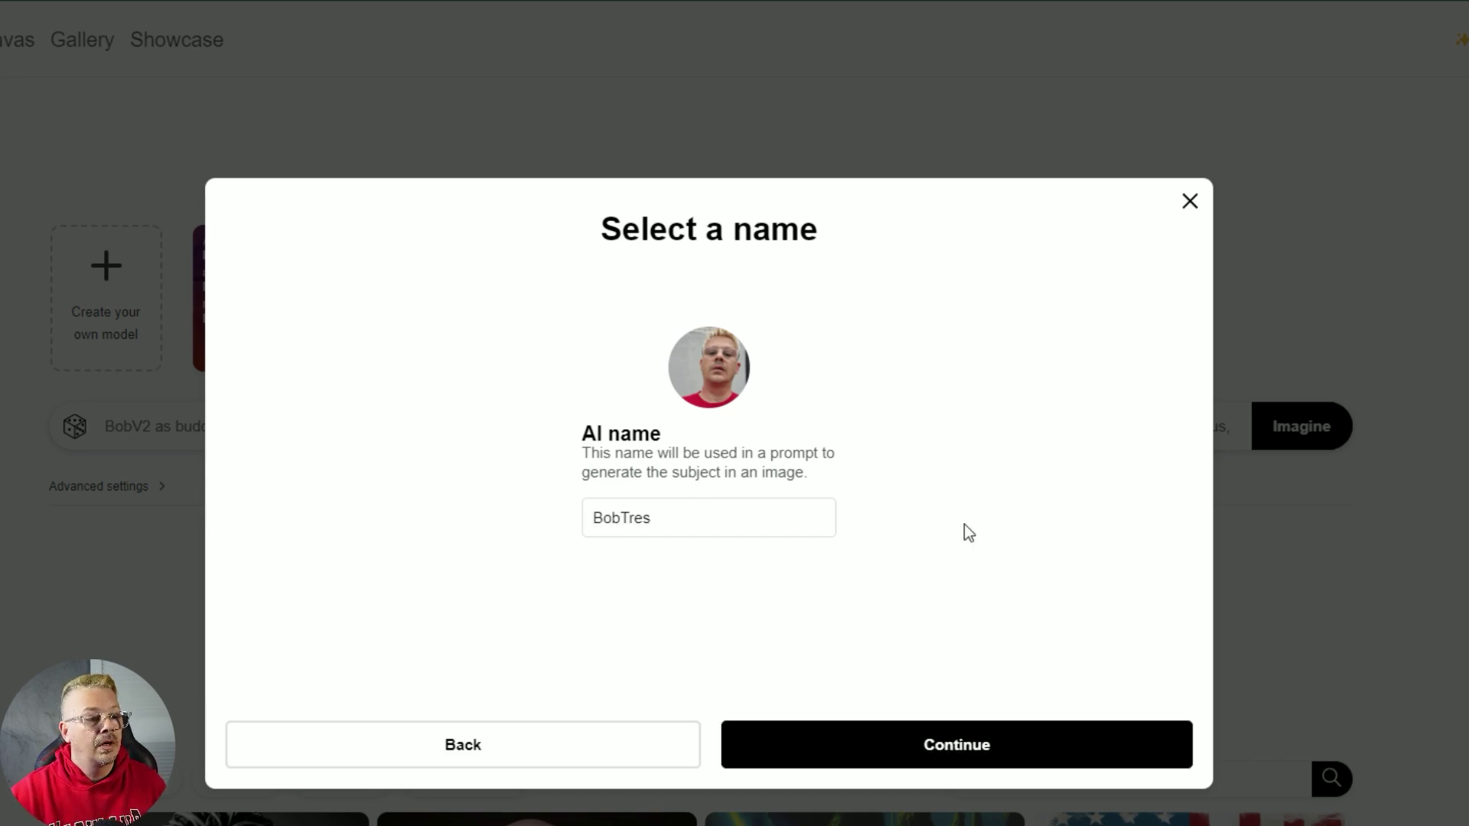
left_click(960, 746)
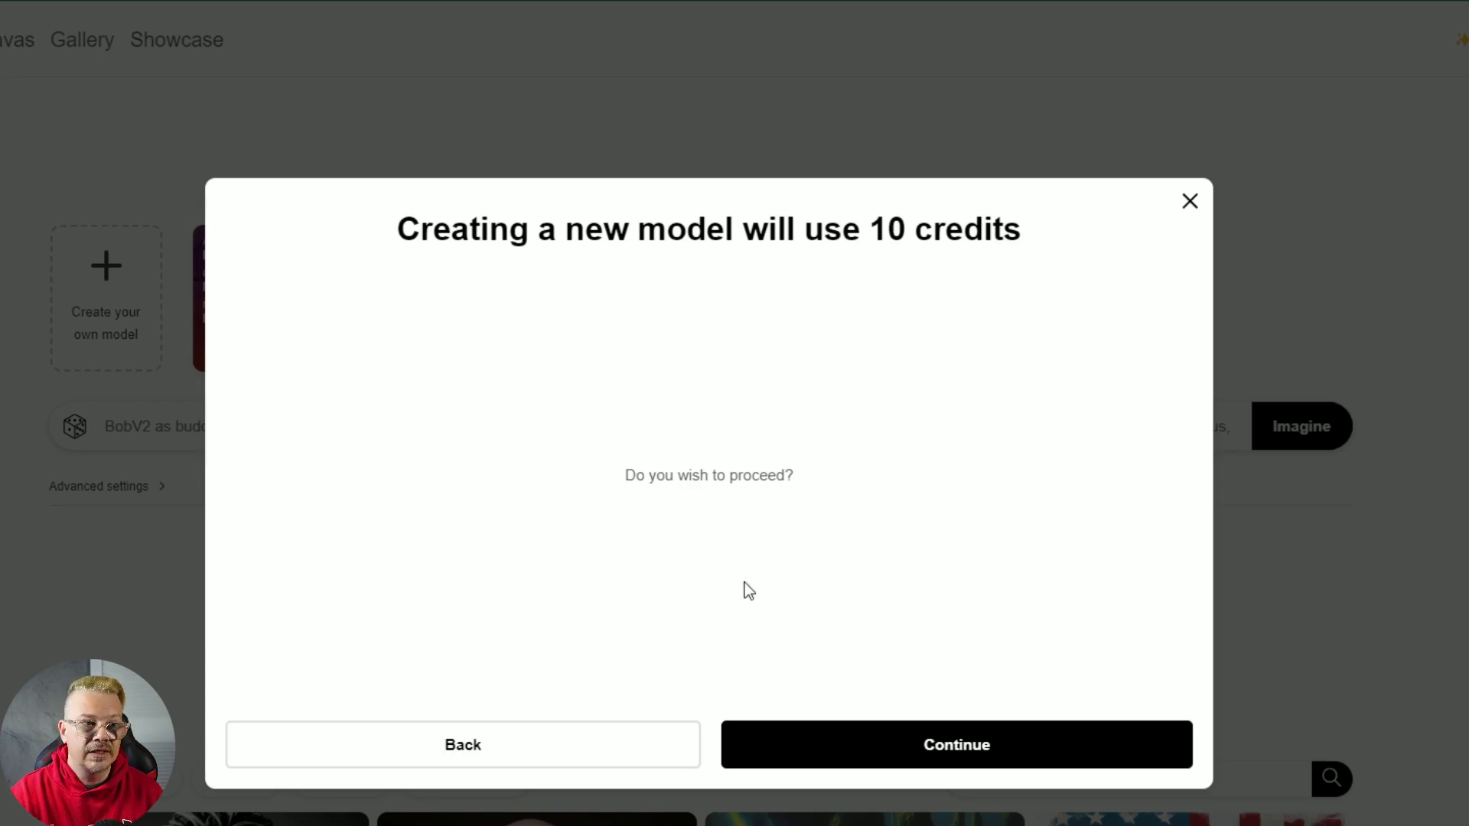
left_click(970, 751)
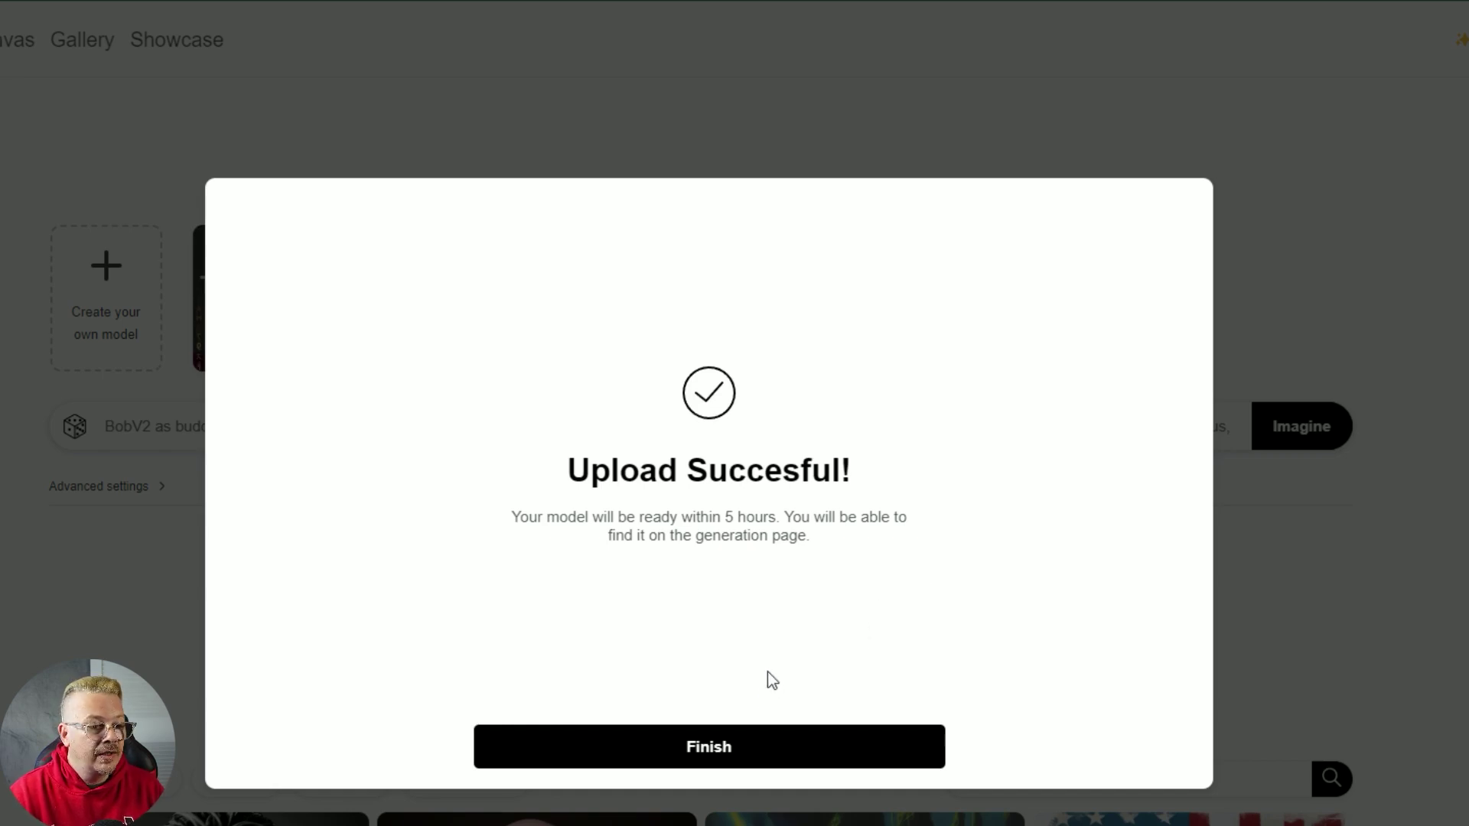
left_click(719, 758)
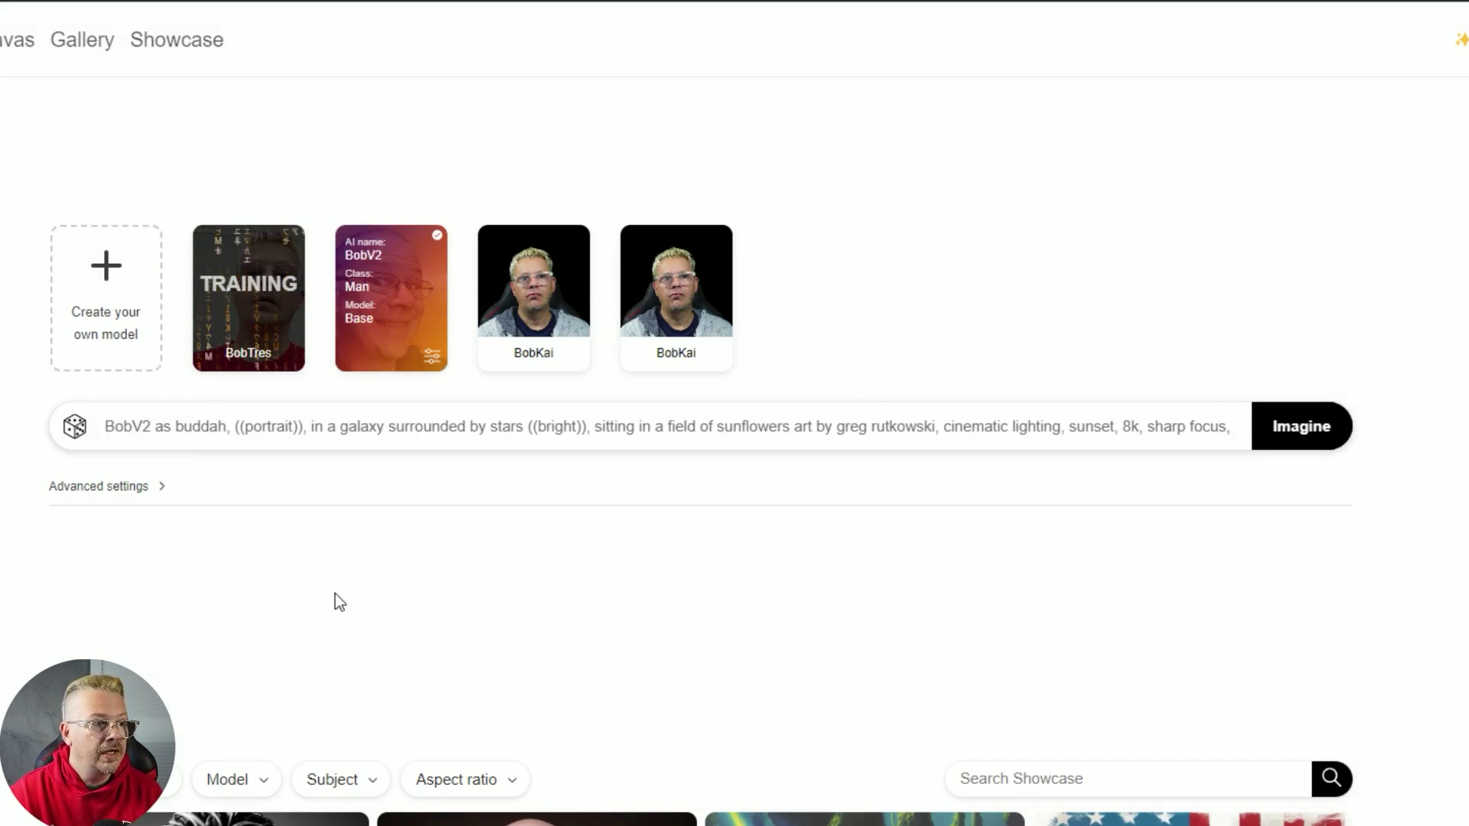
Copy the historic owl-on-shoulder Renaissance portrait prompt from the Inspiration images and generate images of BobV2 with it
scroll(191, 612, "down", 5)
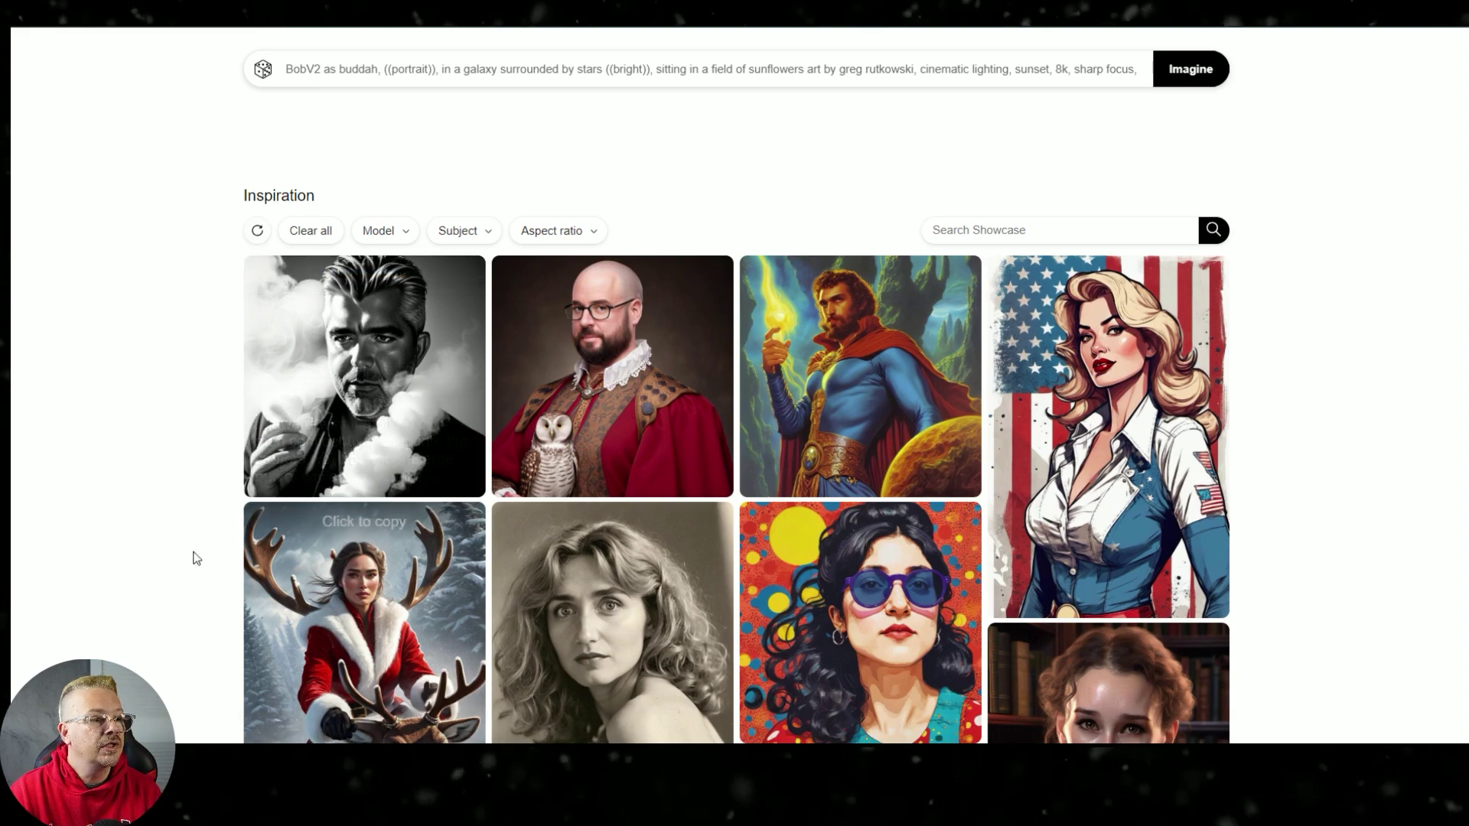
left_click(613, 282)
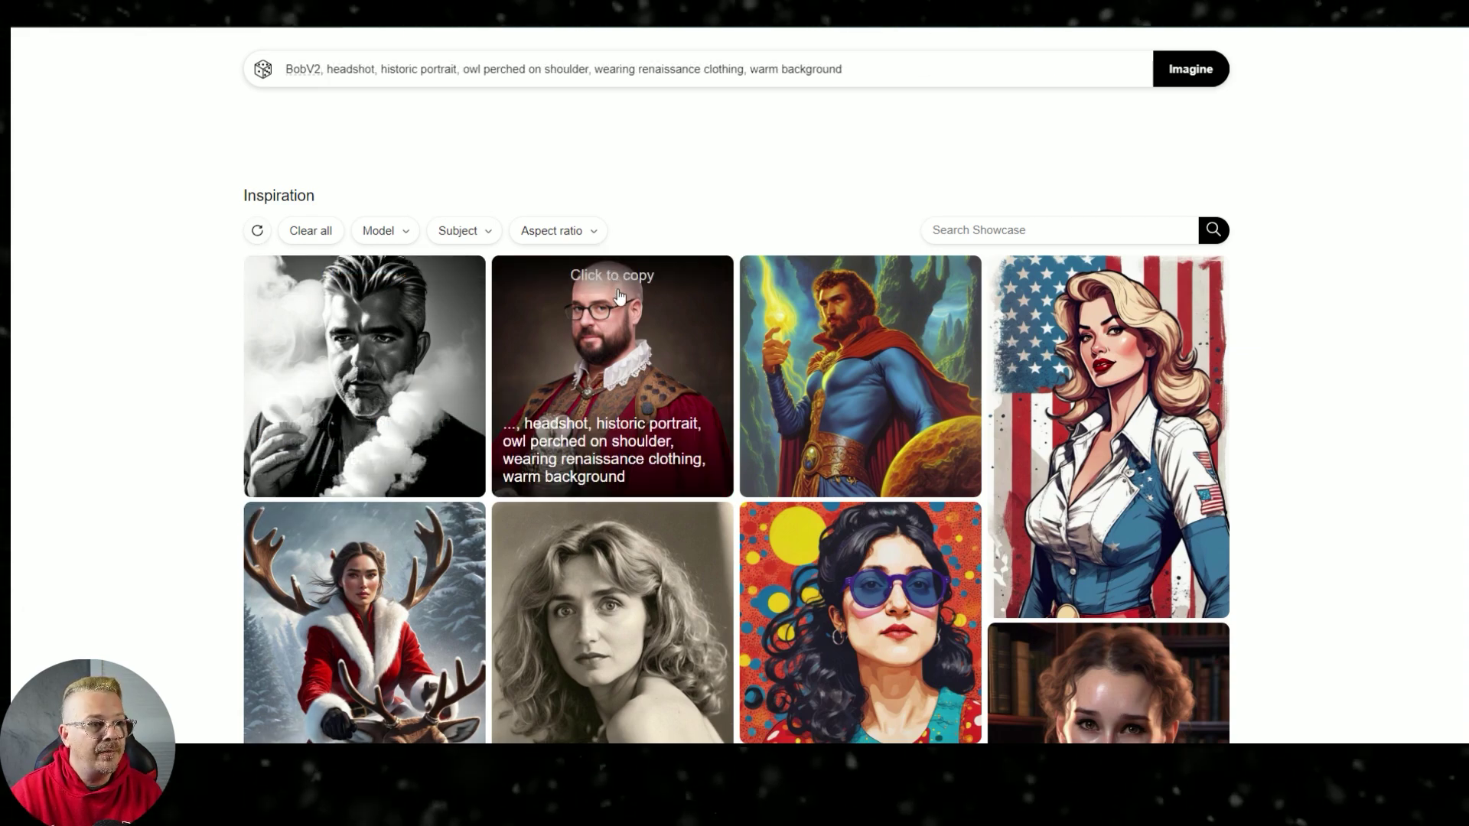
scroll(672, 246, "up", 4)
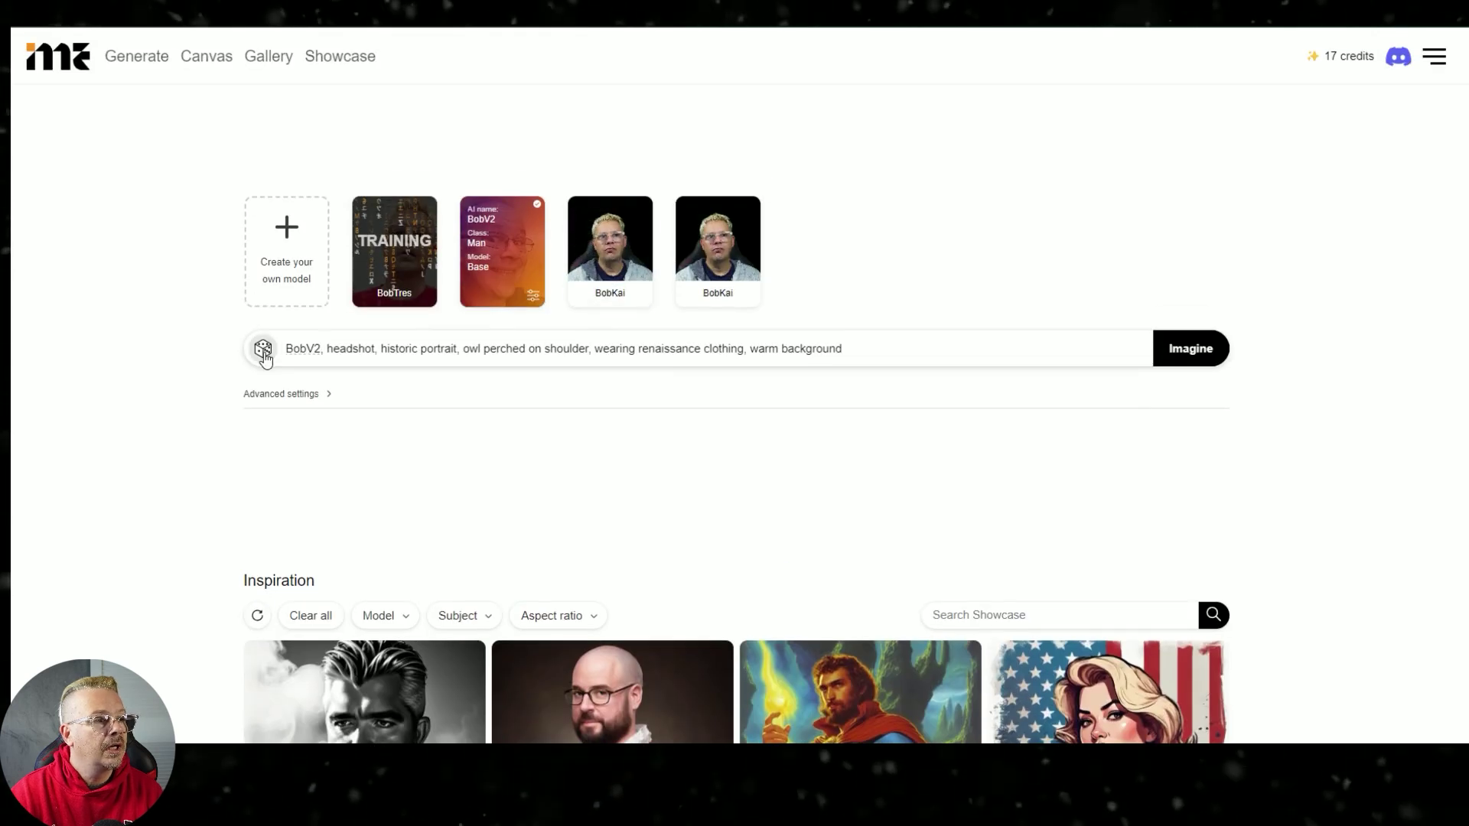
left_click(496, 272)
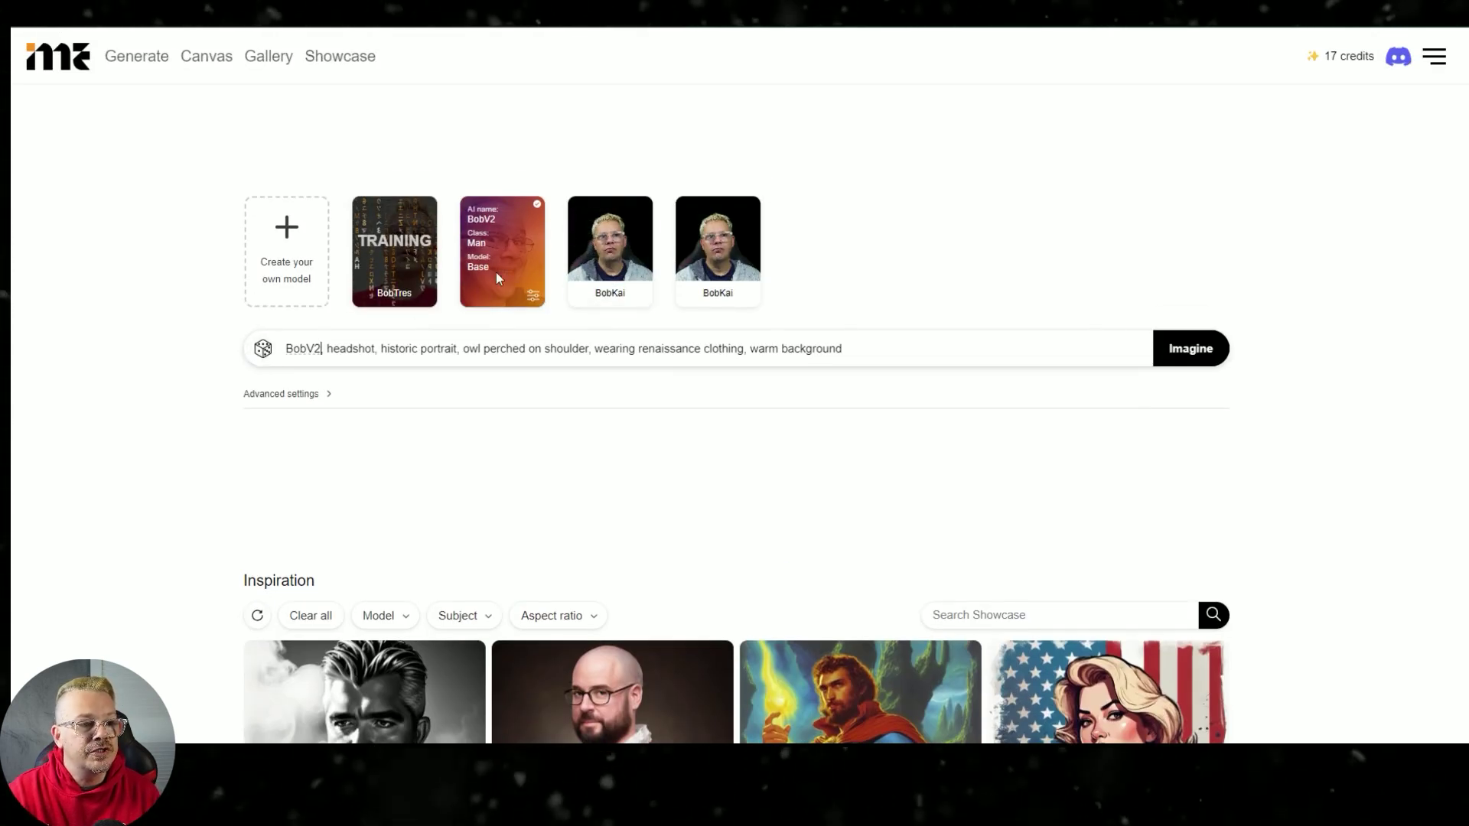
left_click(1177, 363)
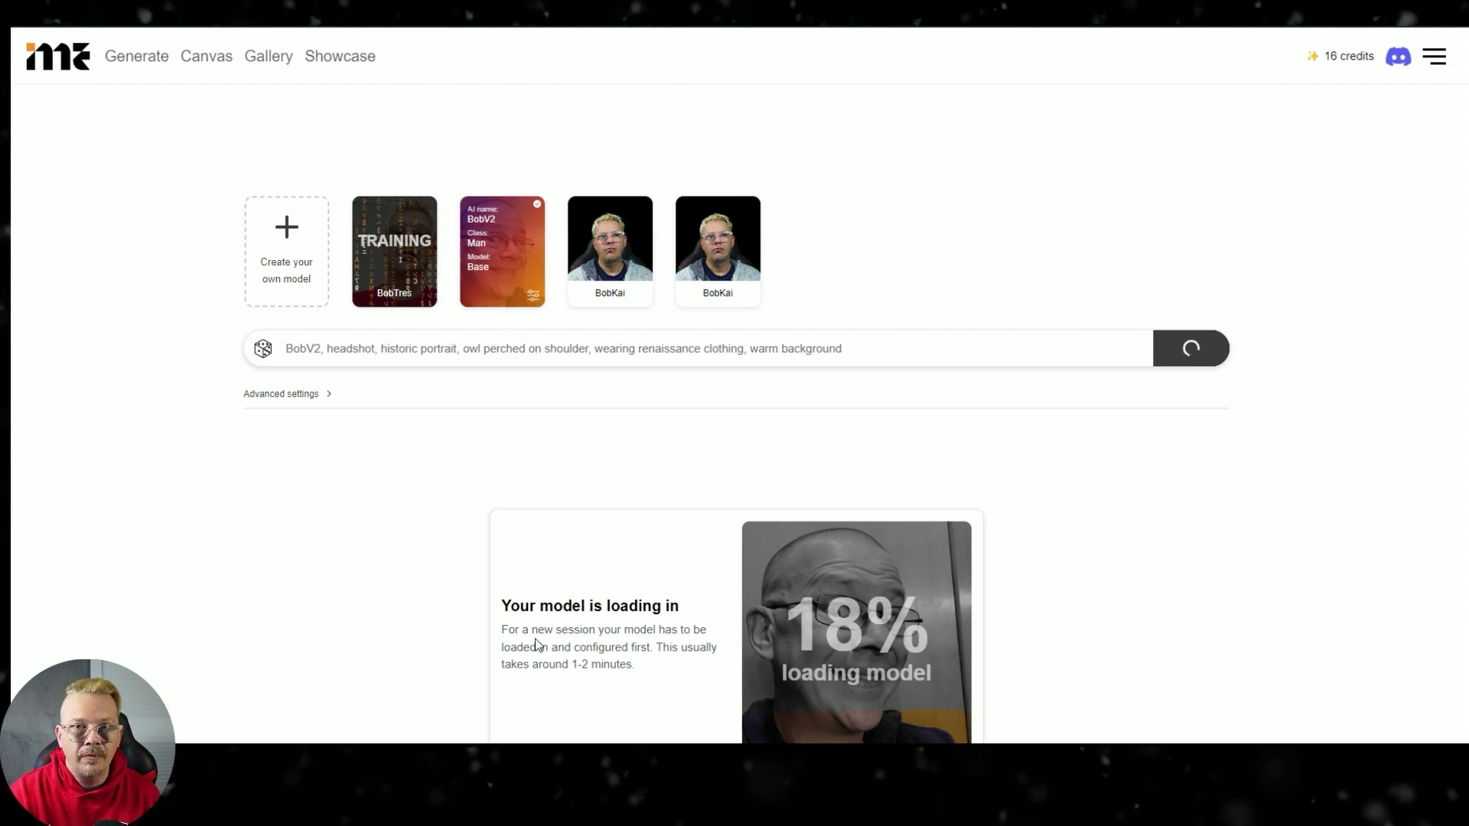
mouse_move(734, 236)
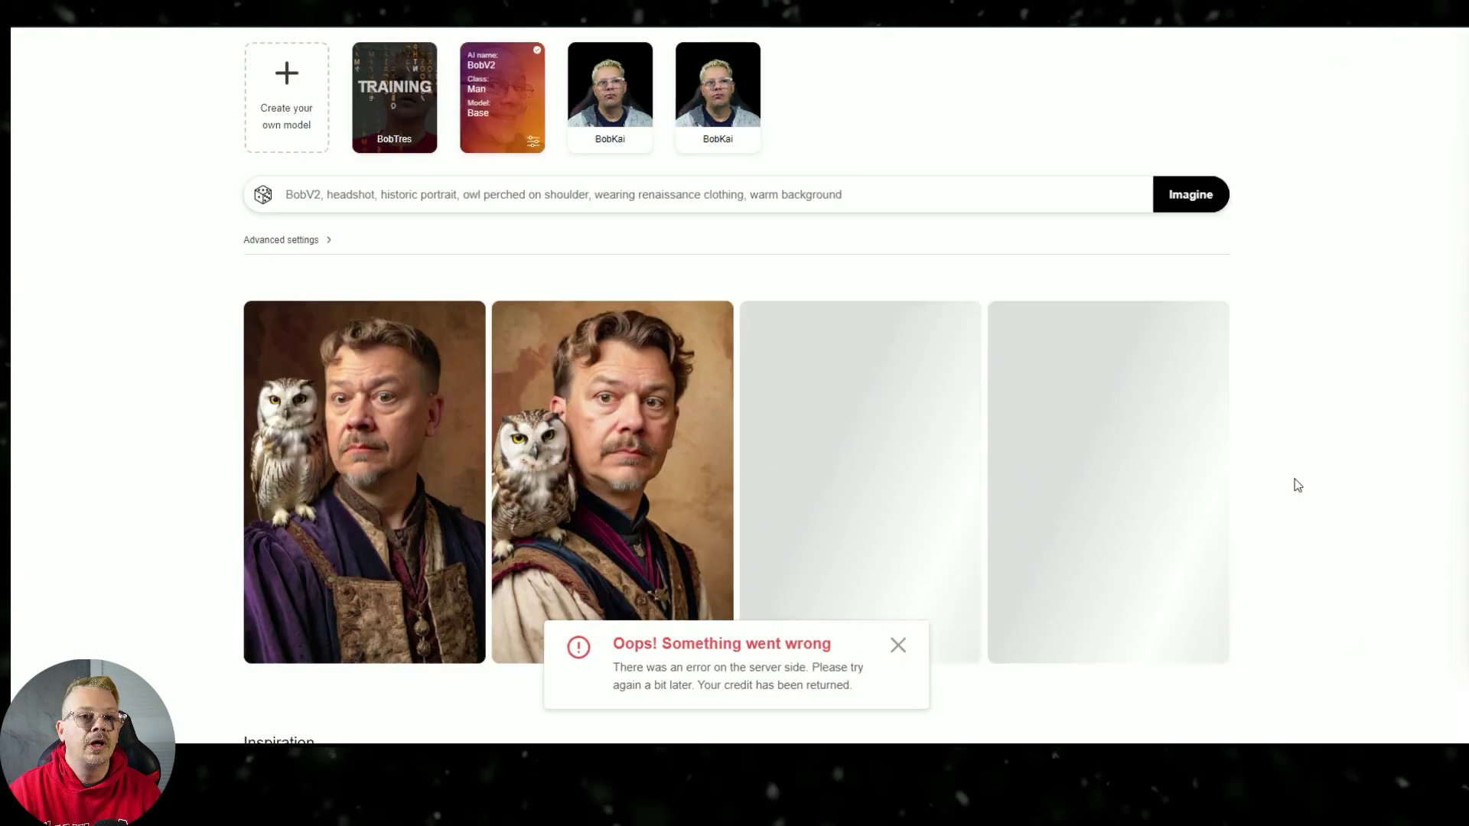
Copy the 80s retro synth wave banana prompt from the Inspiration images and generate images of BobV2 with it
scroll(1298, 485, "up", 2)
scroll(1212, 404, "down", 4)
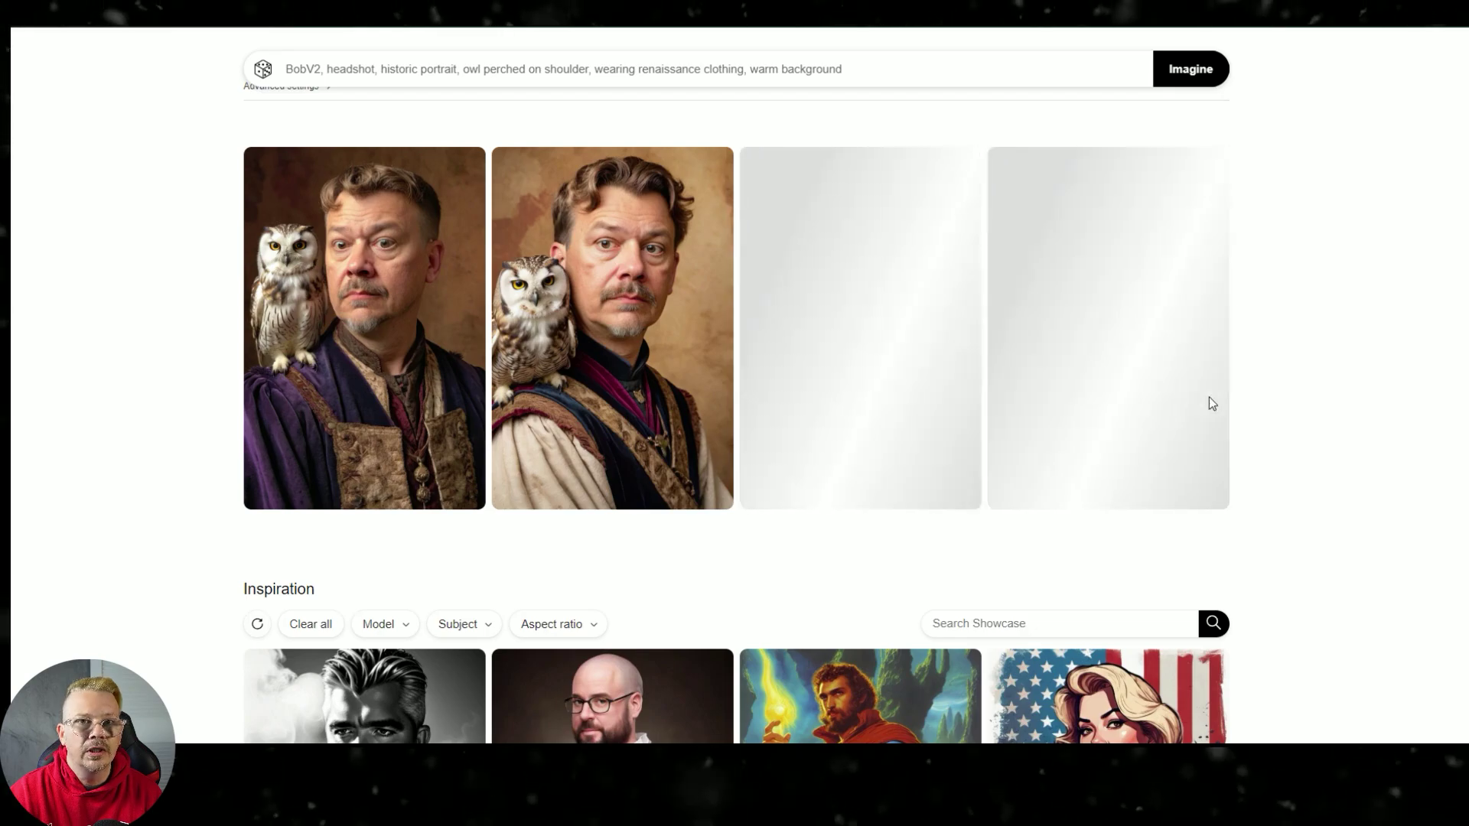
scroll(1209, 398, "down", 15)
scroll(844, 434, "up", 5)
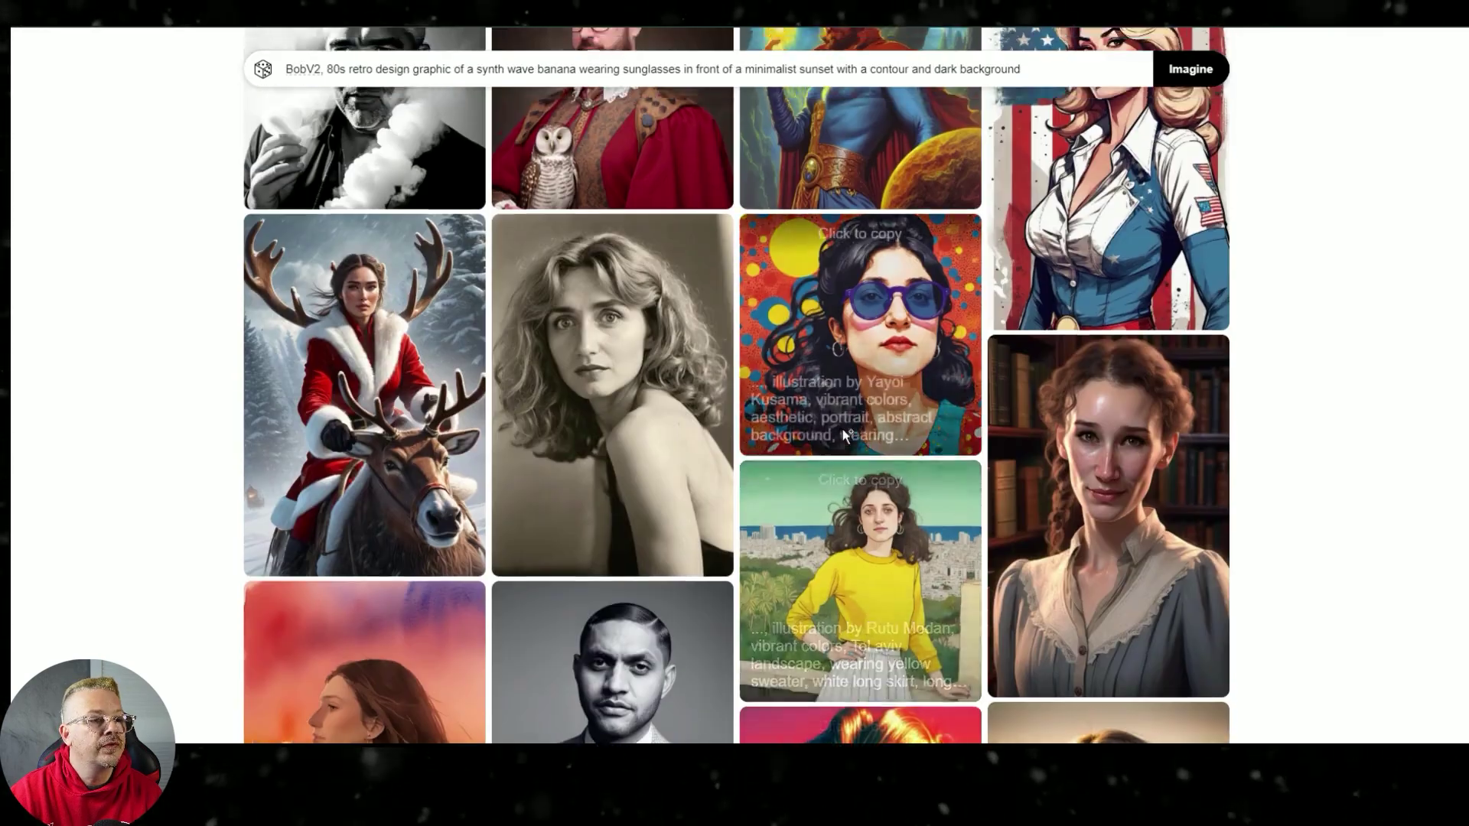
key("Return")
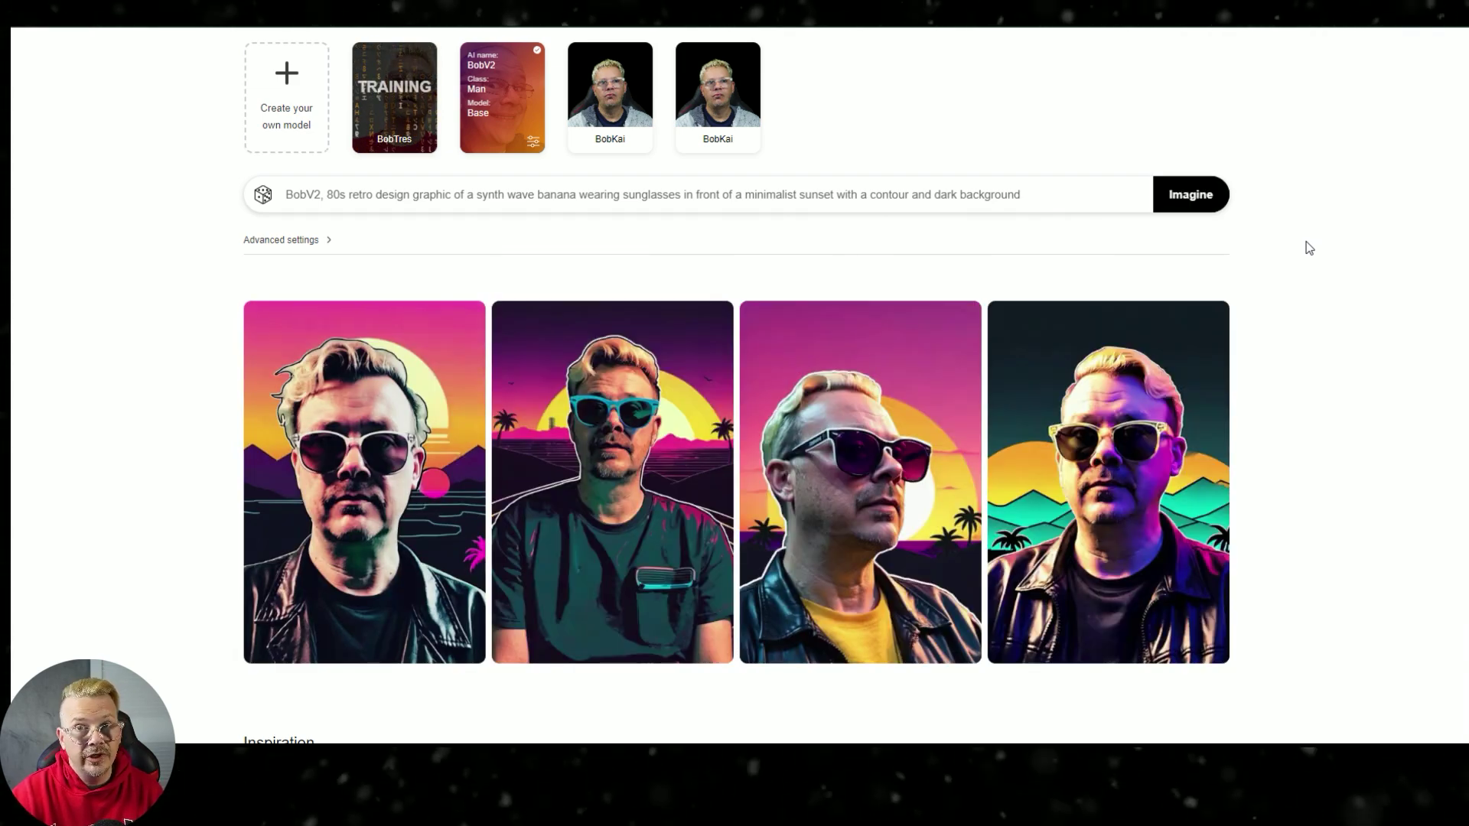
Open the gallery of previously generated images and review the Renaissance owl, news anchor and comic book style portraits with their prompts
scroll(847, 123, "up", 2)
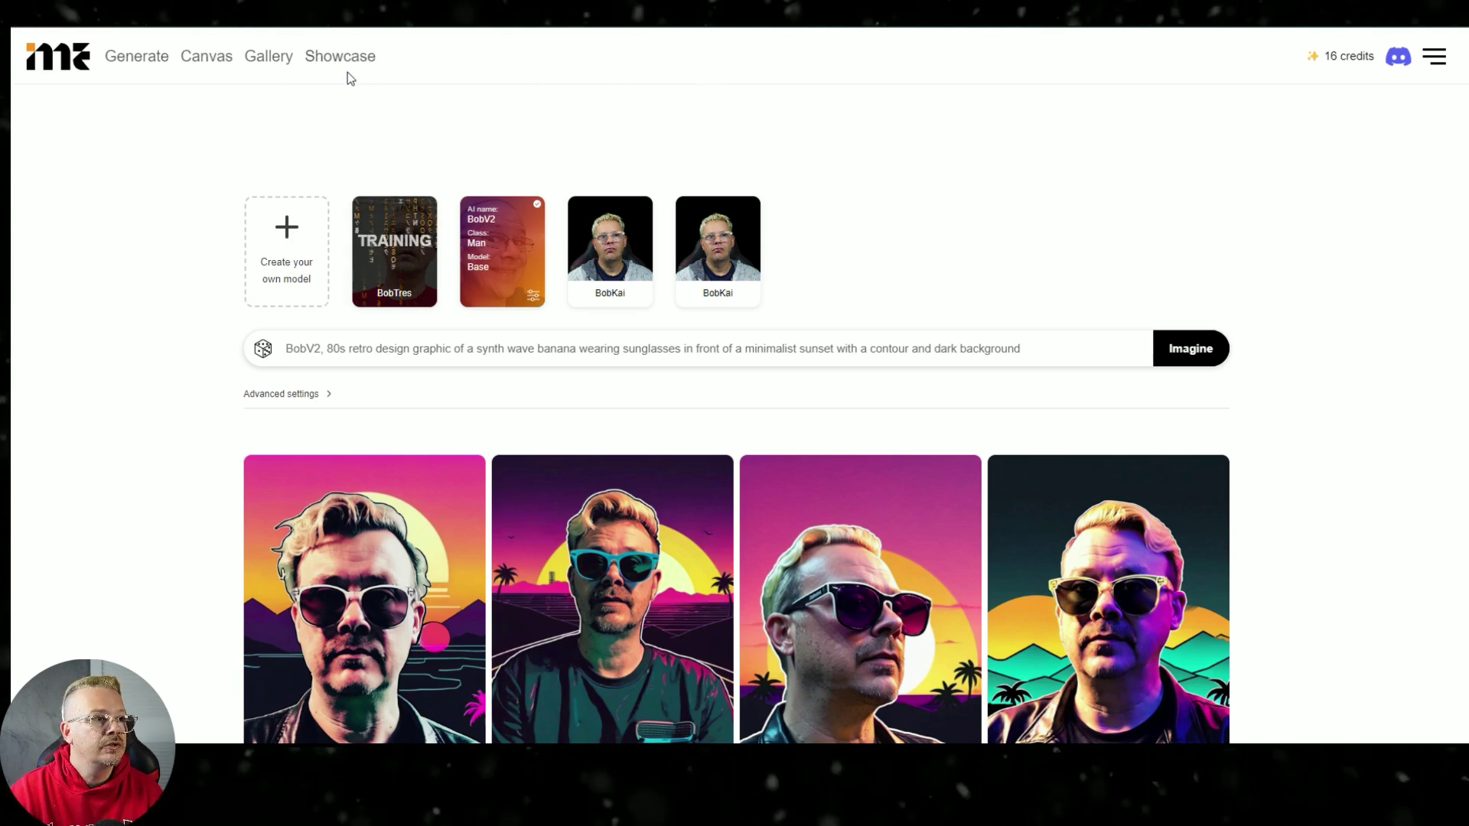
left_click(269, 61)
scroll(796, 169, "down", 7)
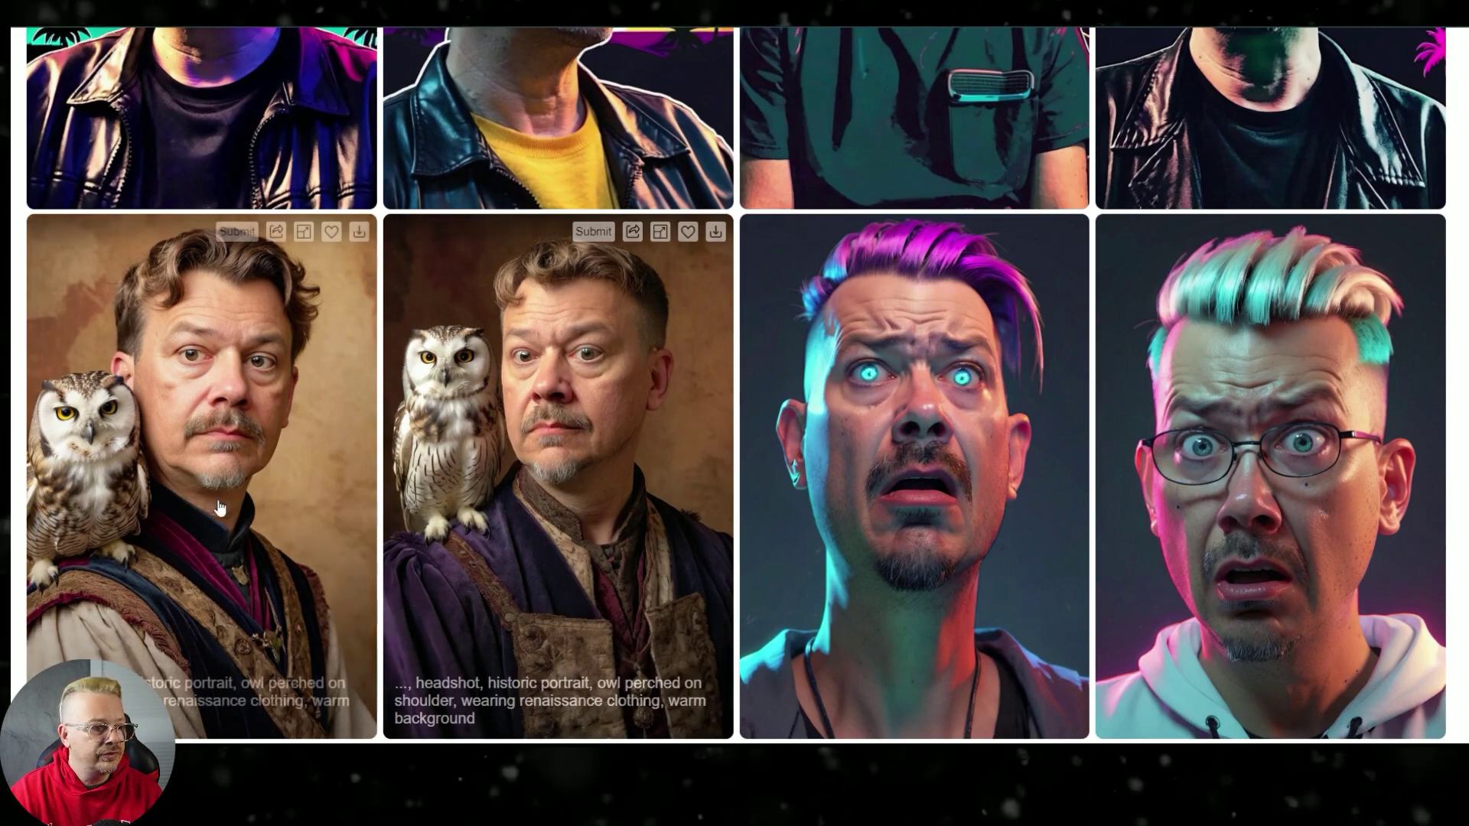
scroll(409, 536, "down", 4)
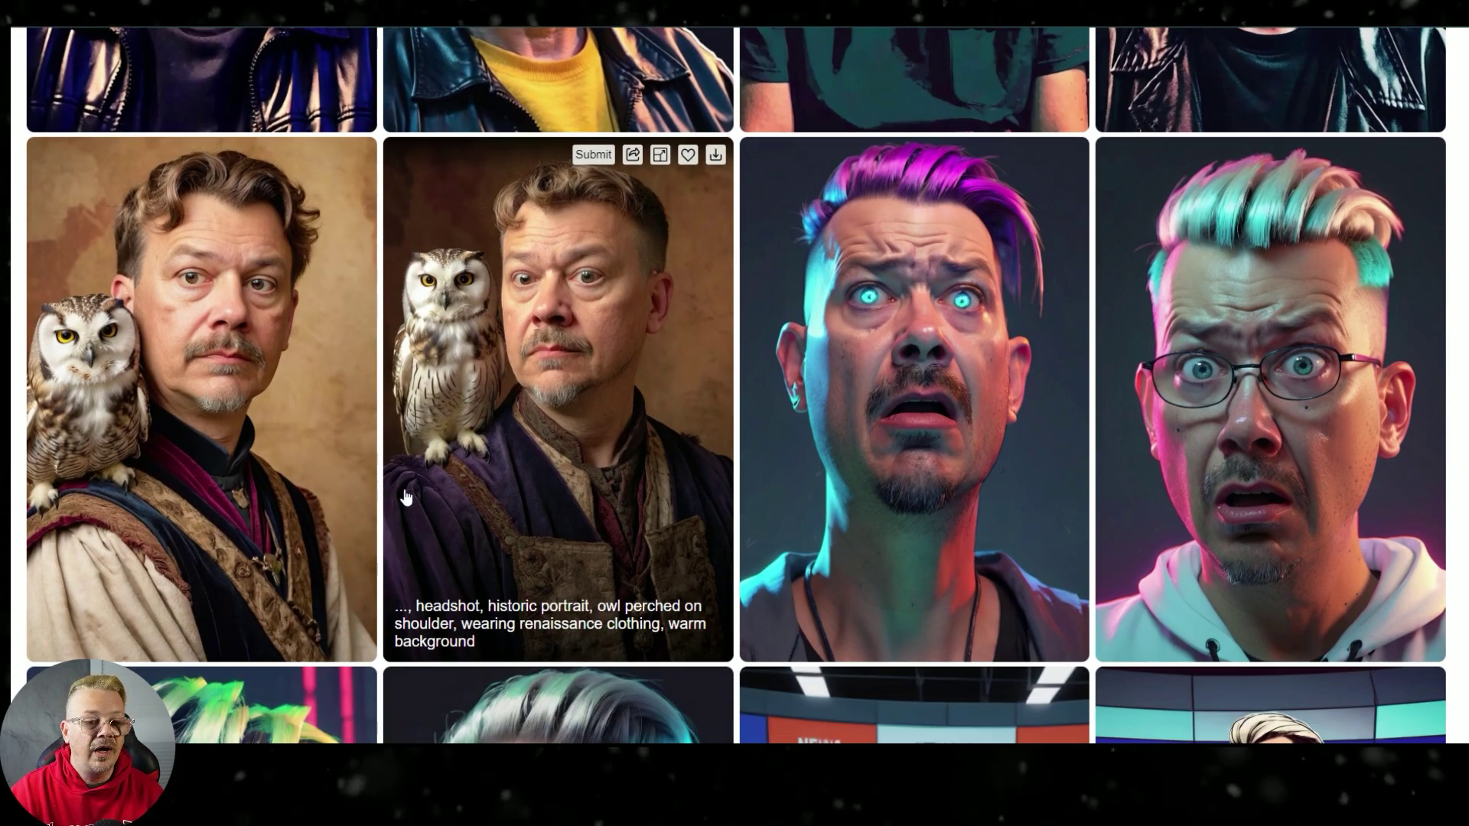
scroll(524, 465, "down", 9)
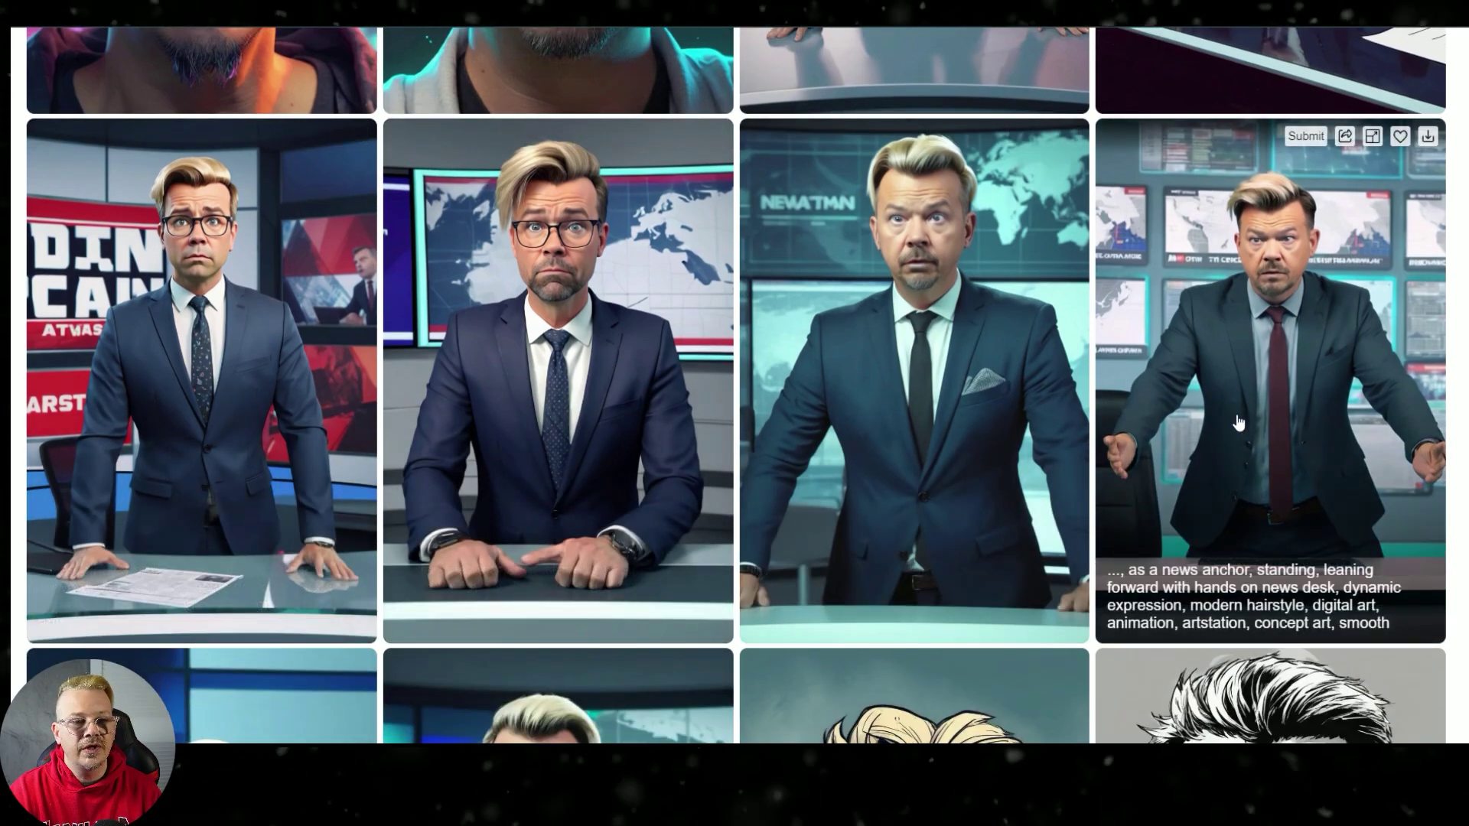
scroll(191, 449, "down", 10)
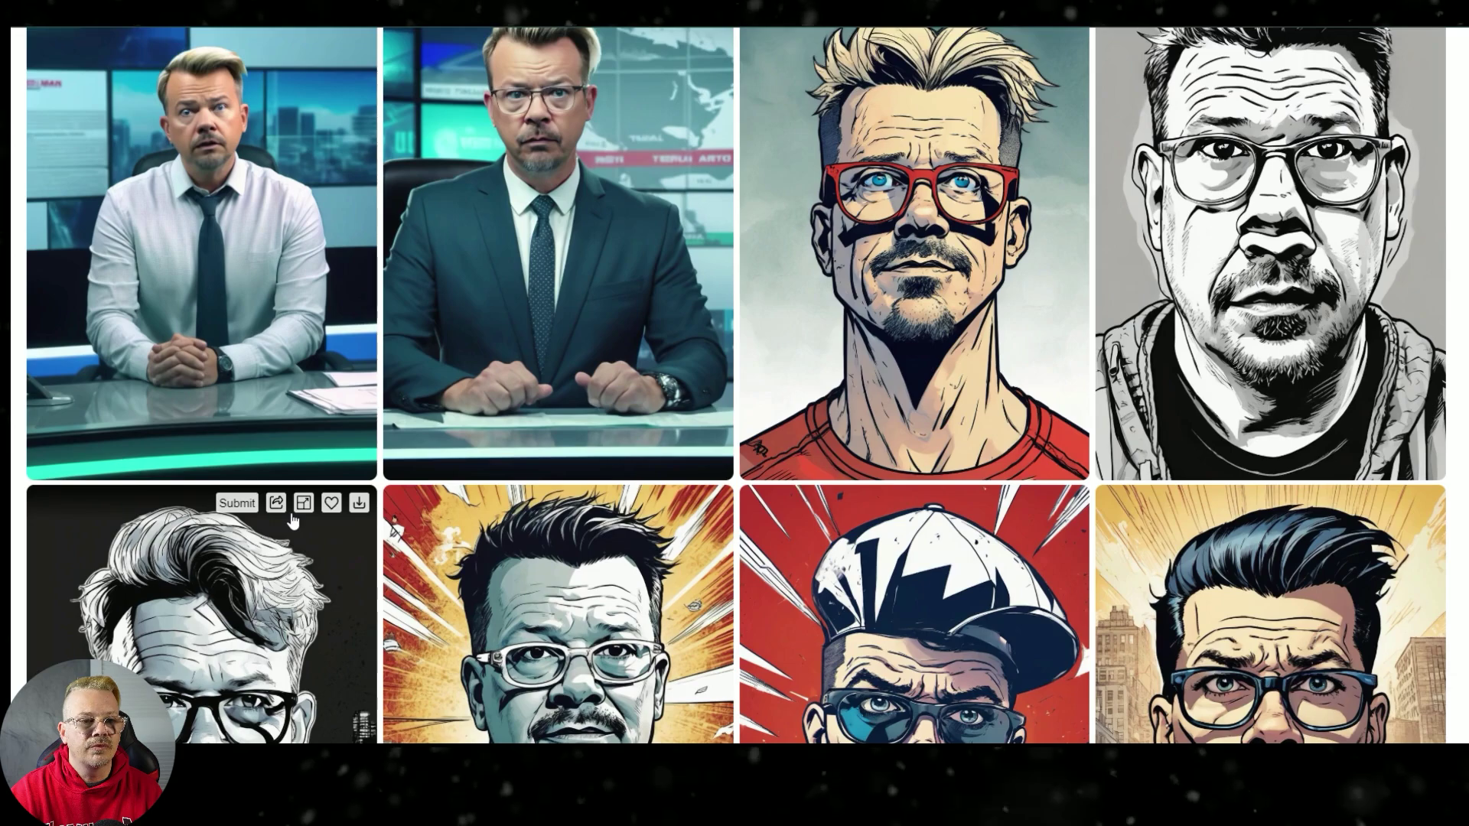
scroll(1073, 310, "up", 1)
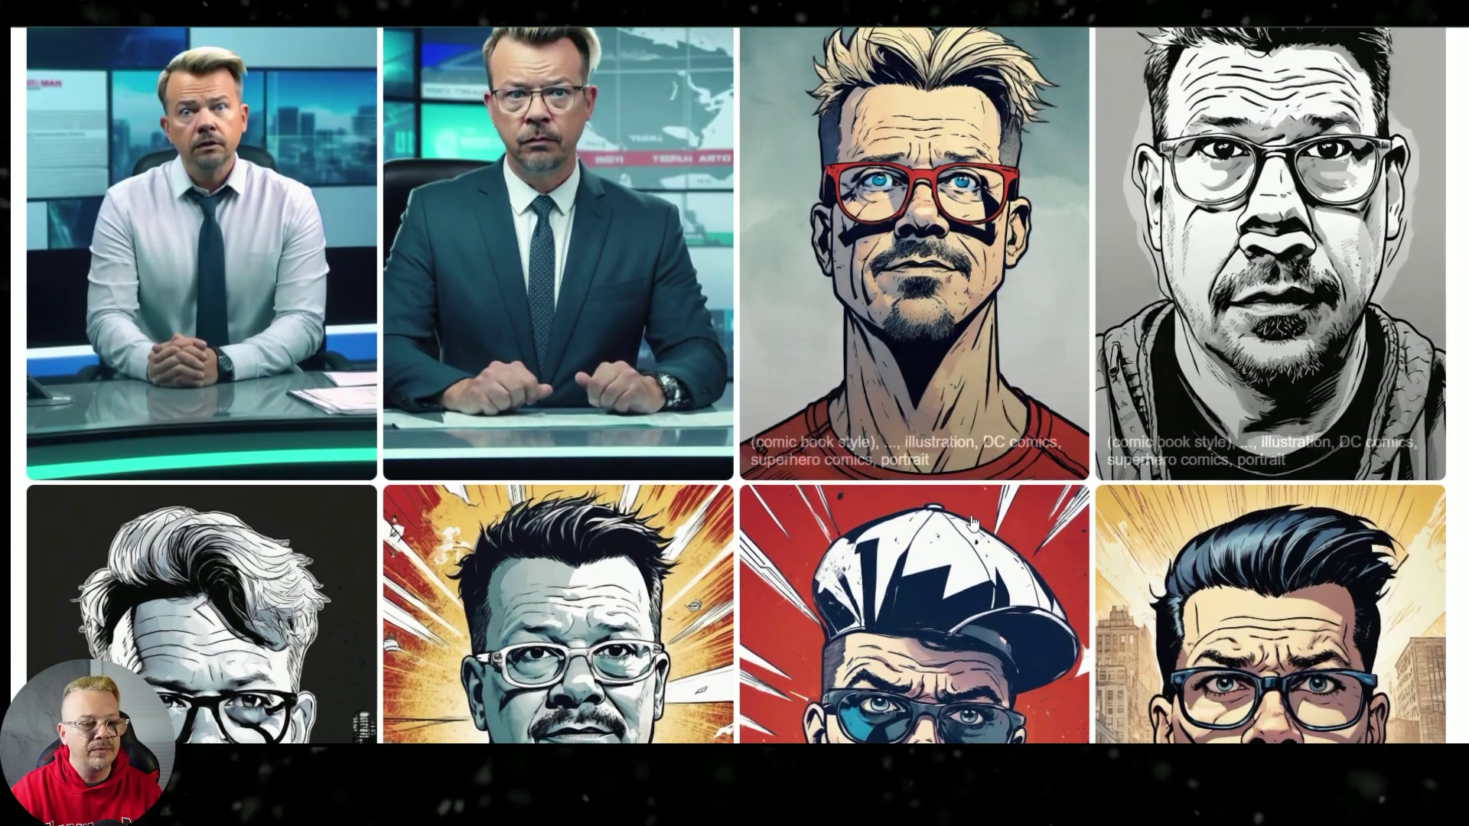
scroll(758, 552, "down", 2)
Examine the digital painting, golden hour tank top and recording-video portraits further down the gallery
scroll(758, 553, "down", 10)
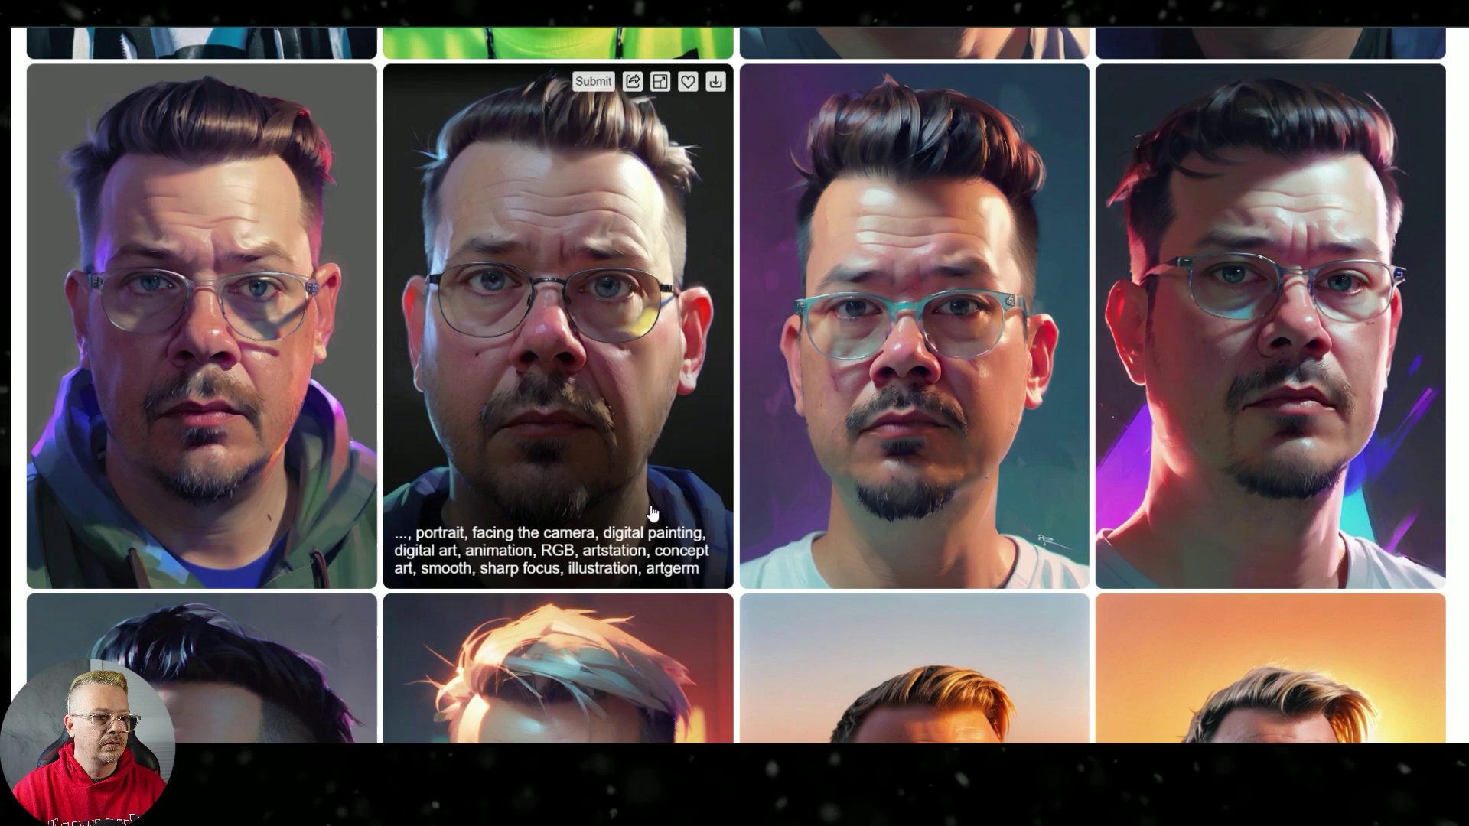
scroll(657, 506, "down", 2)
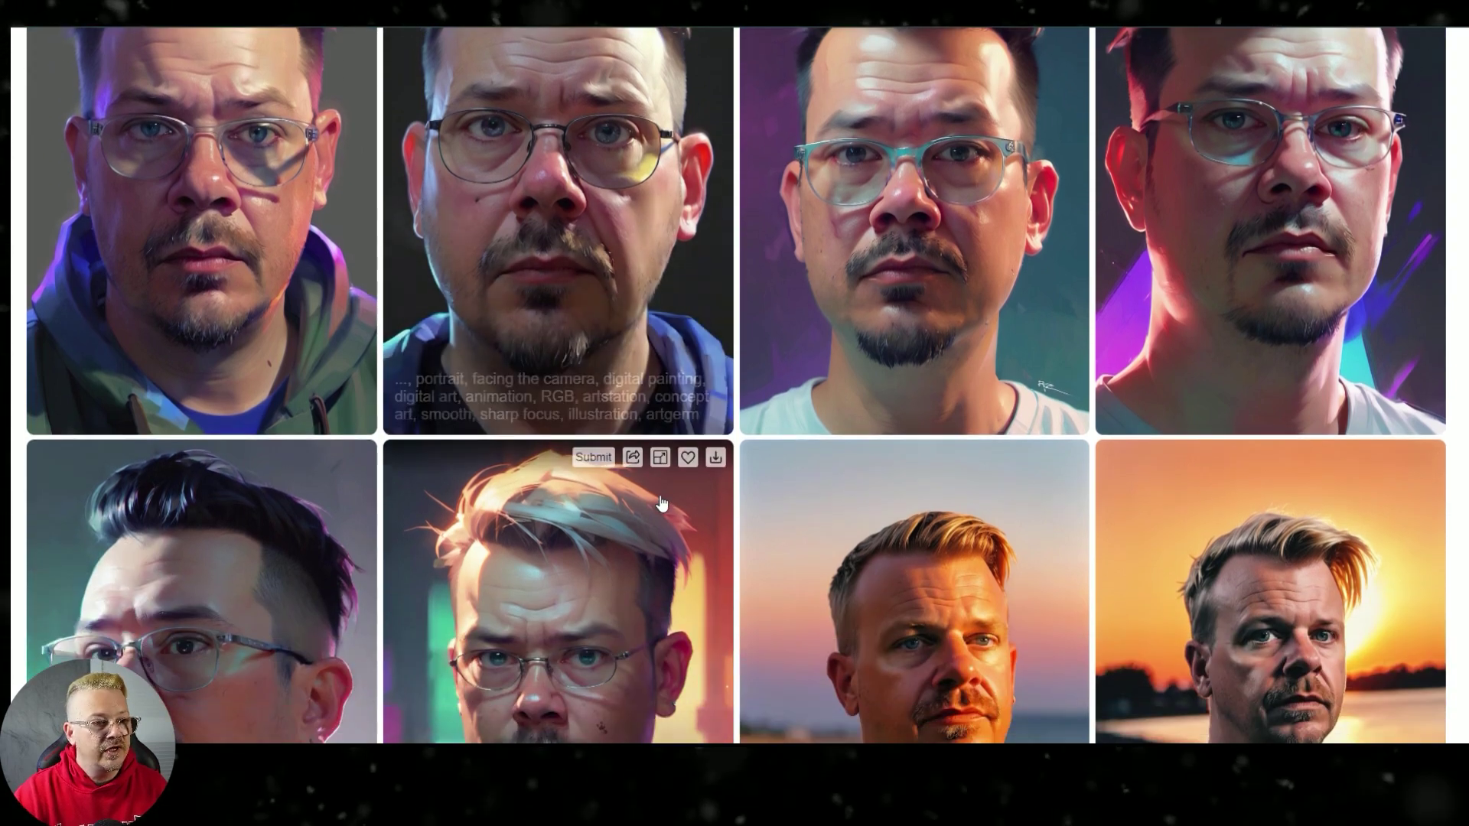
scroll(662, 503, "down", 2)
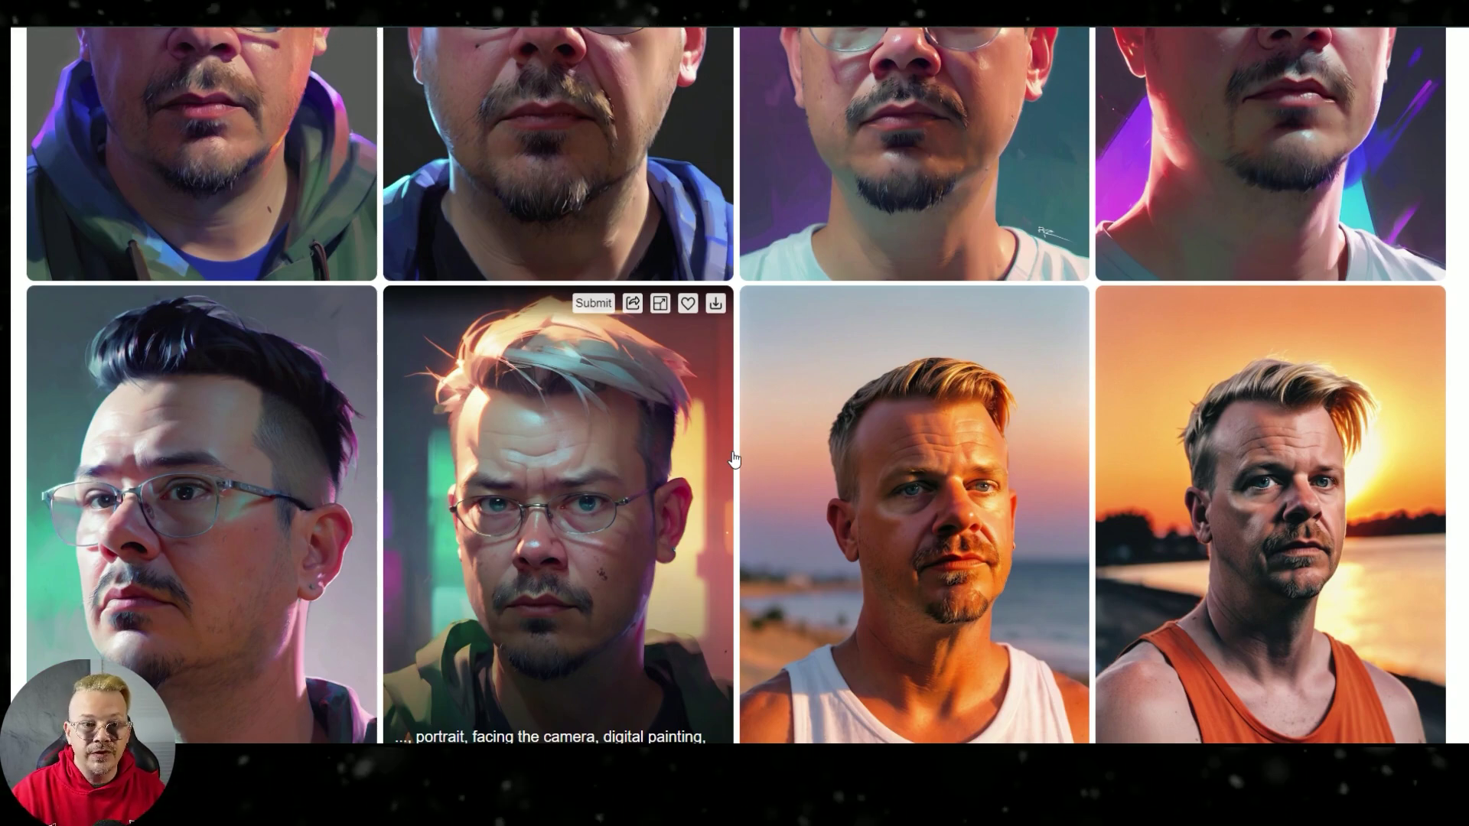
scroll(733, 459, "down", 5)
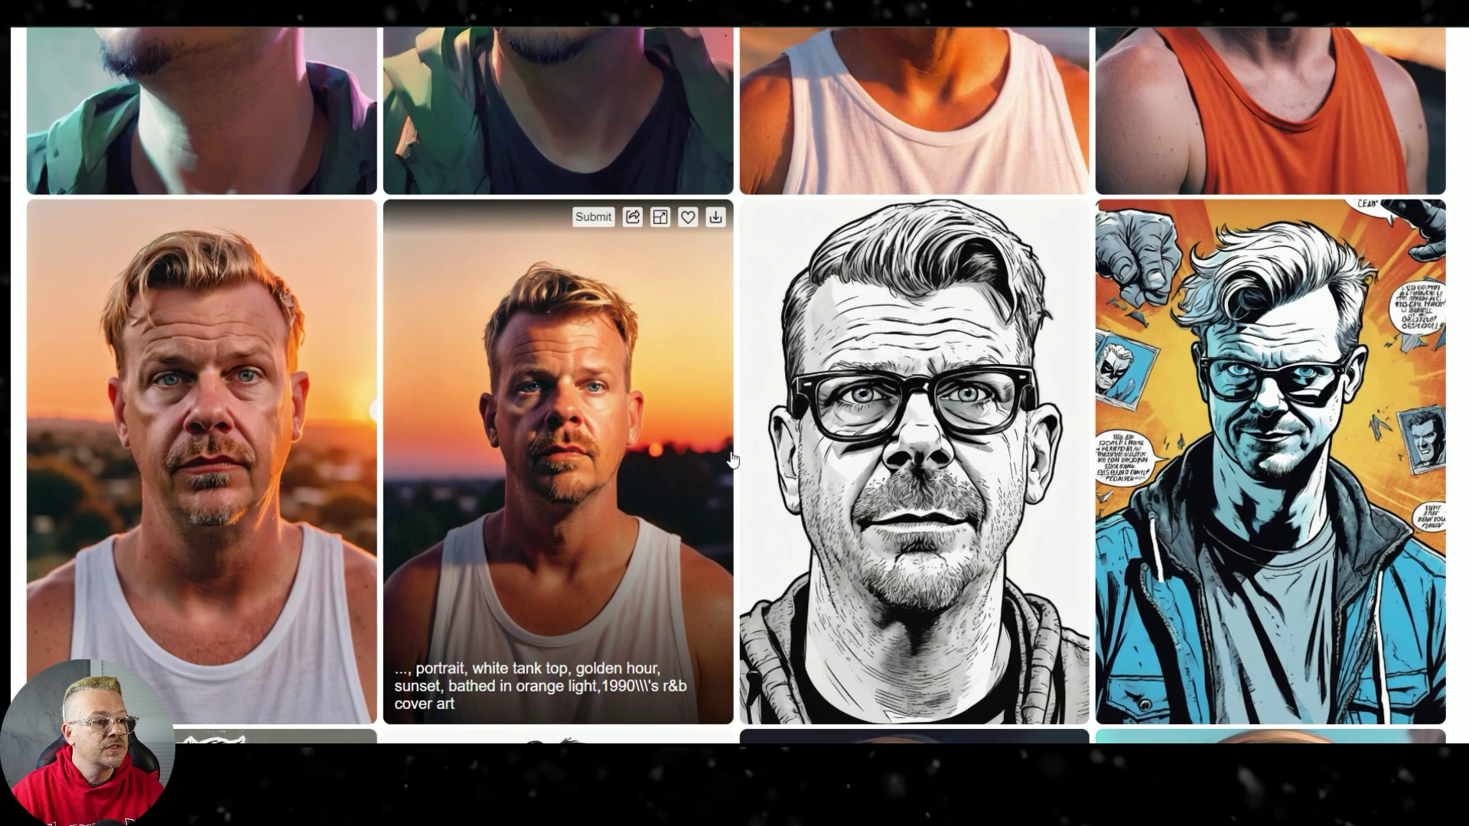
scroll(732, 458, "down", 5)
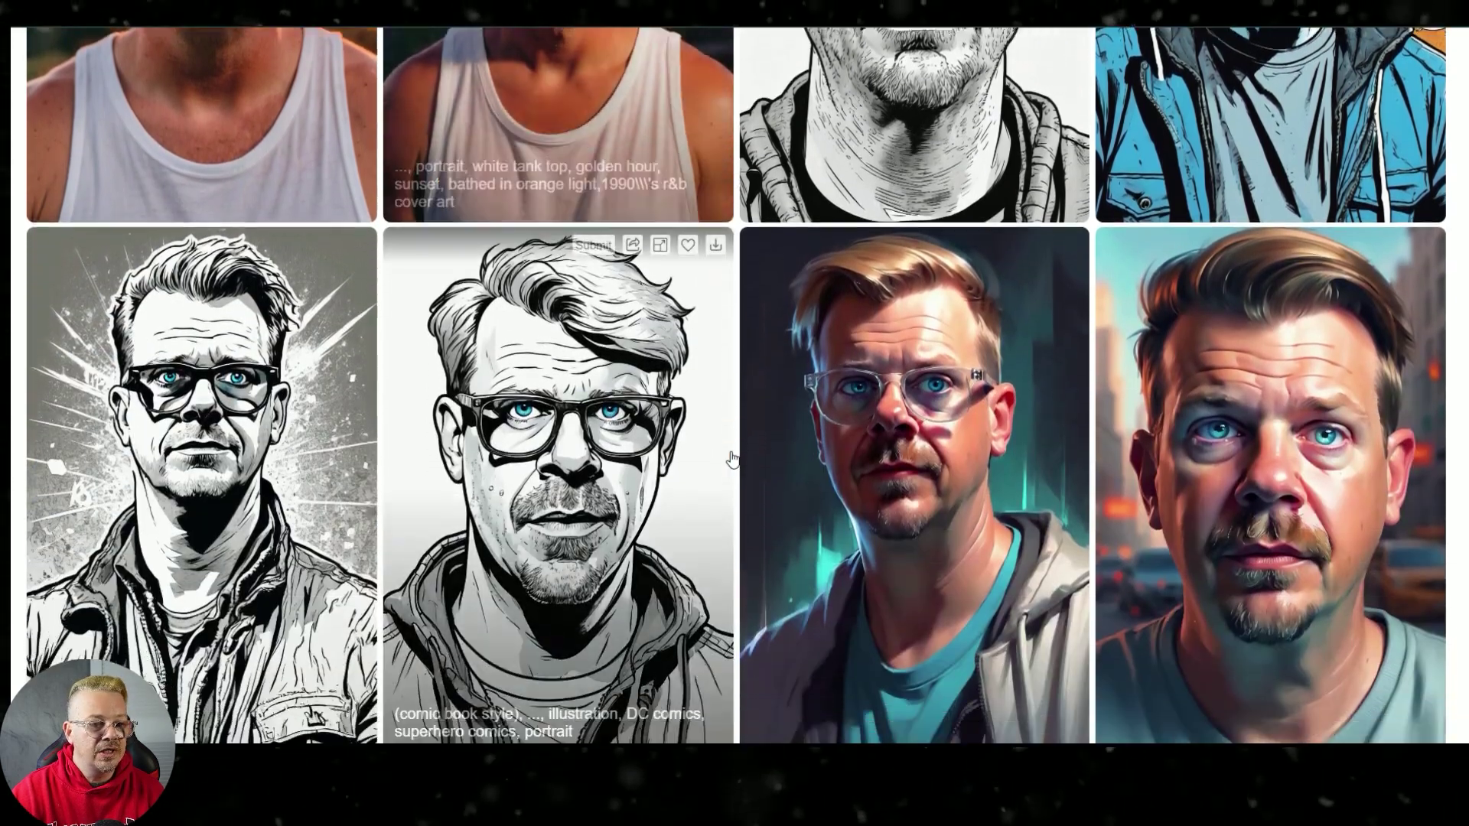
scroll(732, 459, "down", 3)
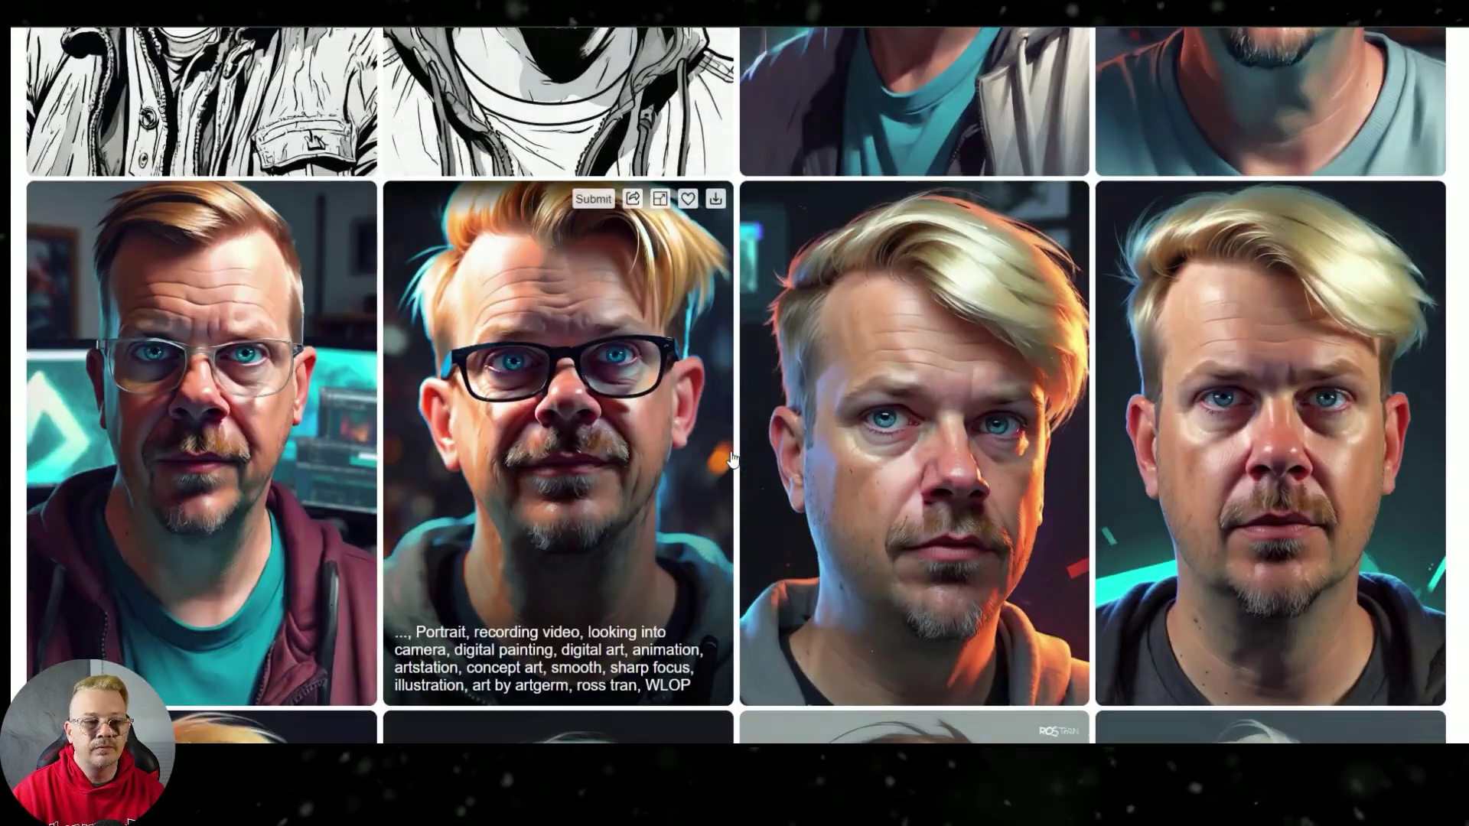
scroll(733, 457, "down", 10)
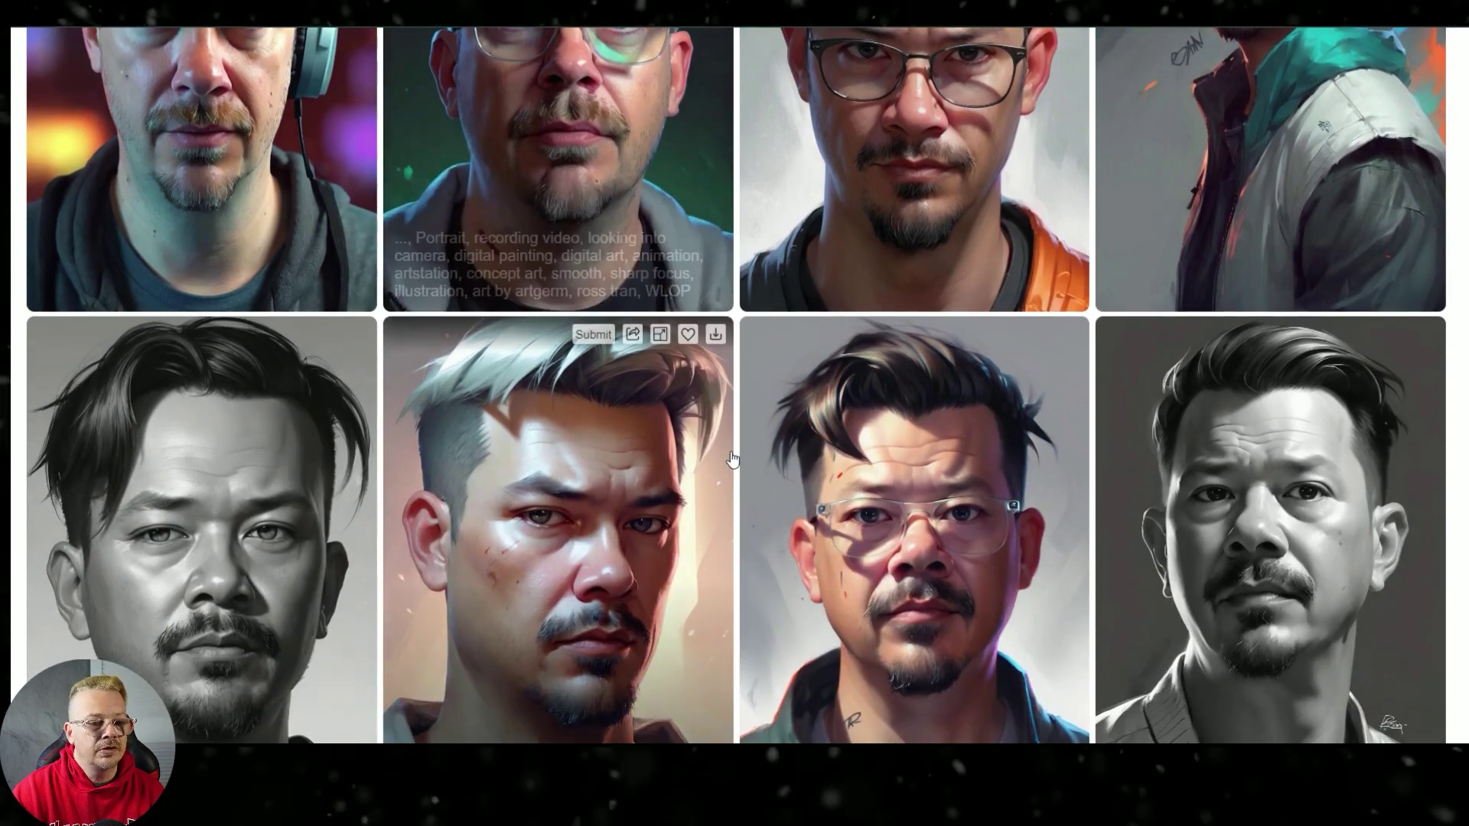
scroll(732, 458, "down", 4)
scroll(732, 458, "down", 6)
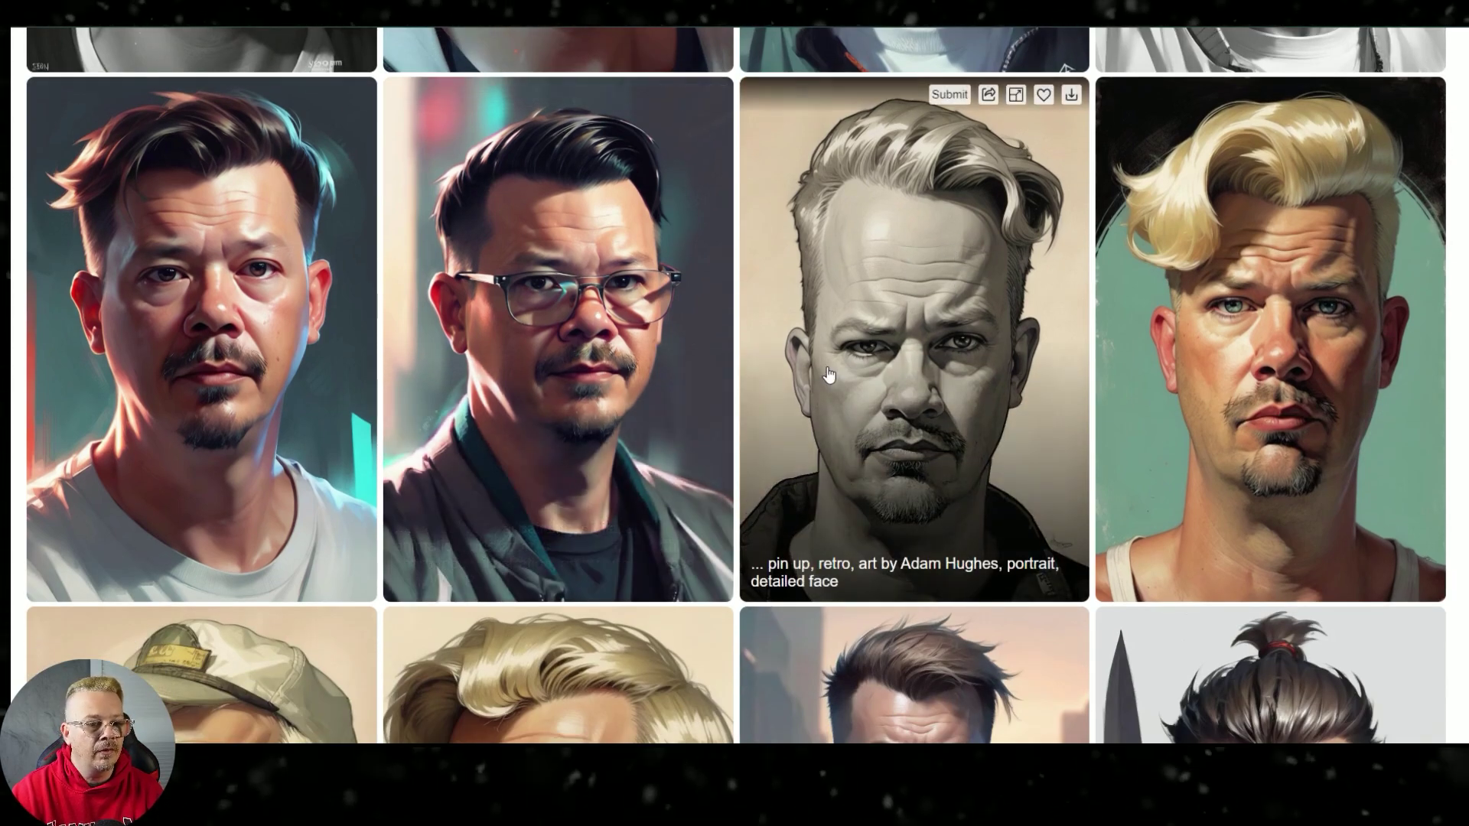
Review the smiling cyborg, tattooed man, crime scene investigator and bear selfie images in the gallery
scroll(715, 365, "down", 15)
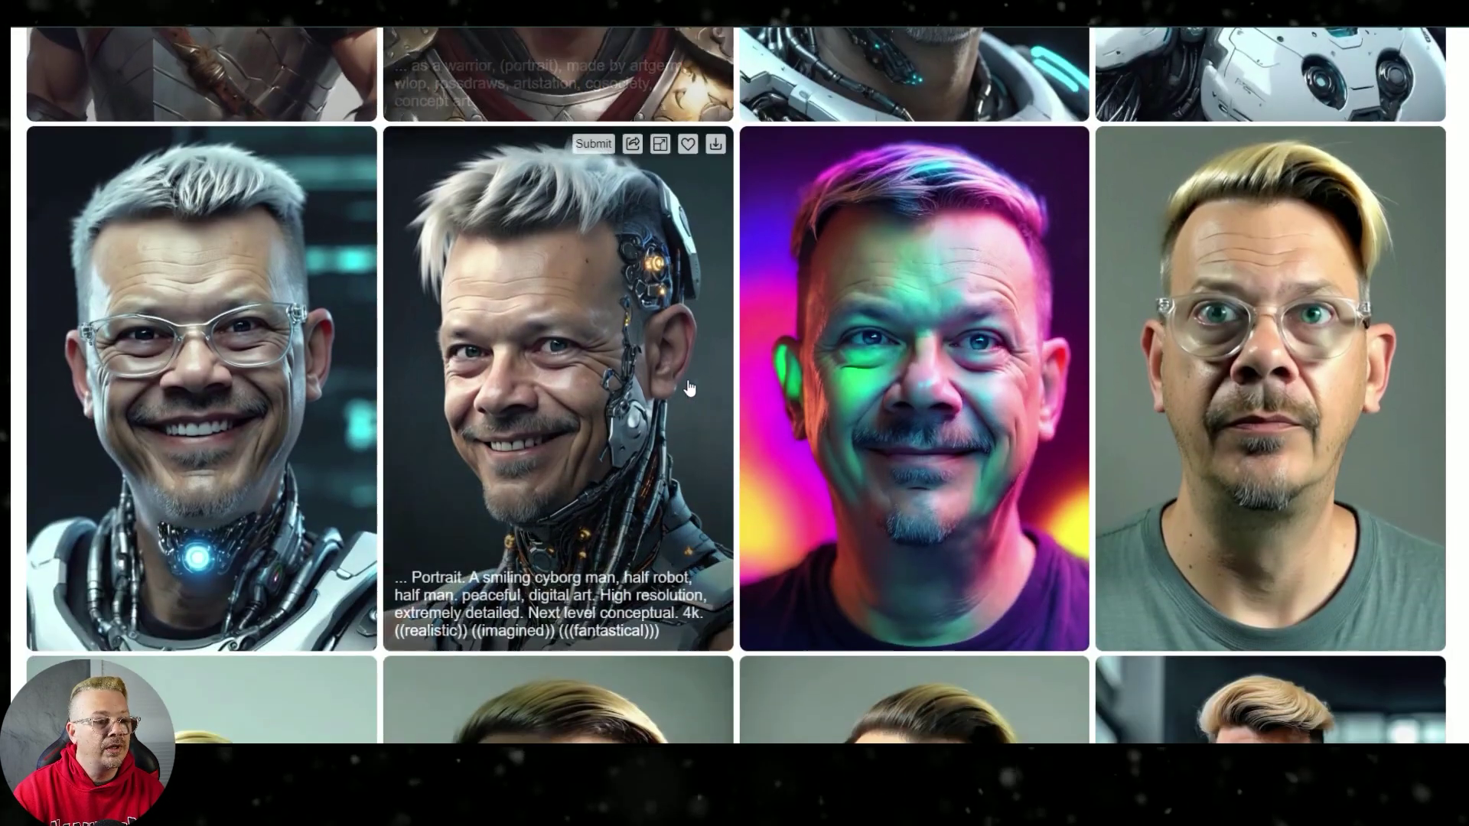
scroll(762, 401, "down", 6)
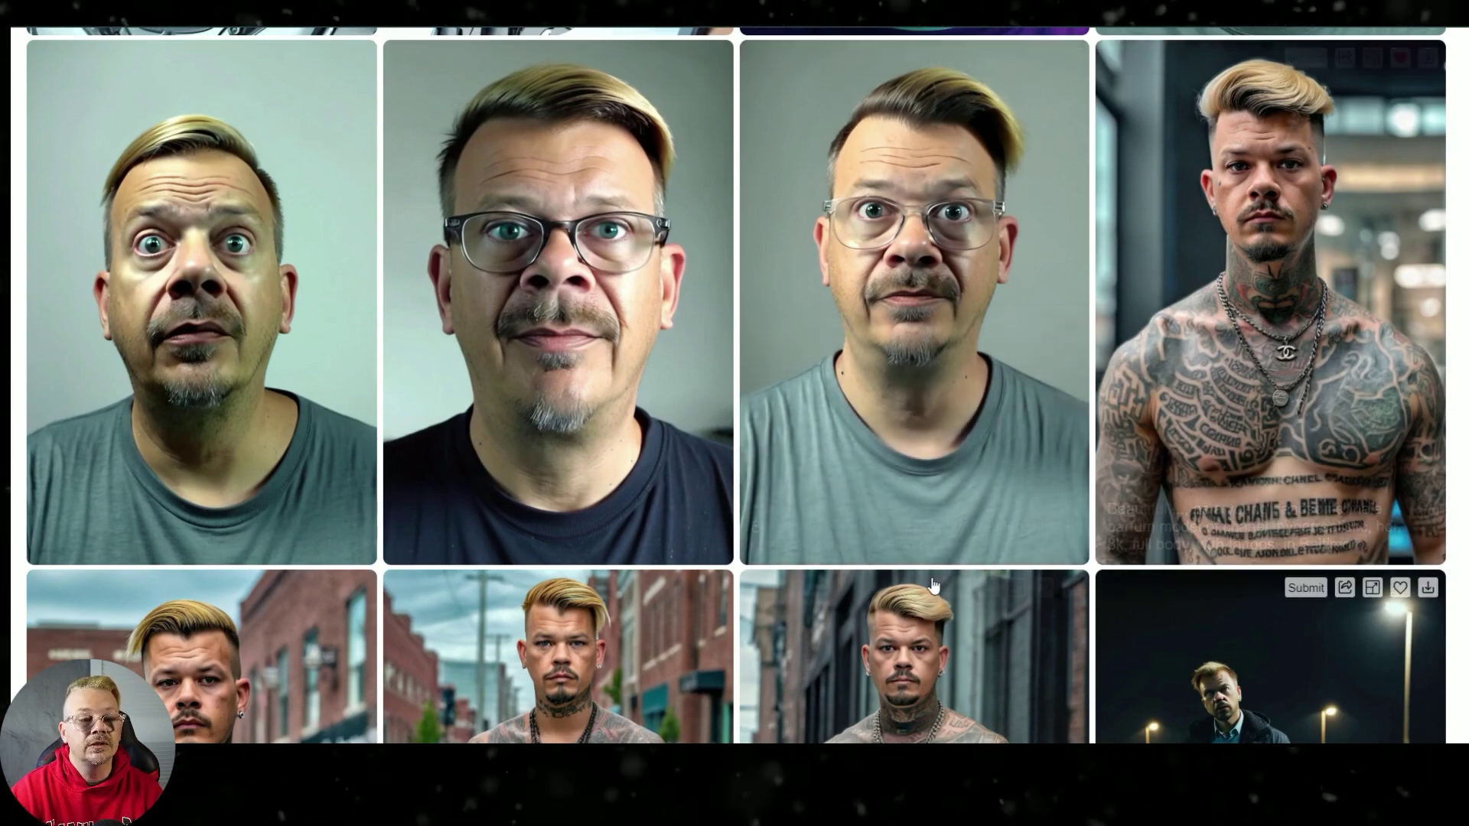
scroll(822, 390, "down", 9)
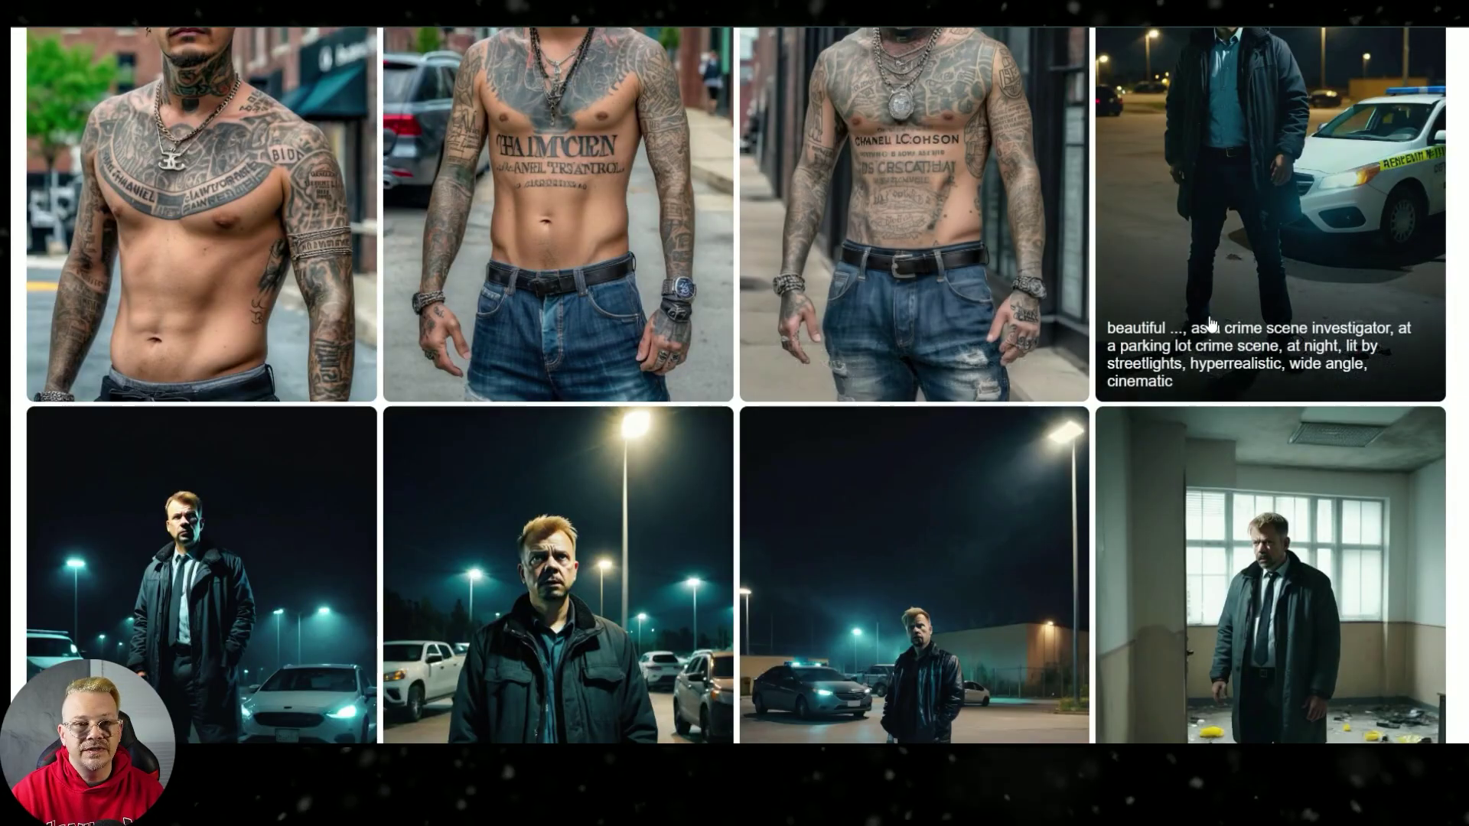
scroll(938, 482, "down", 2)
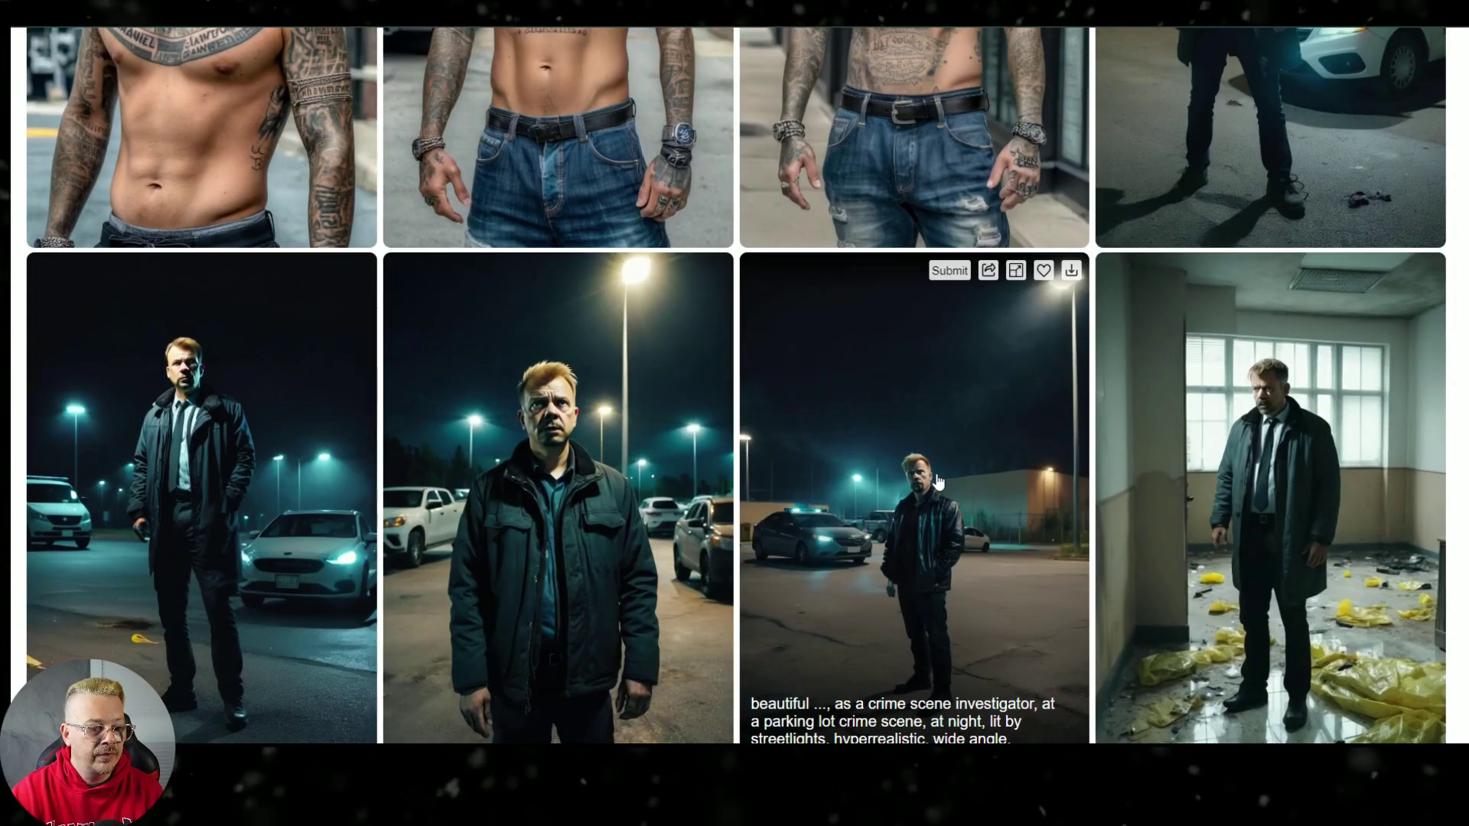
scroll(938, 480, "down", 5)
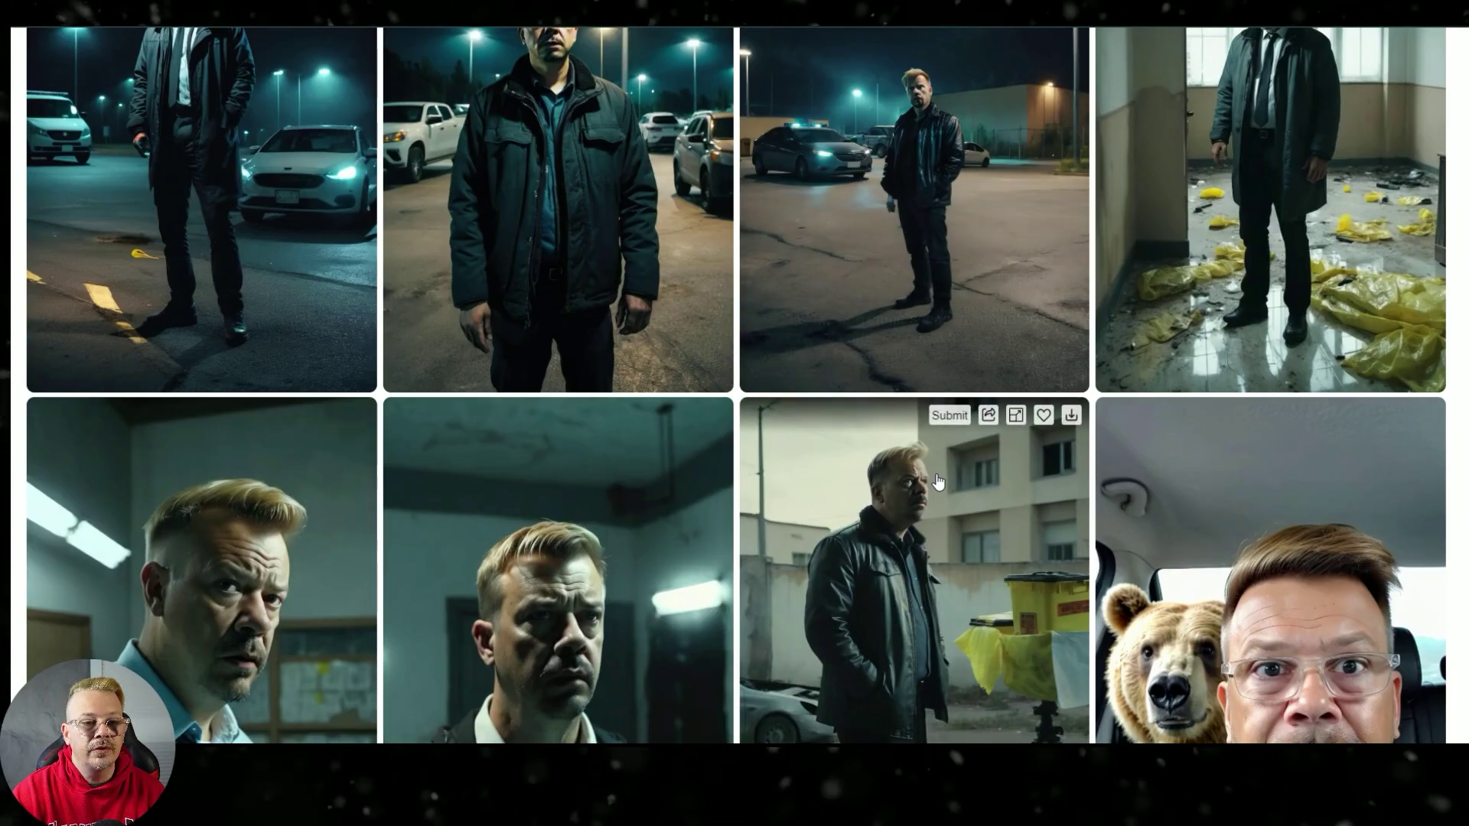
scroll(940, 479, "down", 5)
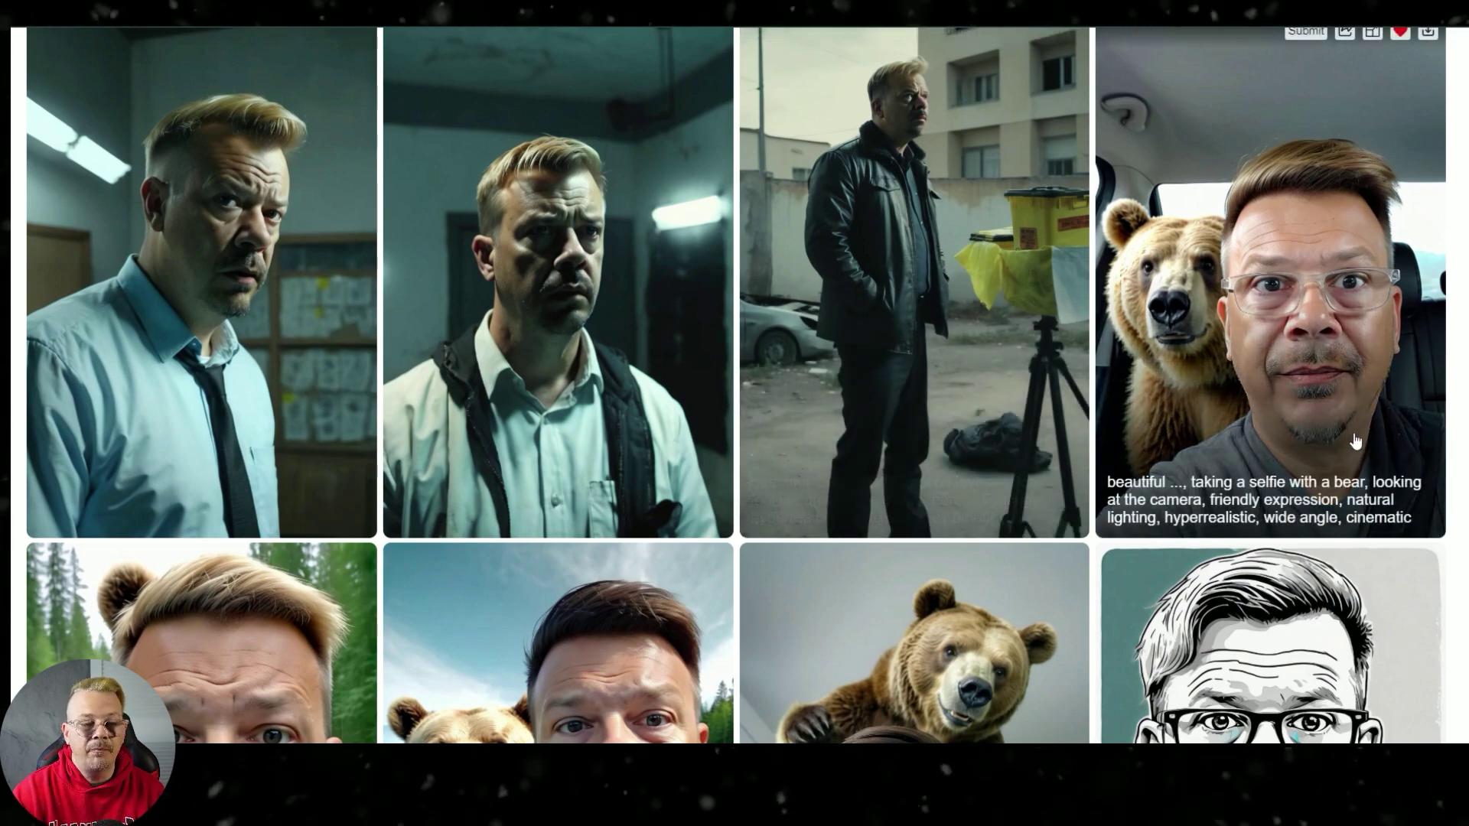
scroll(1326, 411, "down", 12)
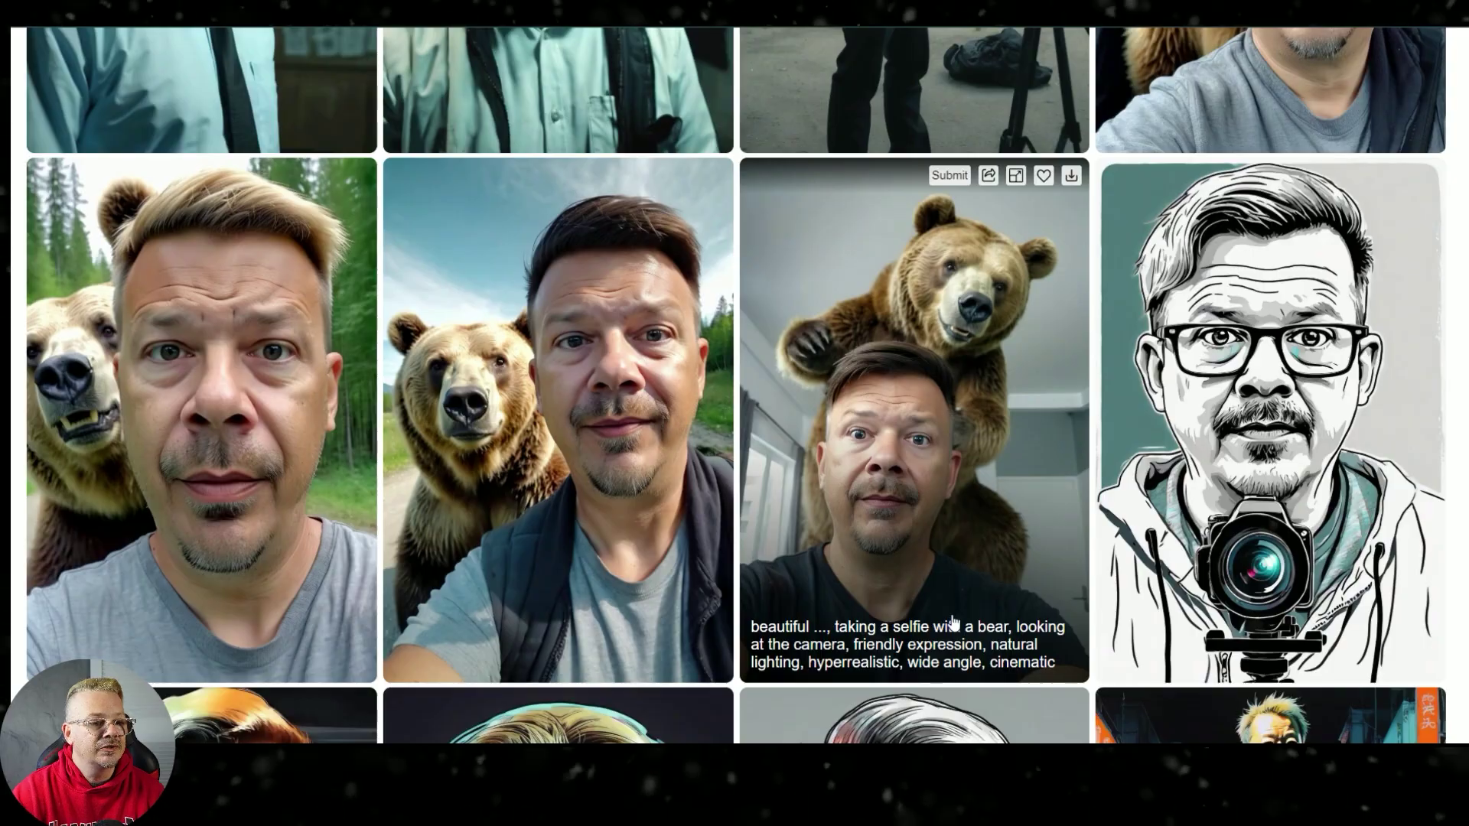
scroll(1217, 268, "up", 1)
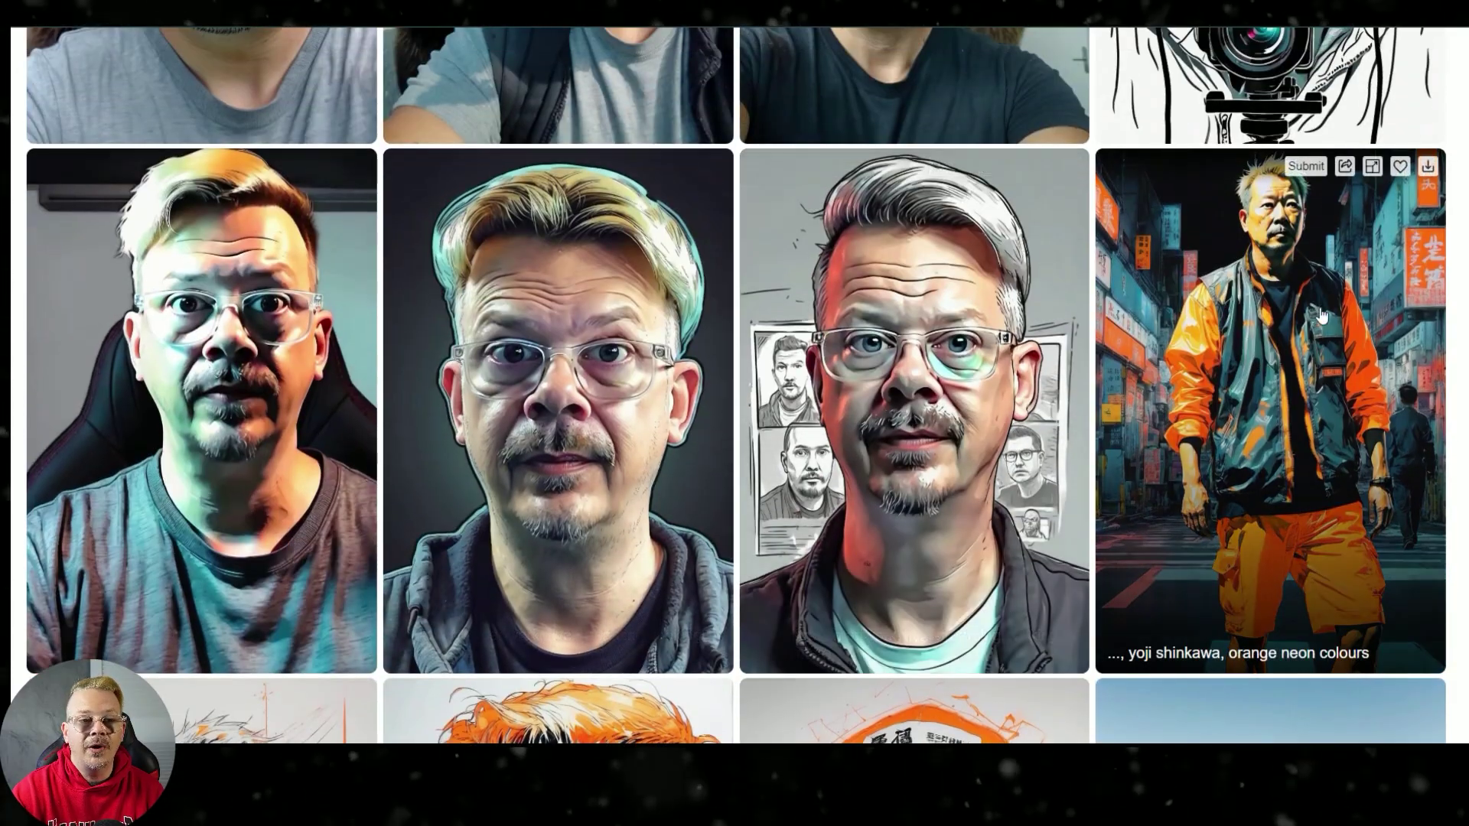
Look through the orange neon Yoji Shinkawa, Texas pickup truck, astronaut and NFL player images in the gallery
scroll(1320, 316, "down", 6)
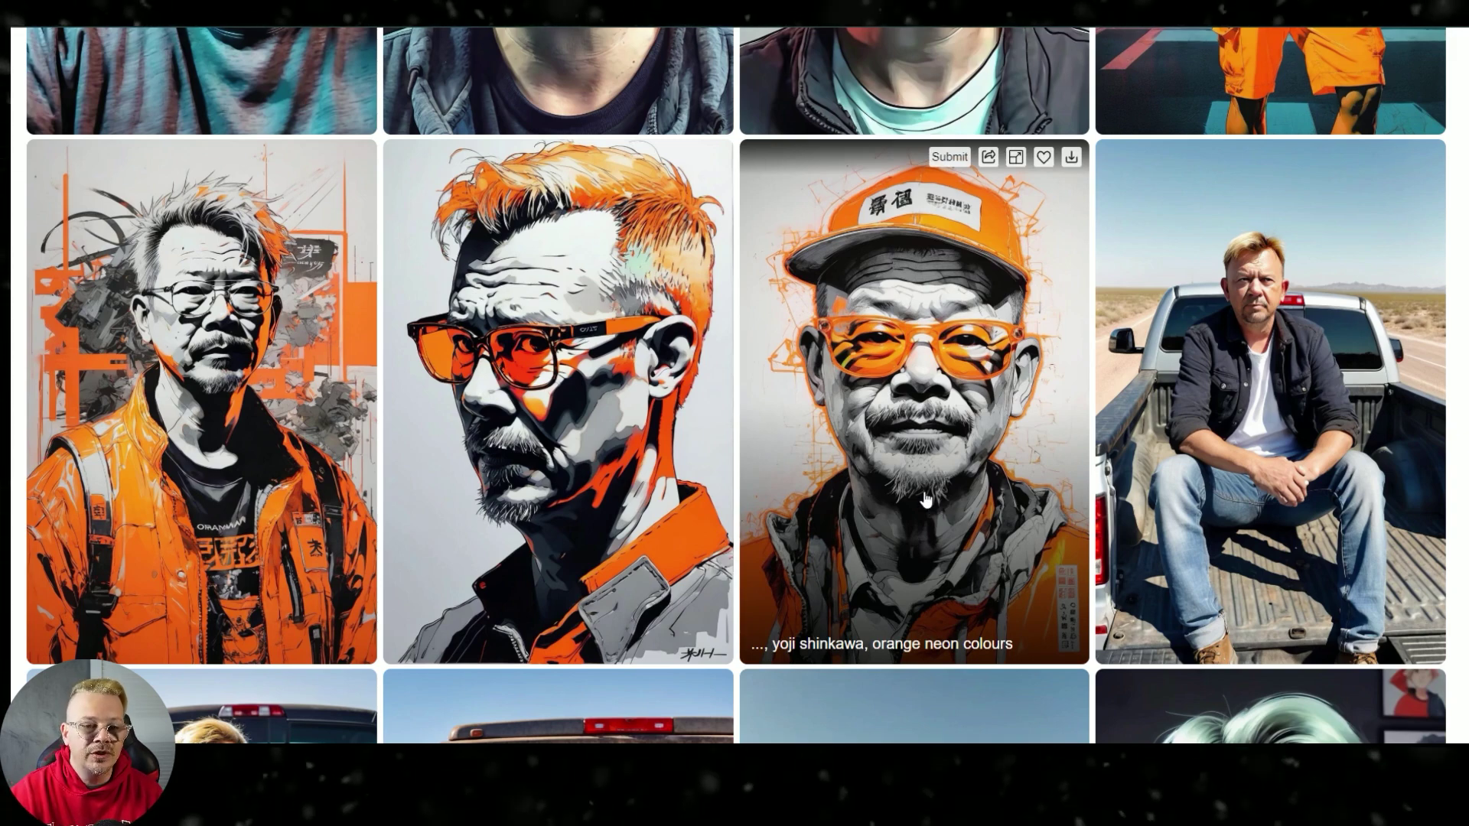
scroll(932, 498, "down", 1)
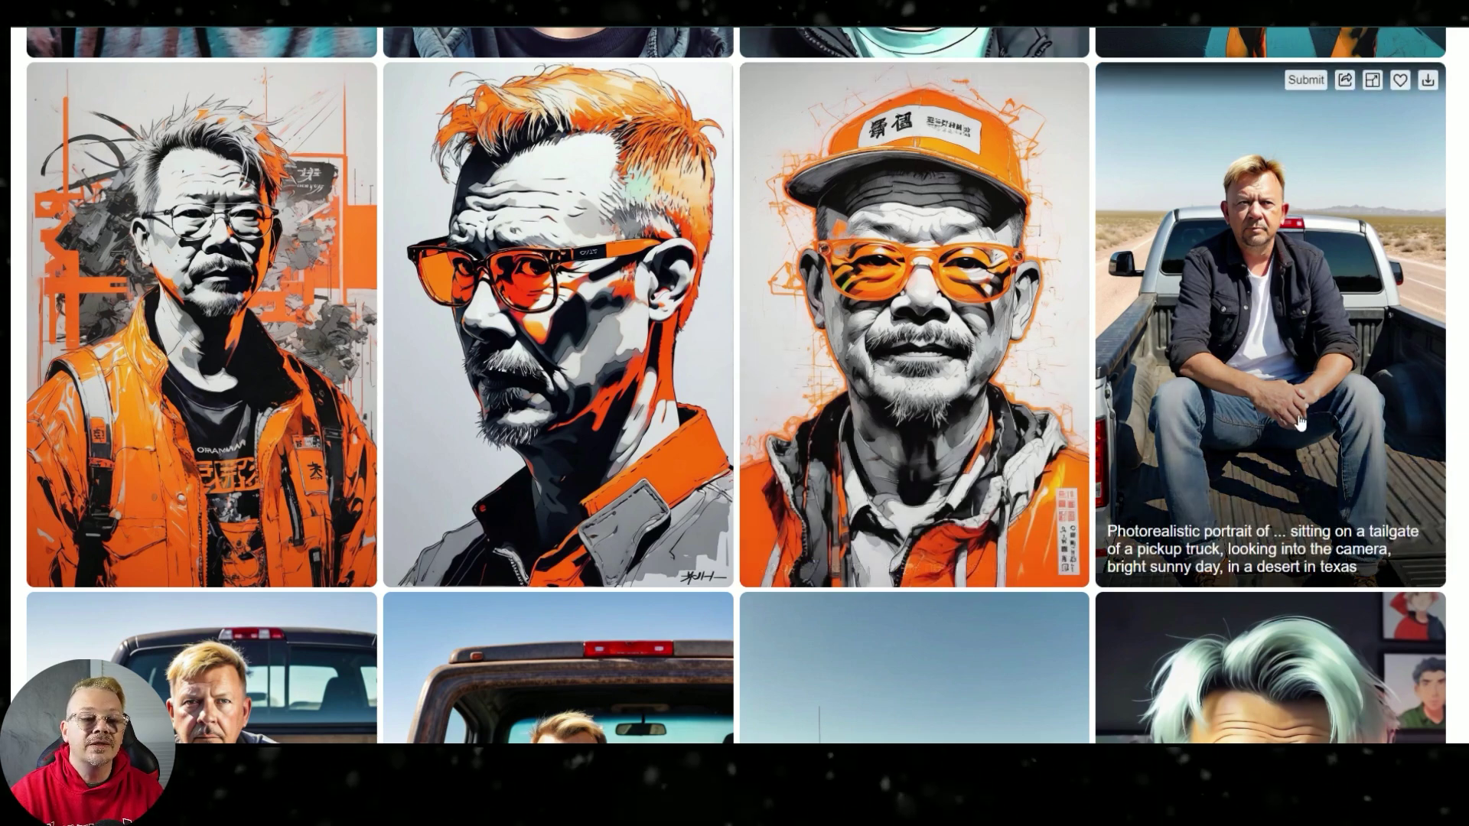
scroll(1296, 426, "down", 7)
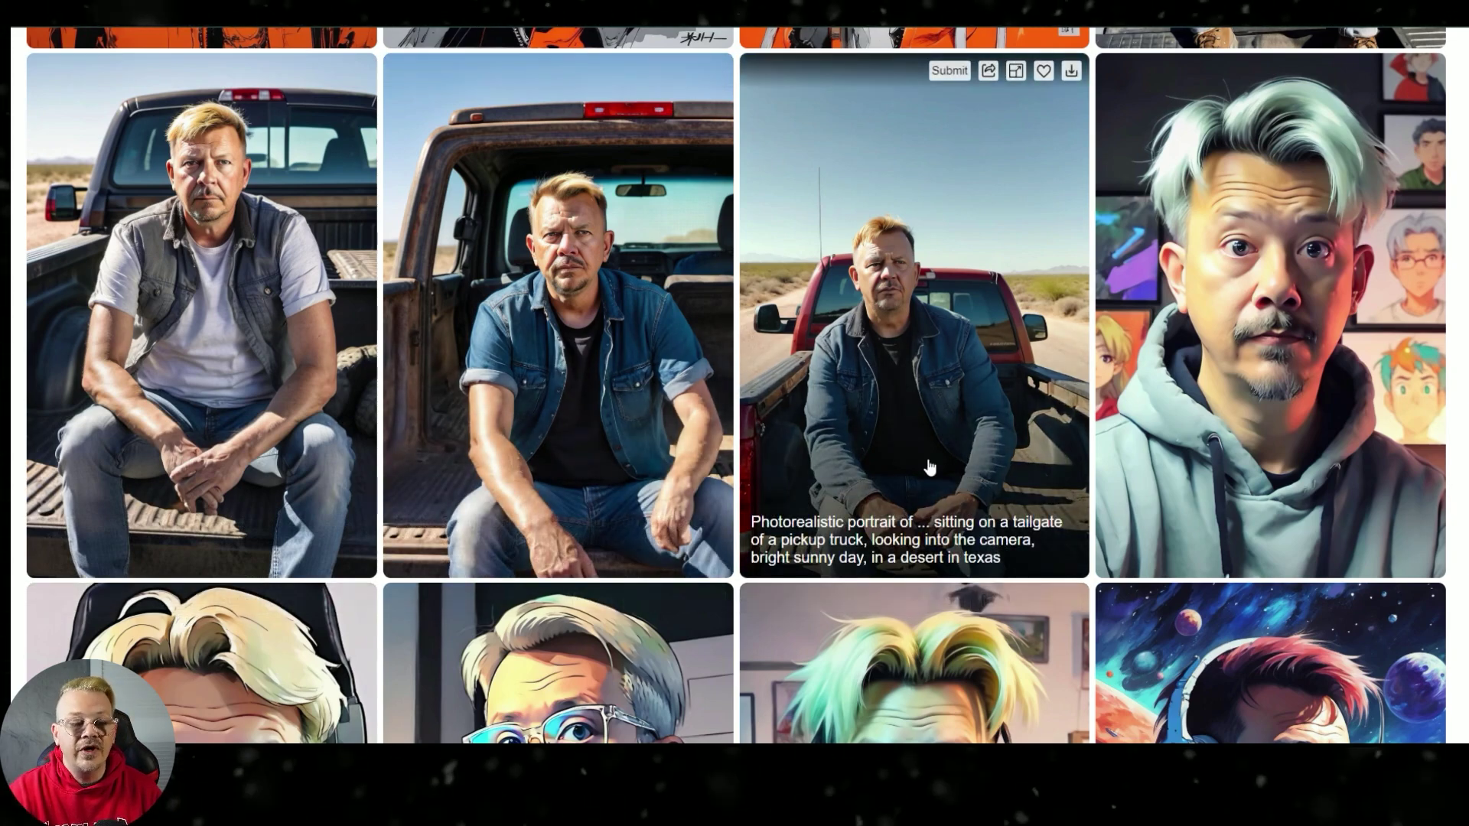
scroll(930, 468, "down", 15)
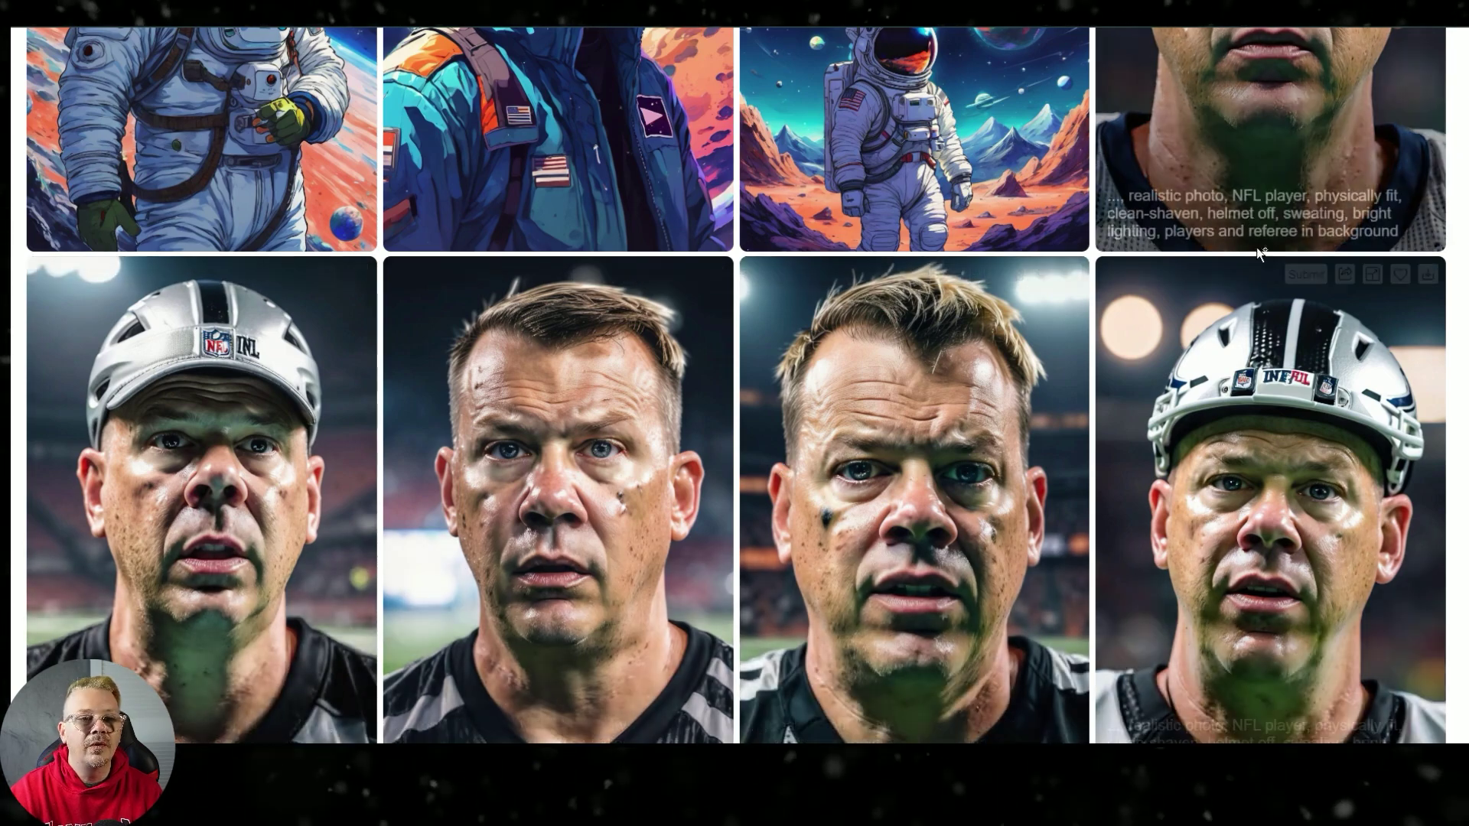
scroll(1255, 322, "up", 2)
scroll(1147, 383, "down", 4)
scroll(675, 433, "down", 9)
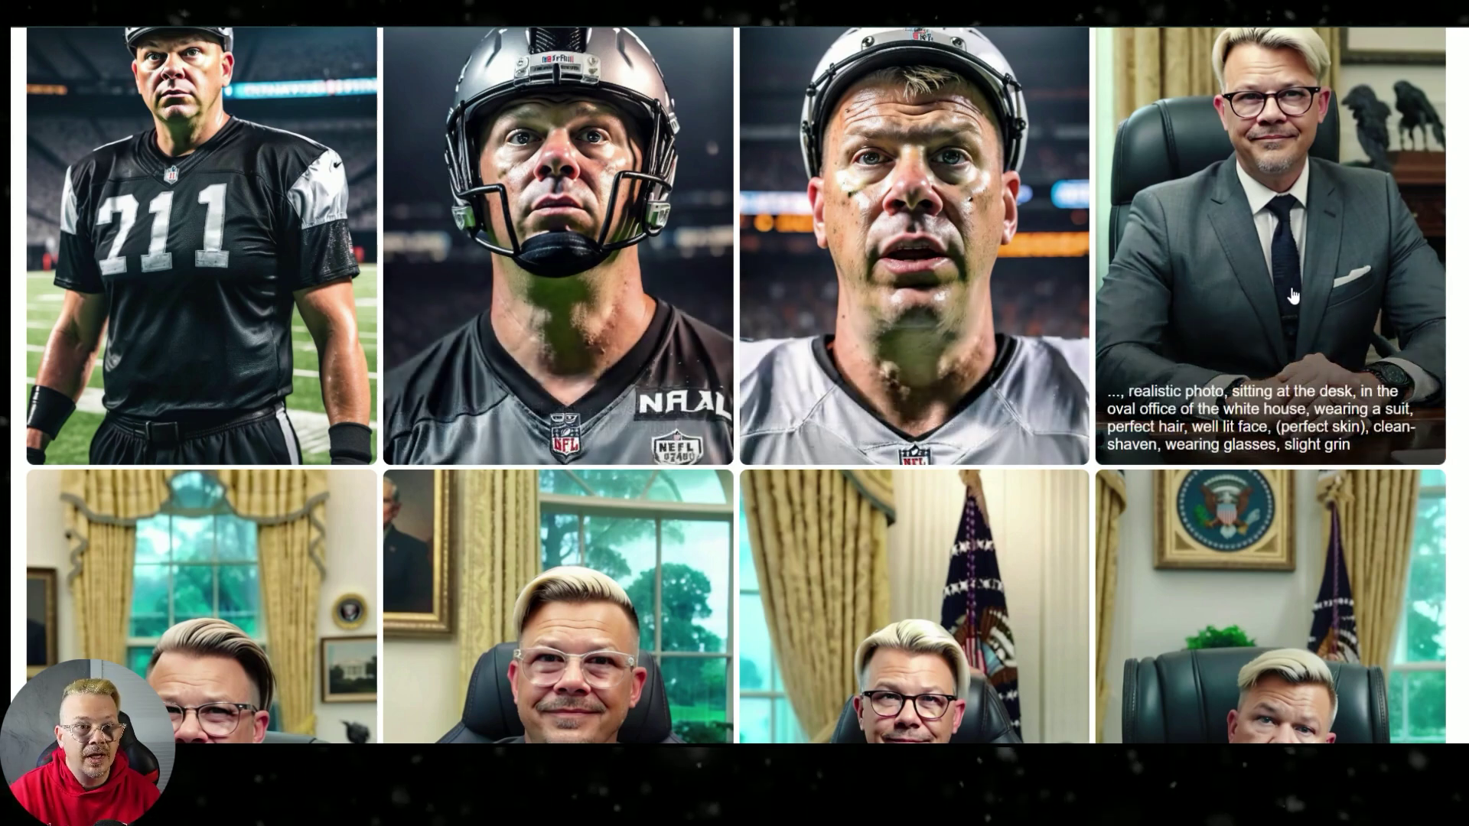
Examine the Oval Office, future punk, newscaster, neon-lit and GTA loading screen style portraits in the gallery
scroll(1292, 297, "down", 3)
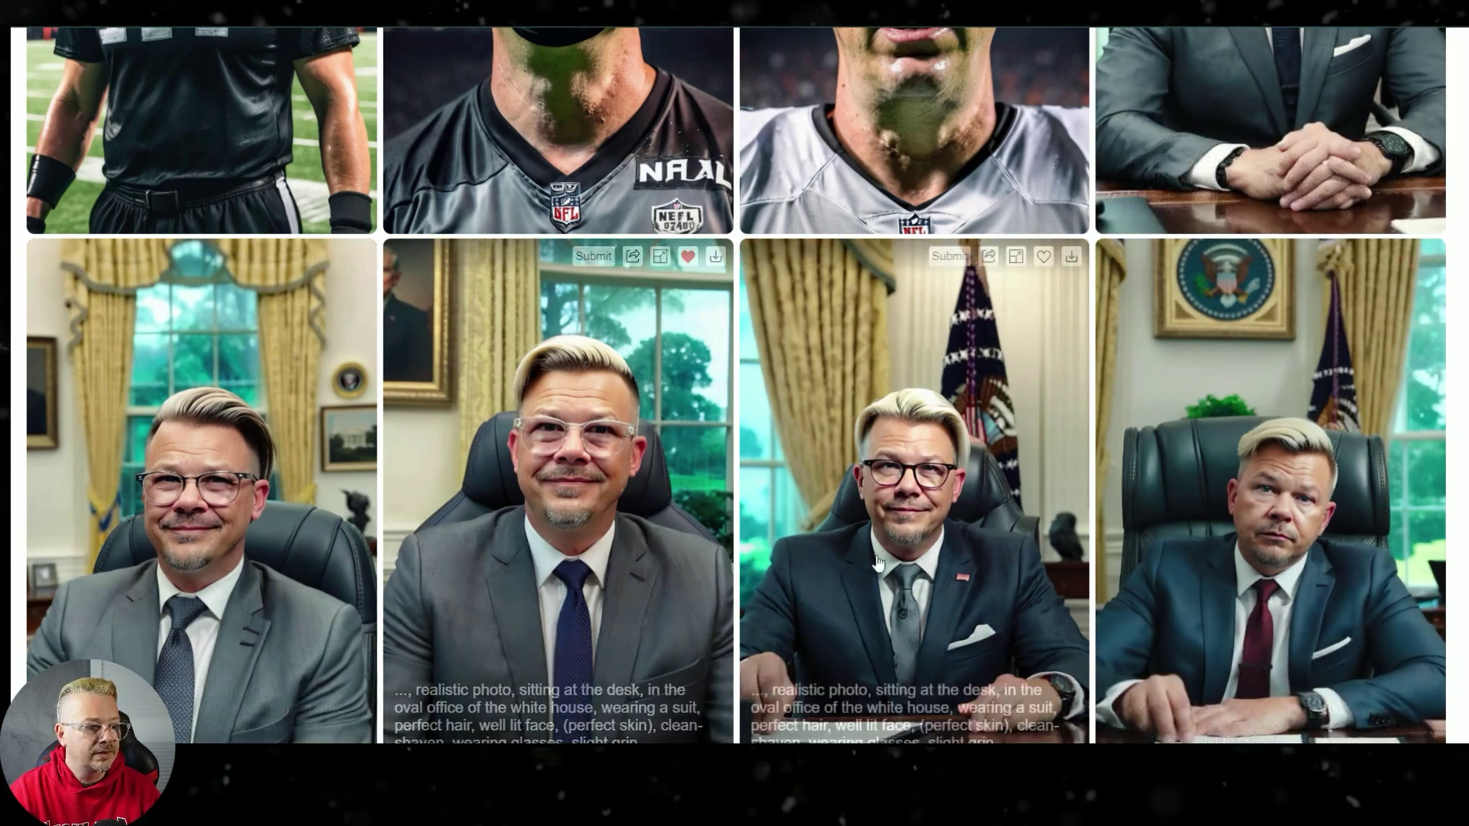
scroll(1143, 496, "down", 8)
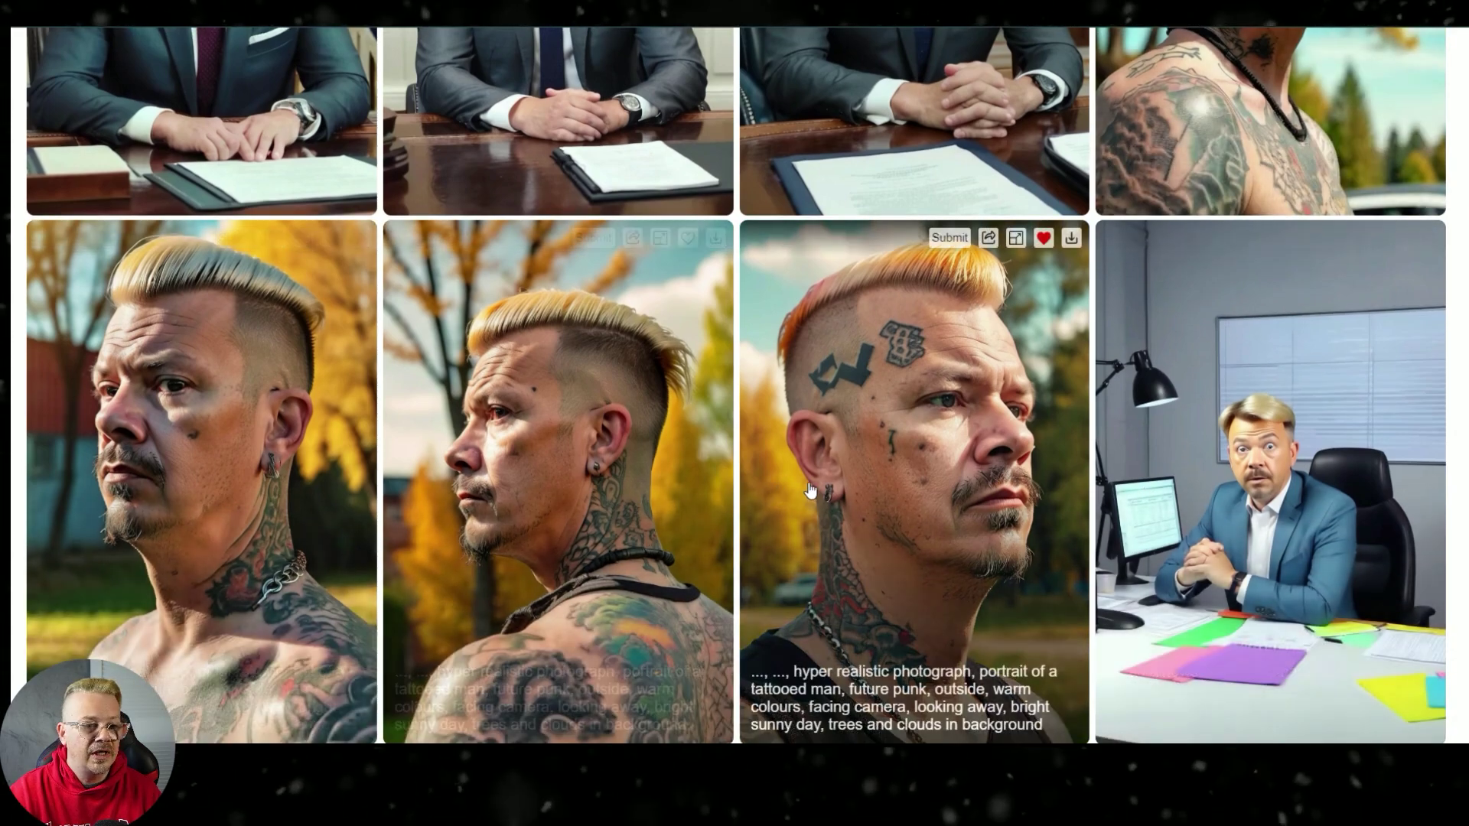
scroll(828, 473, "down", 5)
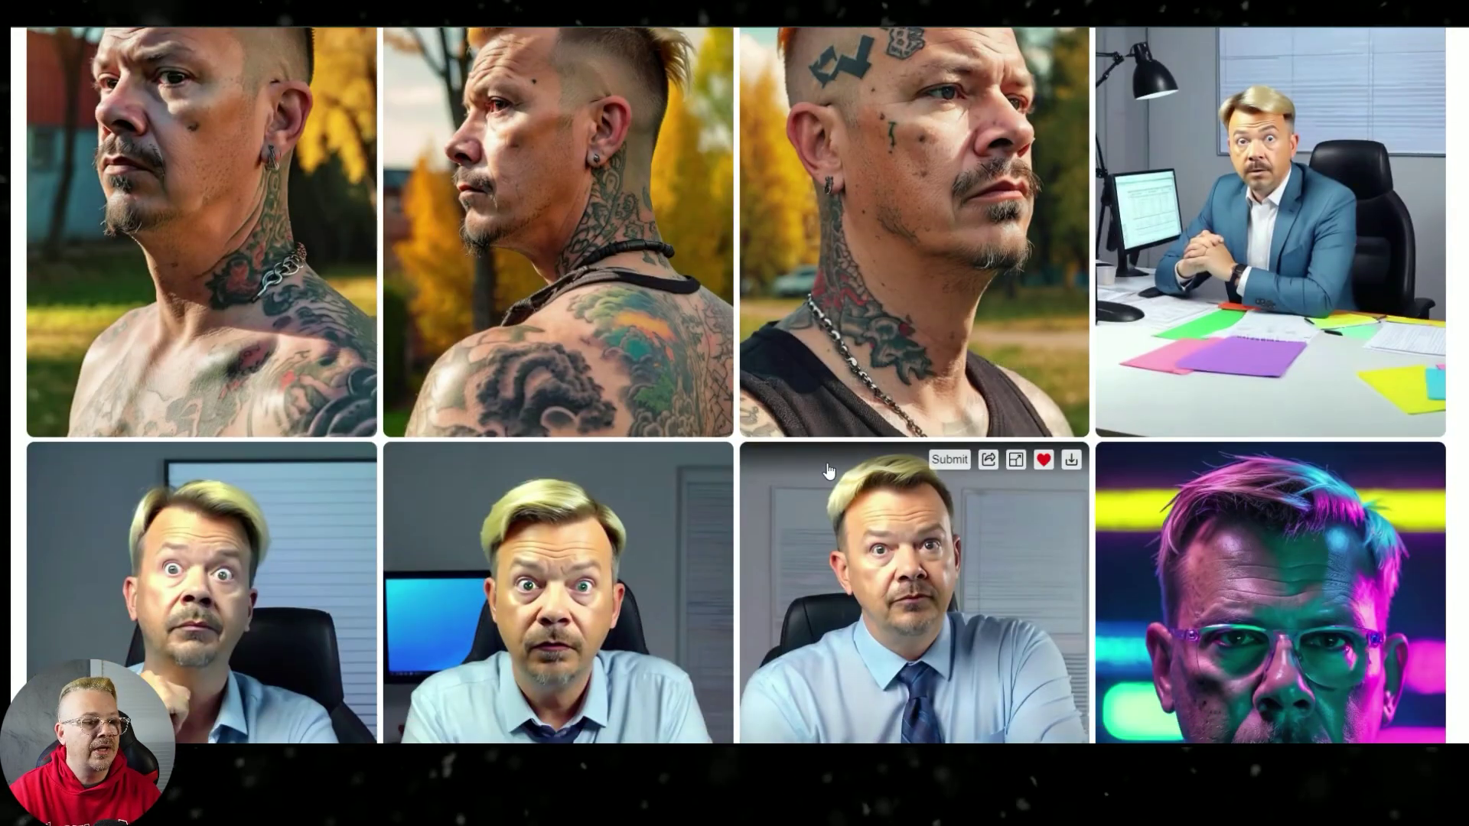
scroll(926, 266, "down", 6)
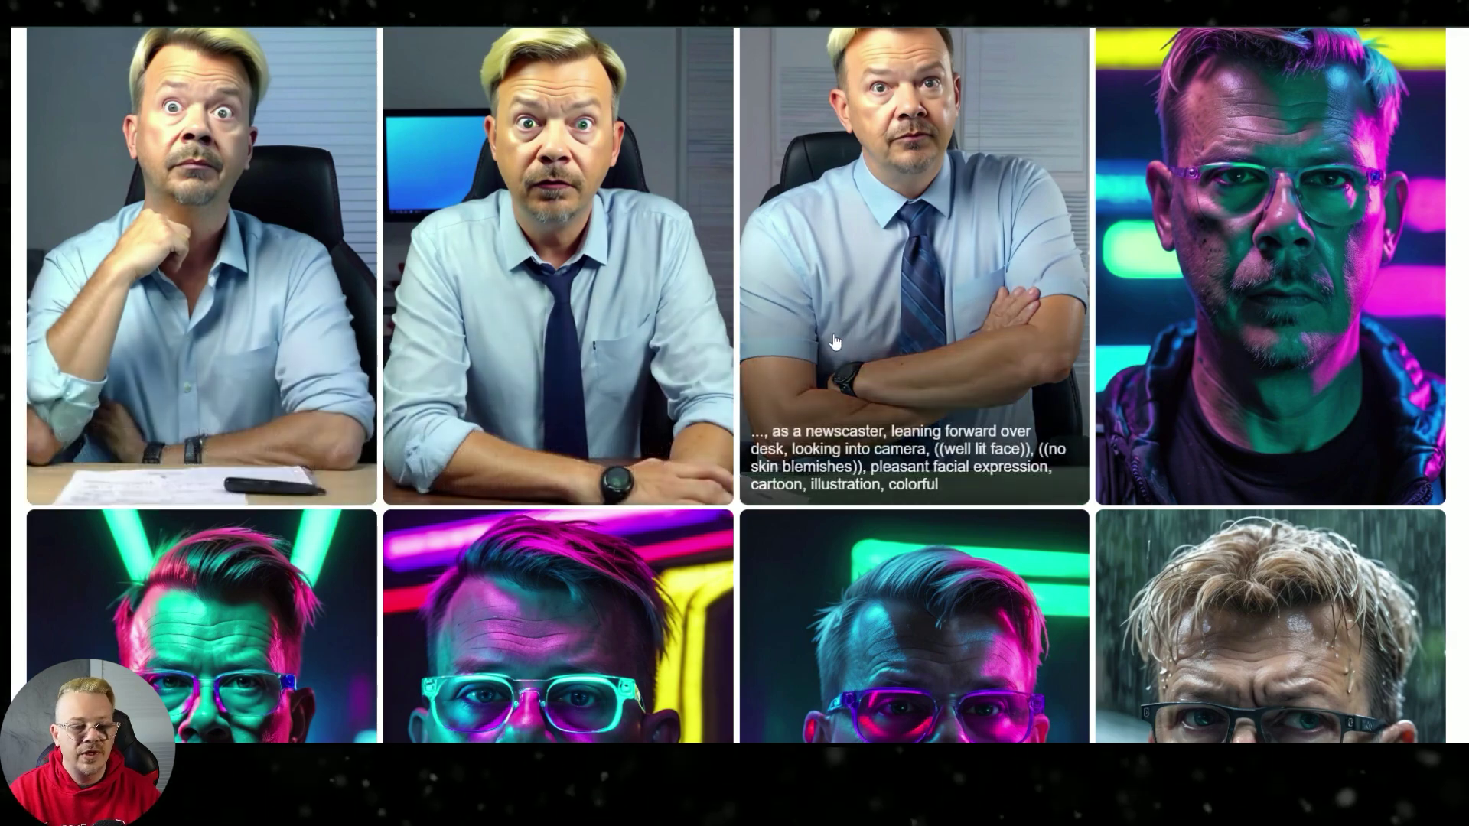
scroll(926, 265, "down", 5)
scroll(834, 350, "down", 10)
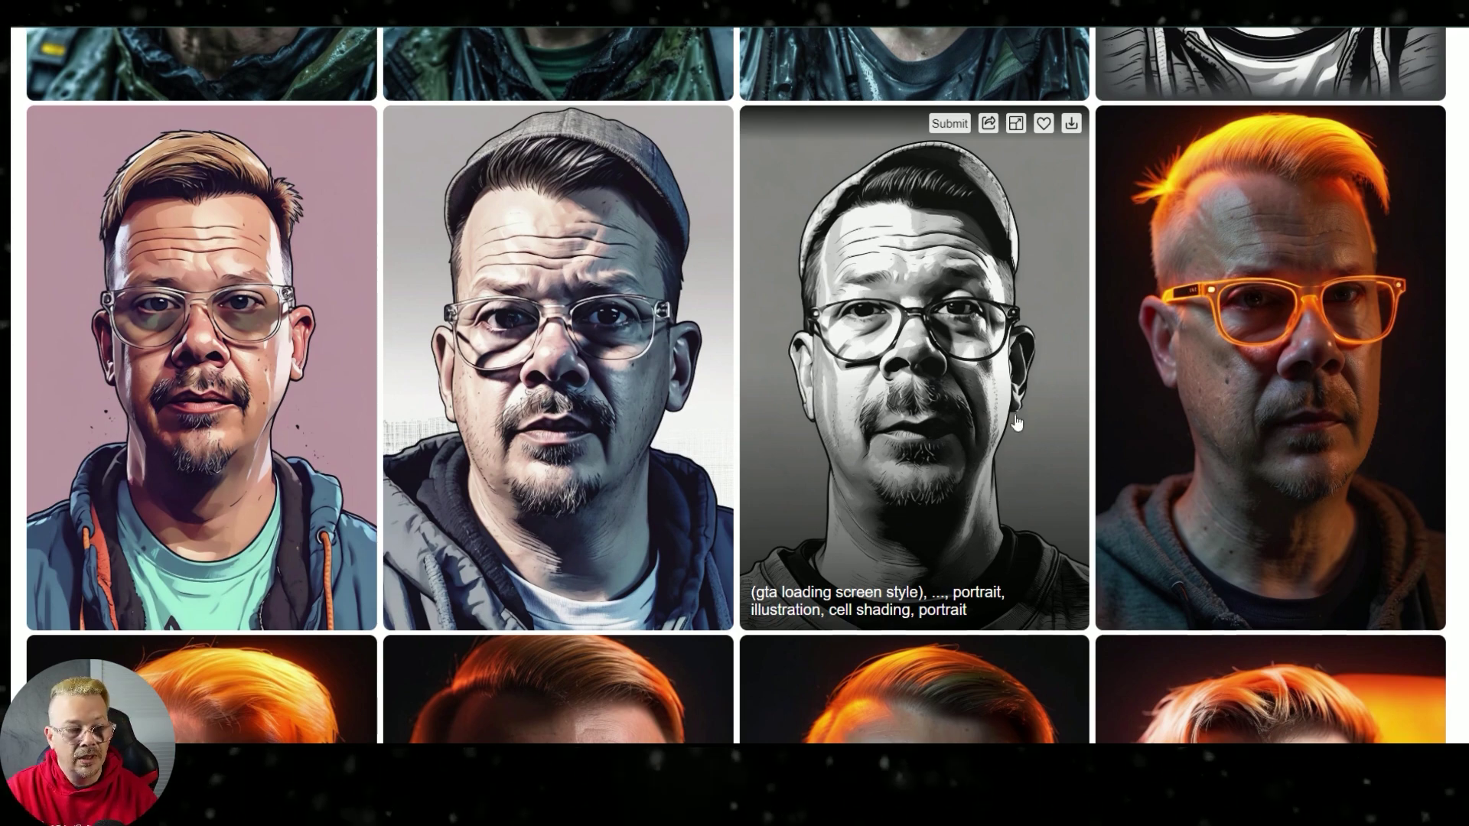
Review the long-haired, Irish pub, nature-exploding head and 8 bit pixel art hacker images further down the gallery
scroll(964, 474, "down", 1)
scroll(263, 403, "up", 2)
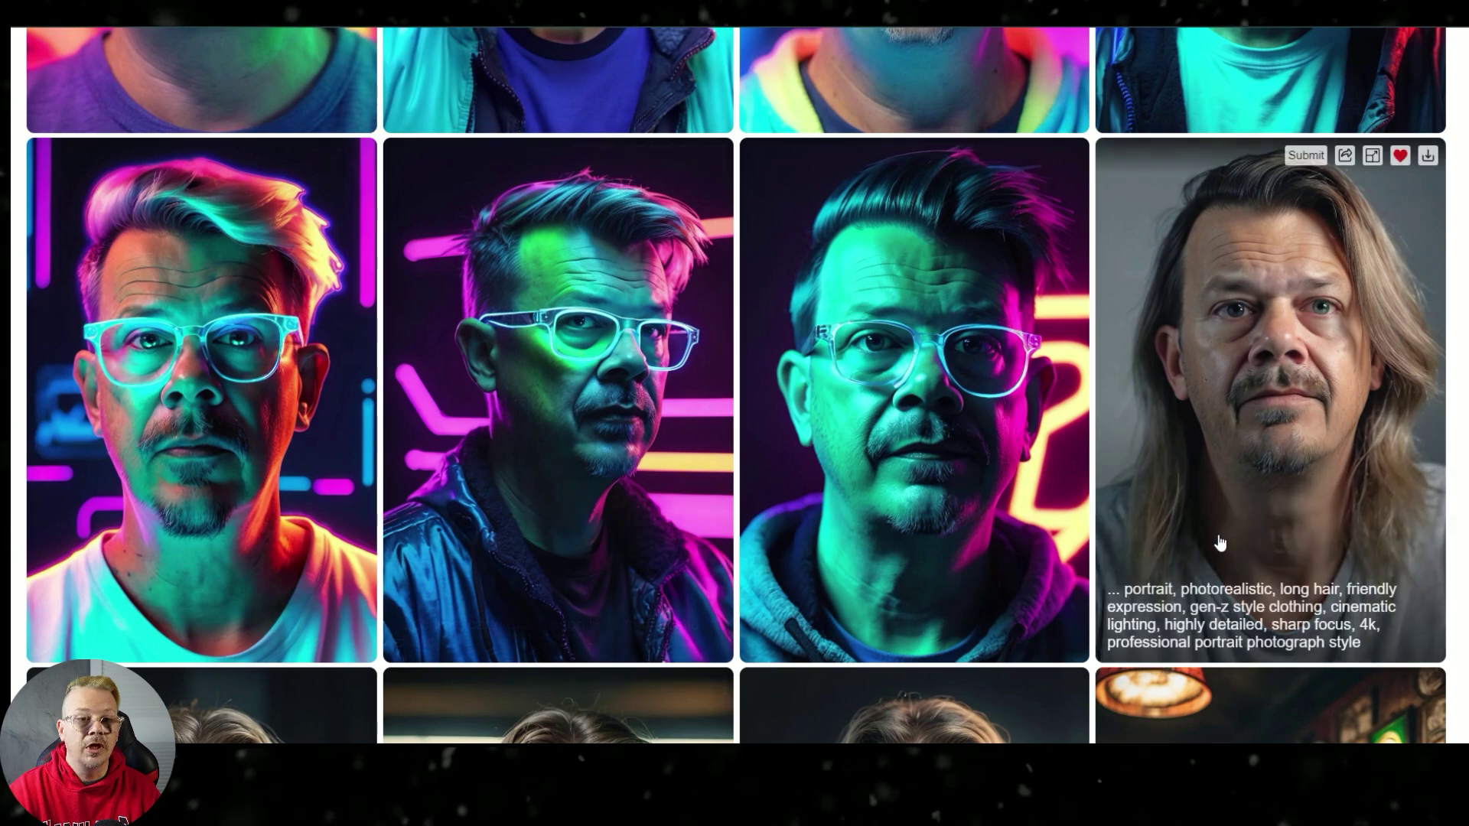
scroll(1225, 536, "down", 5)
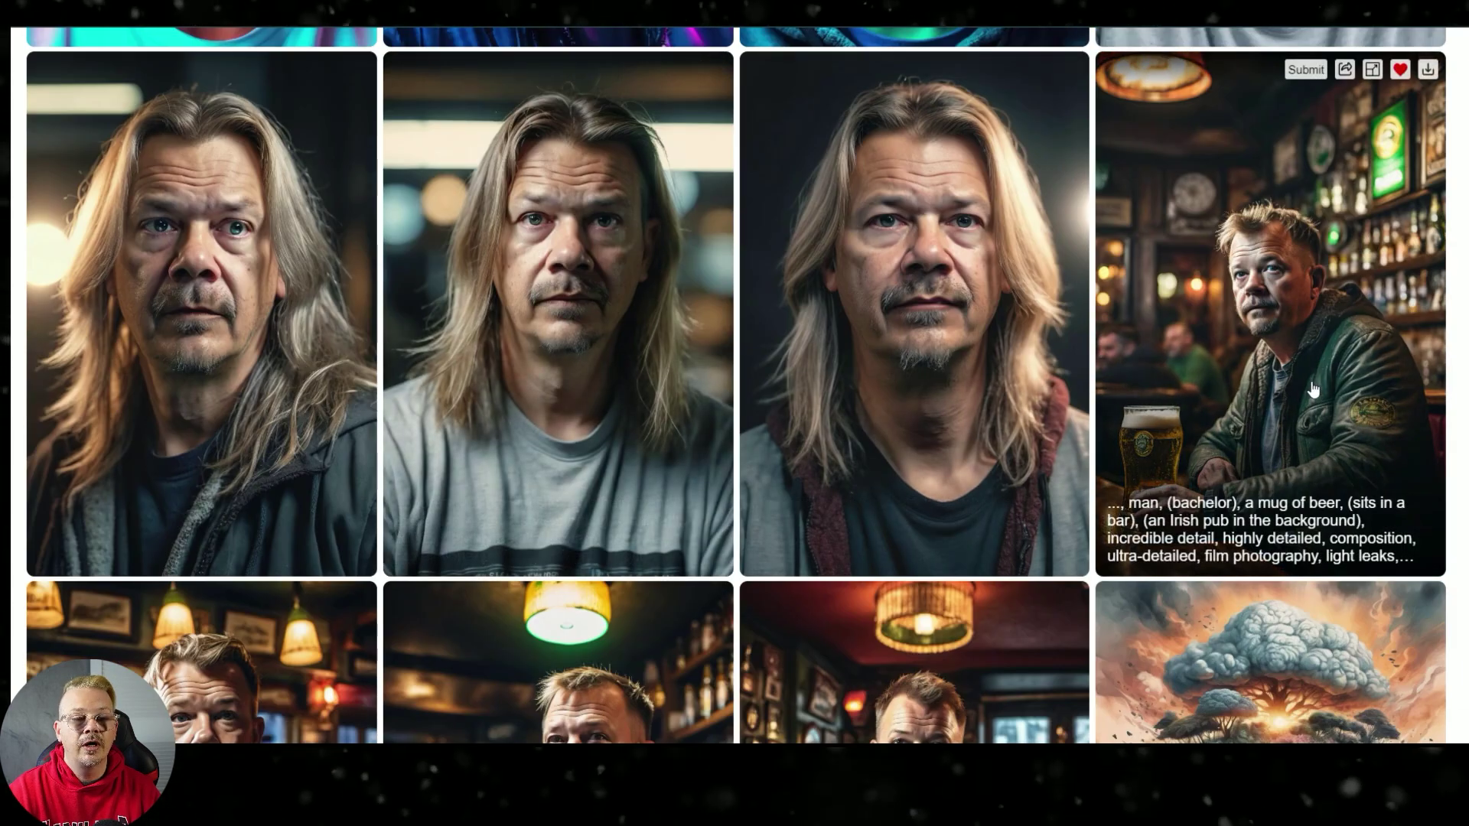
scroll(1314, 390, "down", 5)
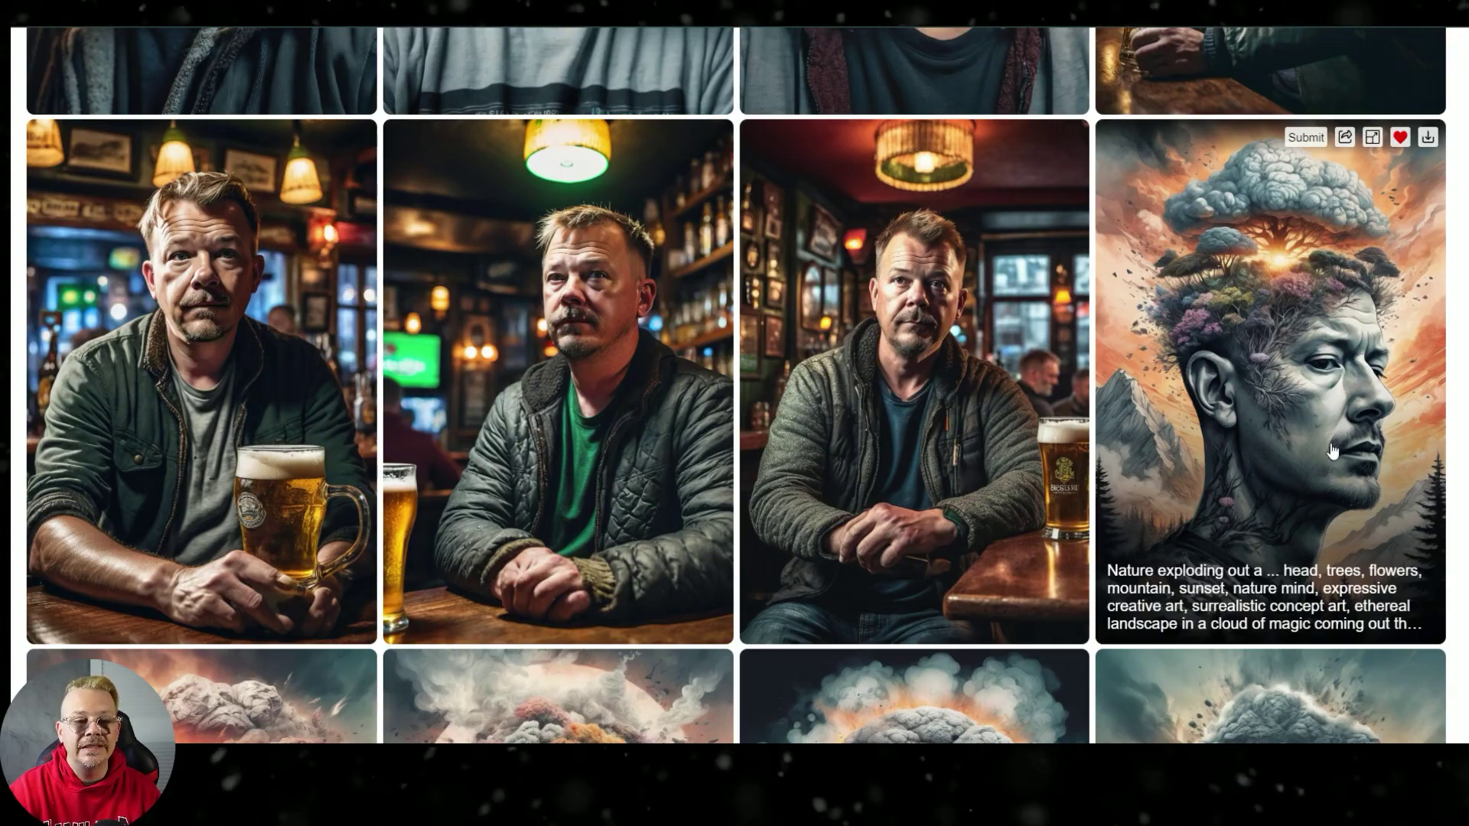
scroll(1332, 452, "down", 15)
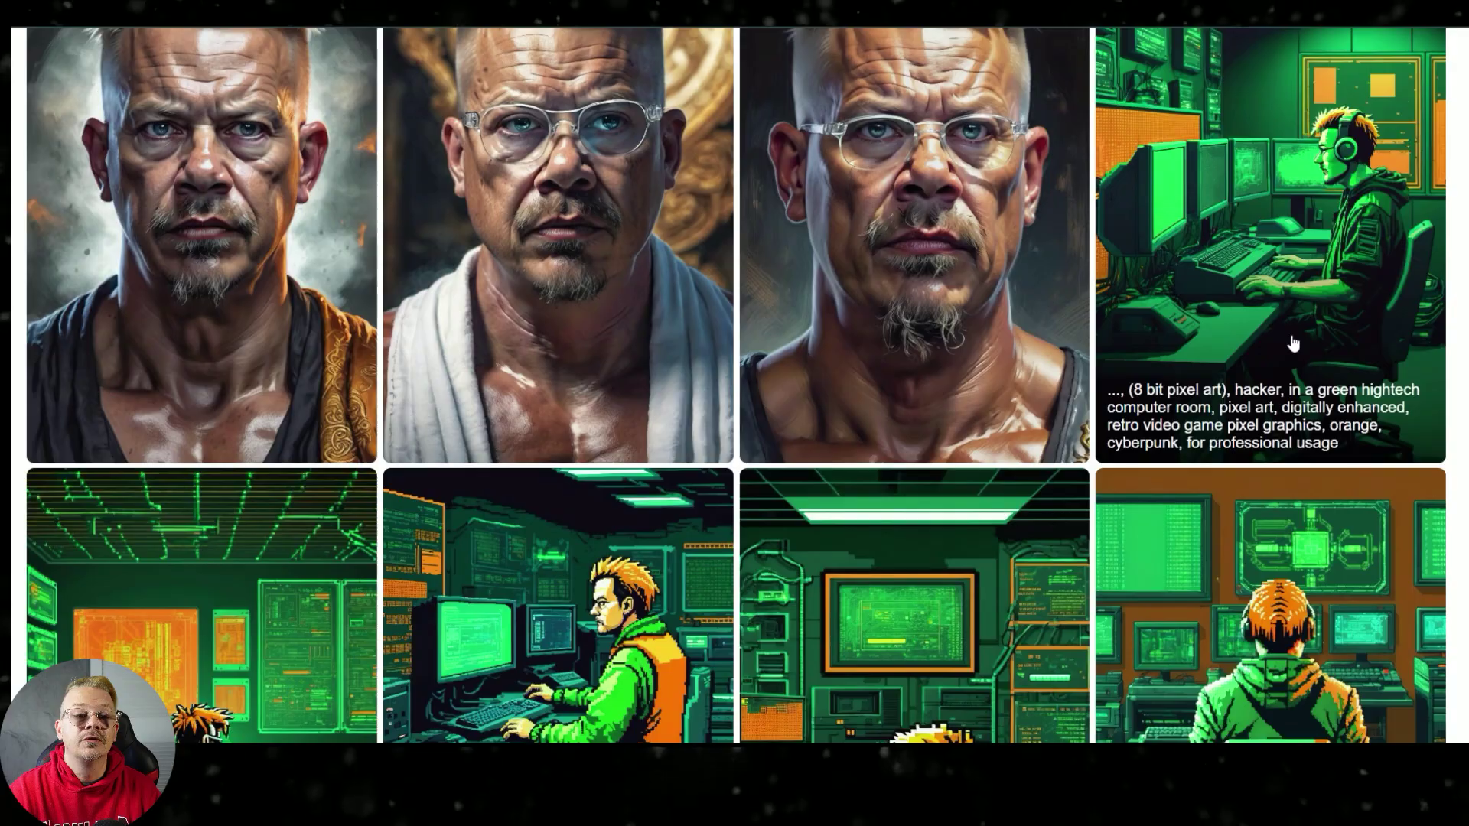
Look through the leather jacket explosion and Hasselblad fashion portraits at the end of the gallery, and return toward its beginning
scroll(880, 459, "down", 15)
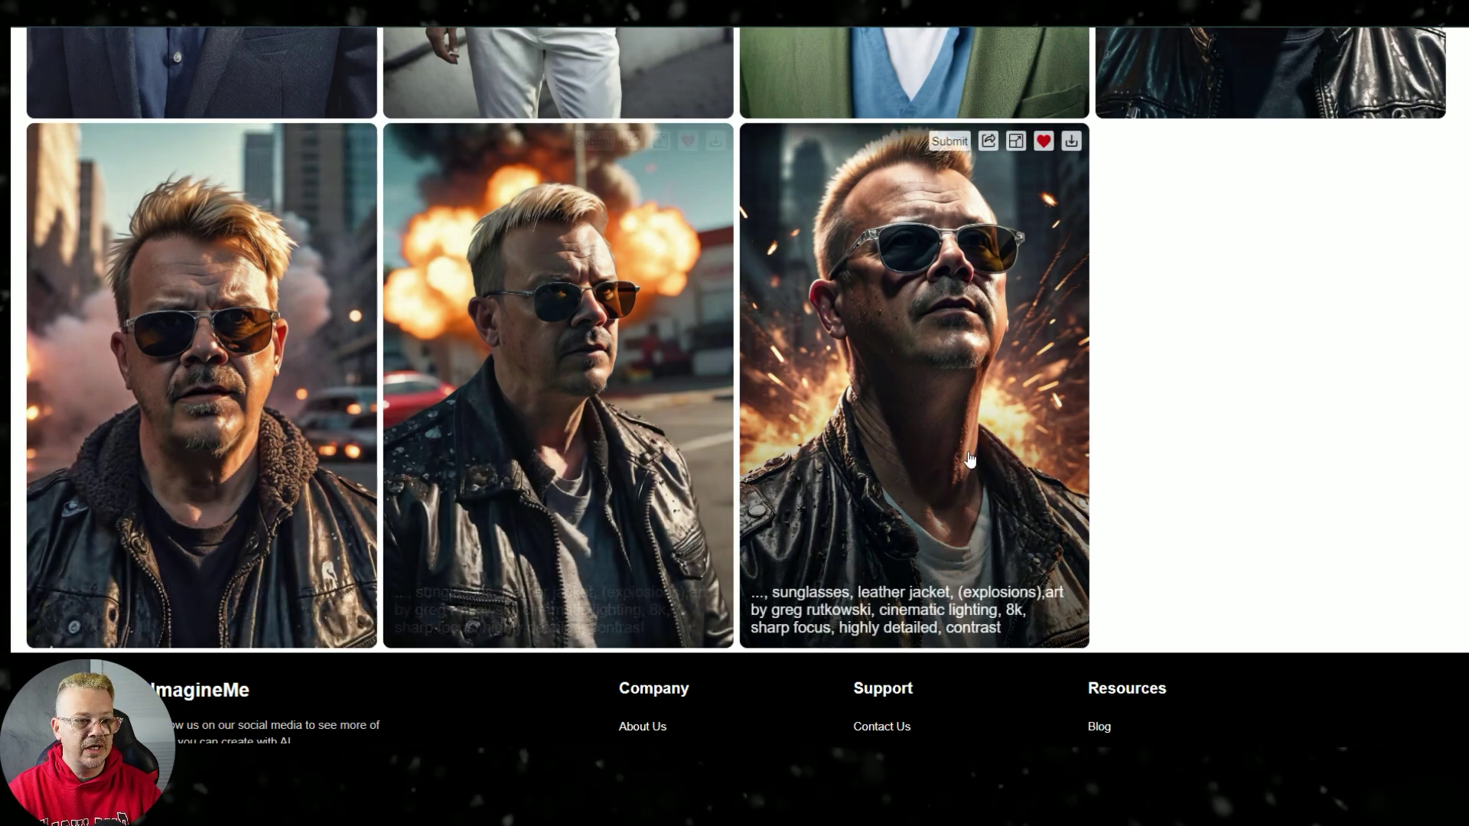
scroll(912, 468, "up", 1)
scroll(912, 468, "up", 3)
scroll(904, 504, "up", 4)
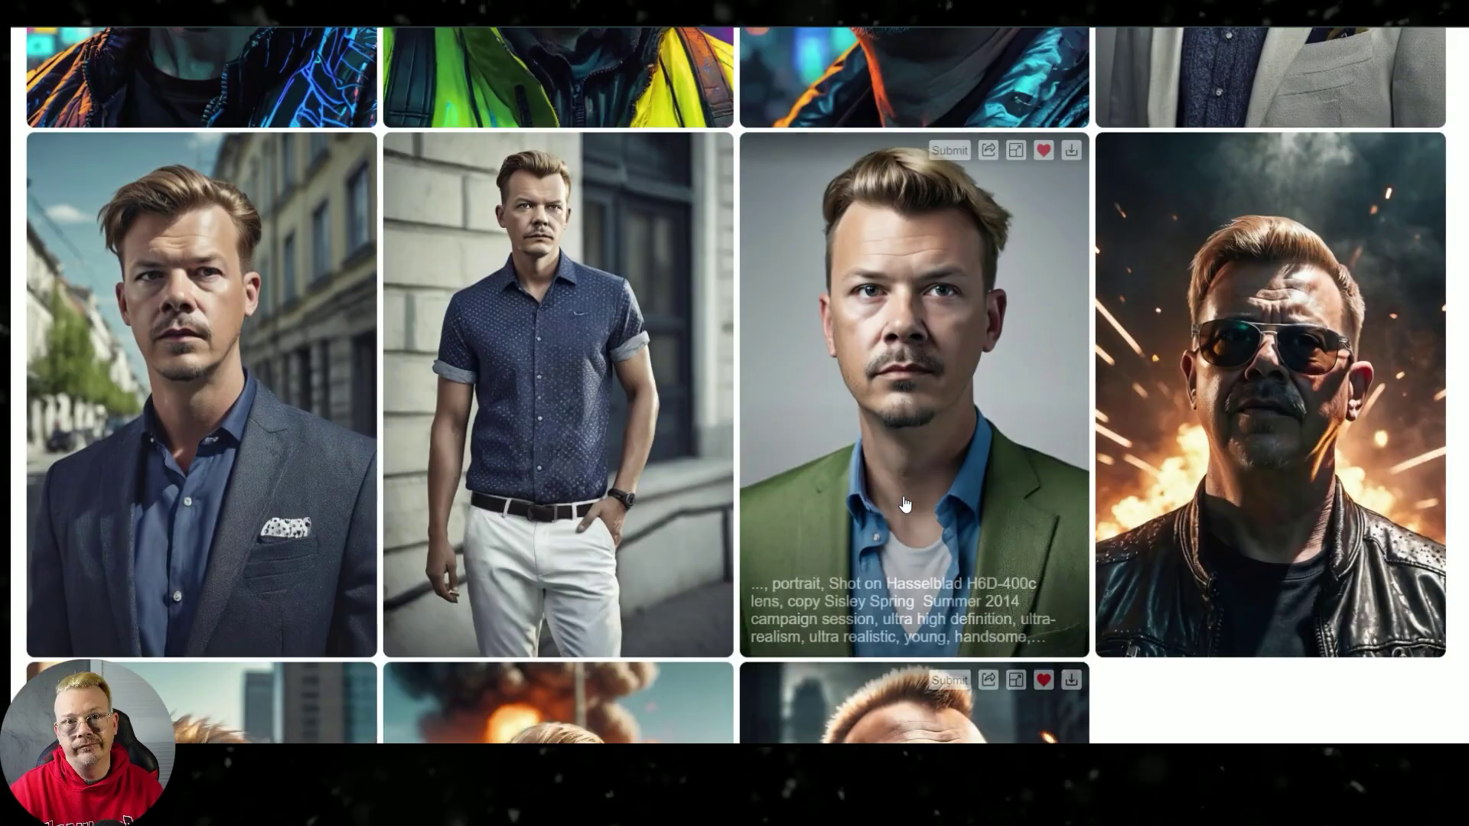
scroll(459, 383, "up", 15)
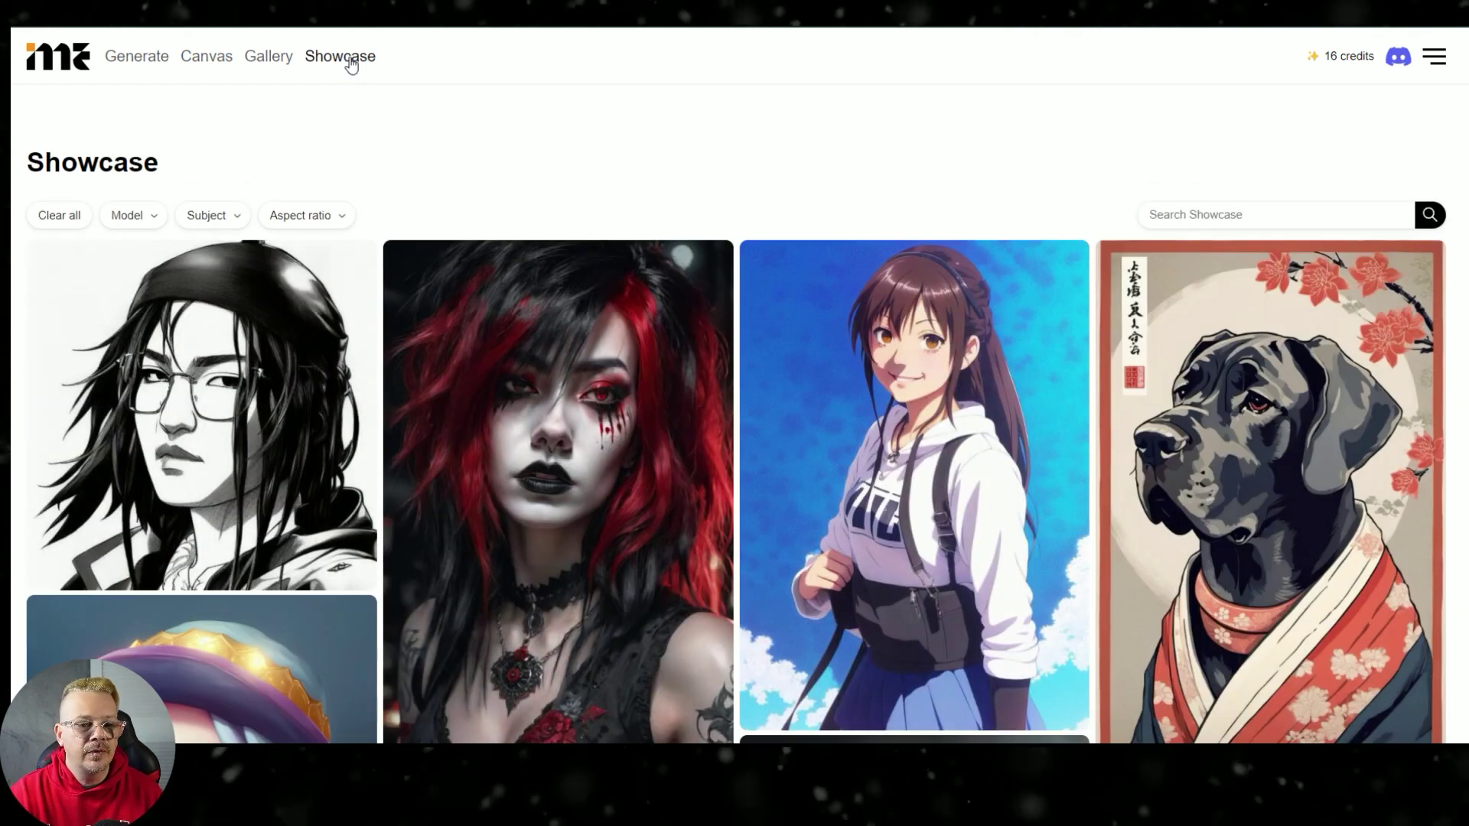
View the anime girl, fantasy knight and herculean demon images in the Showcase and read their prompts
left_click(912, 516)
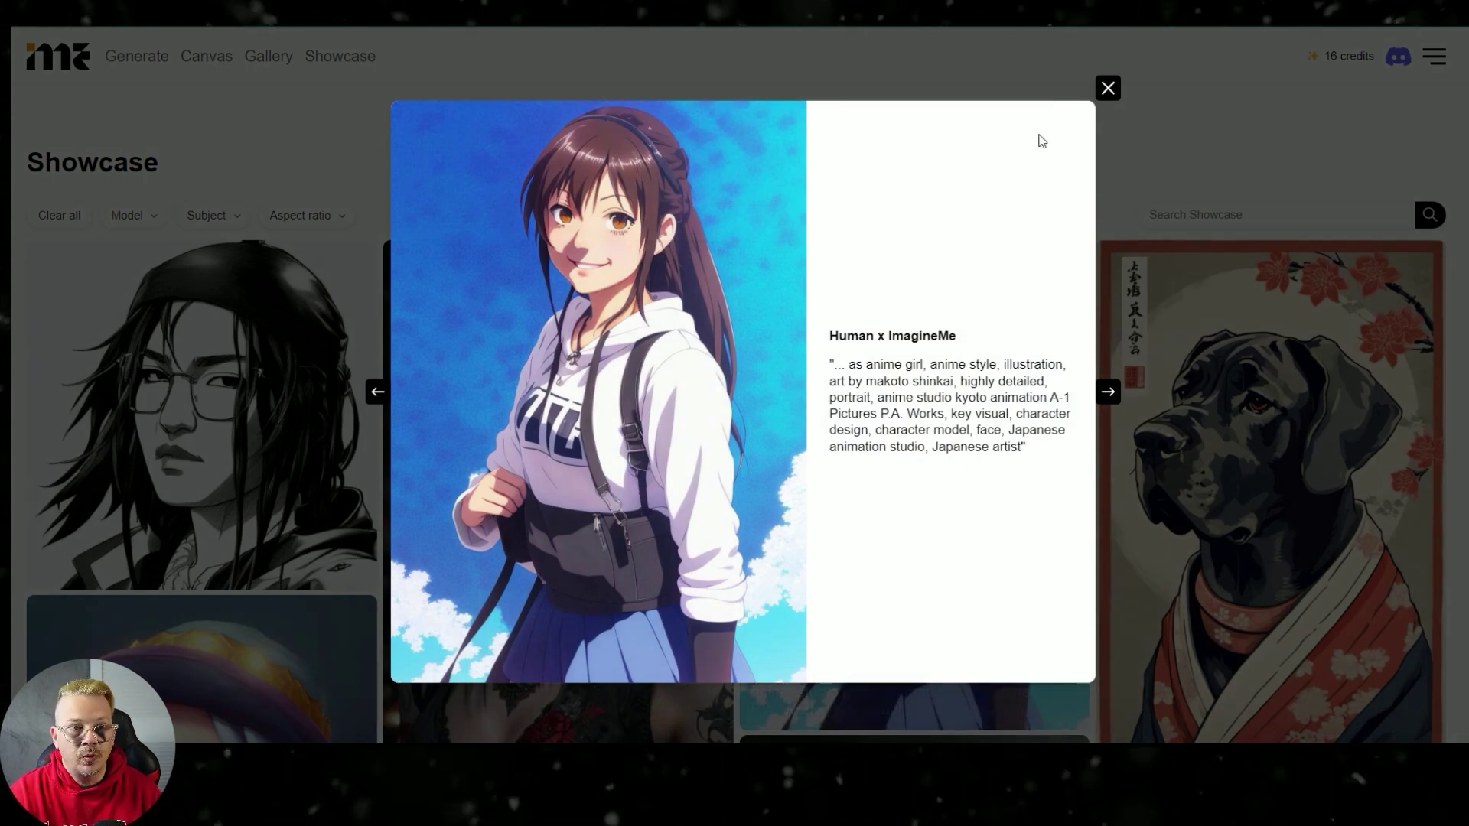
left_click(1107, 90)
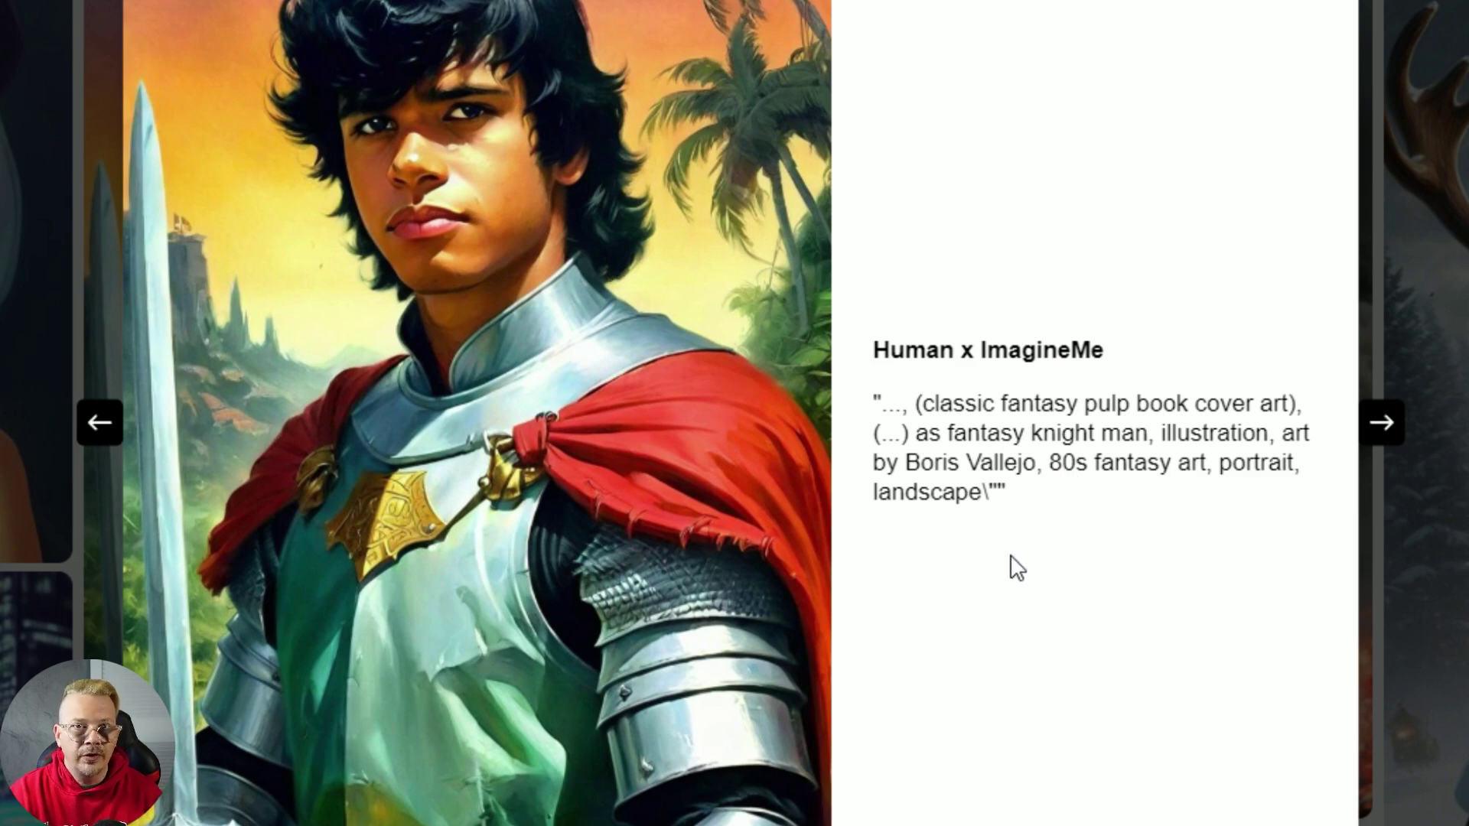
key("Right")
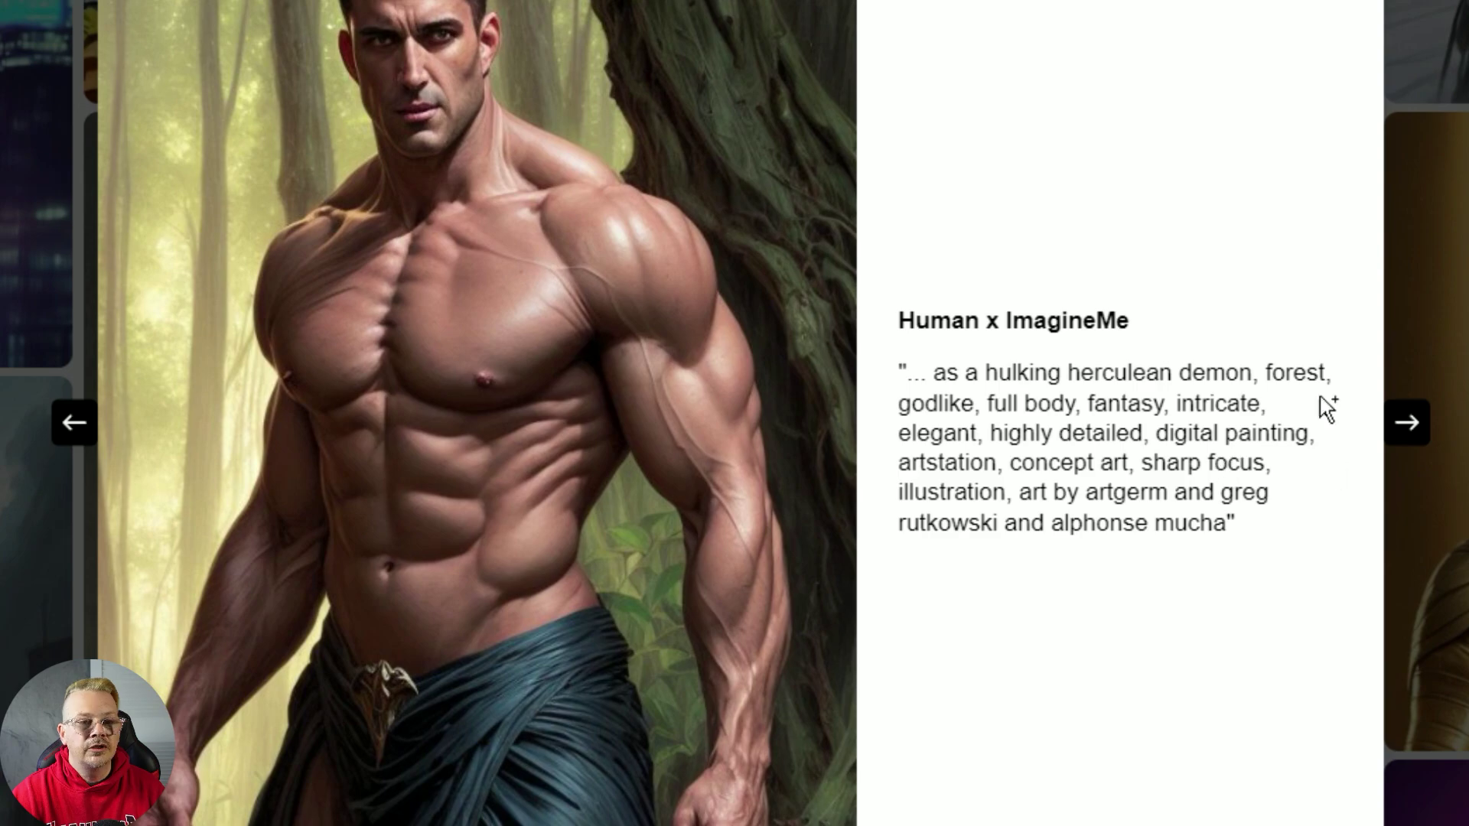
key("Escape")
Browse the Showcase images and their prompts, and open the London city male silhouette portrait to read its full prompt
scroll(769, 348, "down", 8)
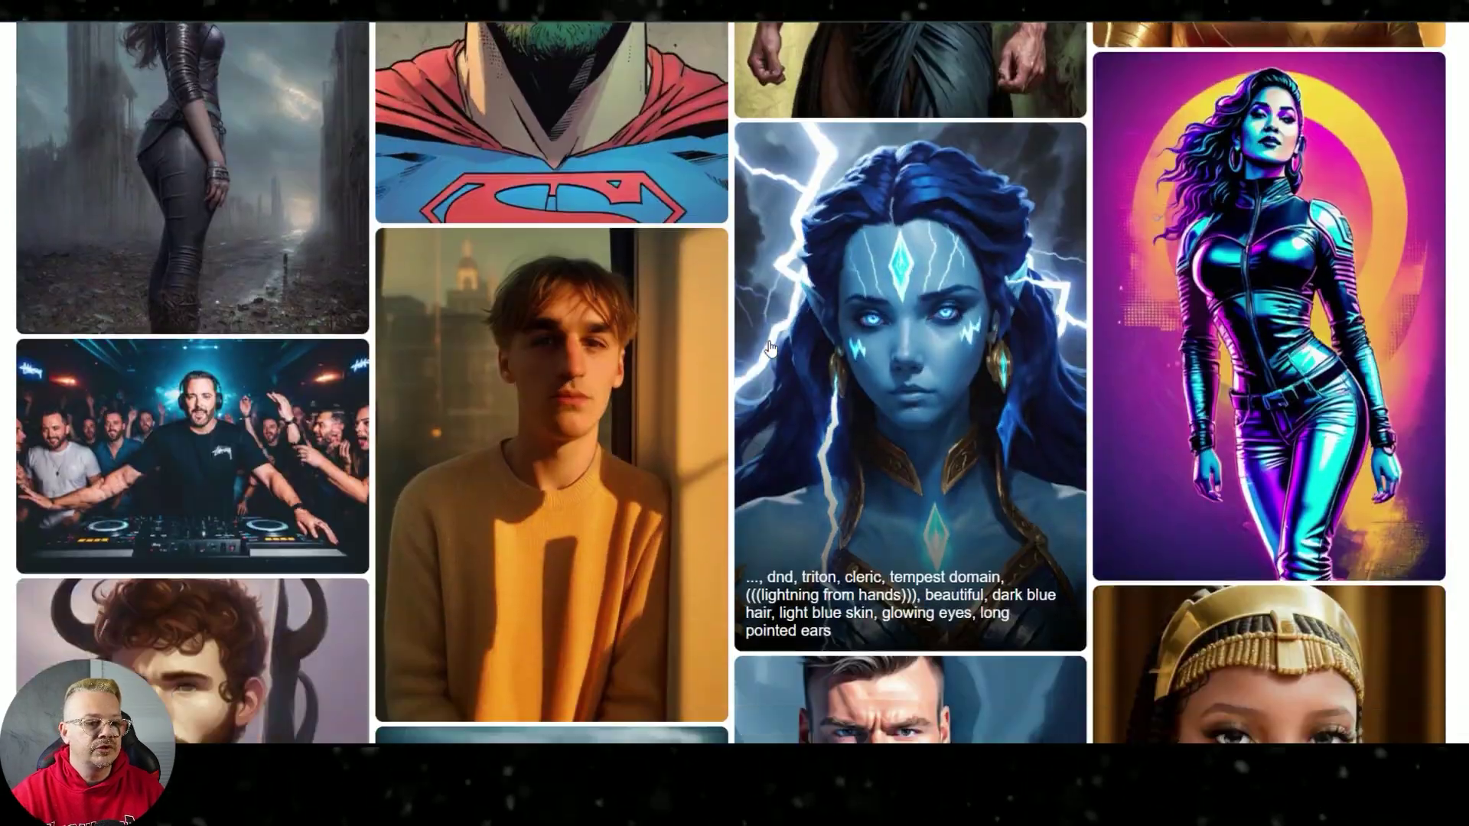
scroll(769, 348, "down", 1)
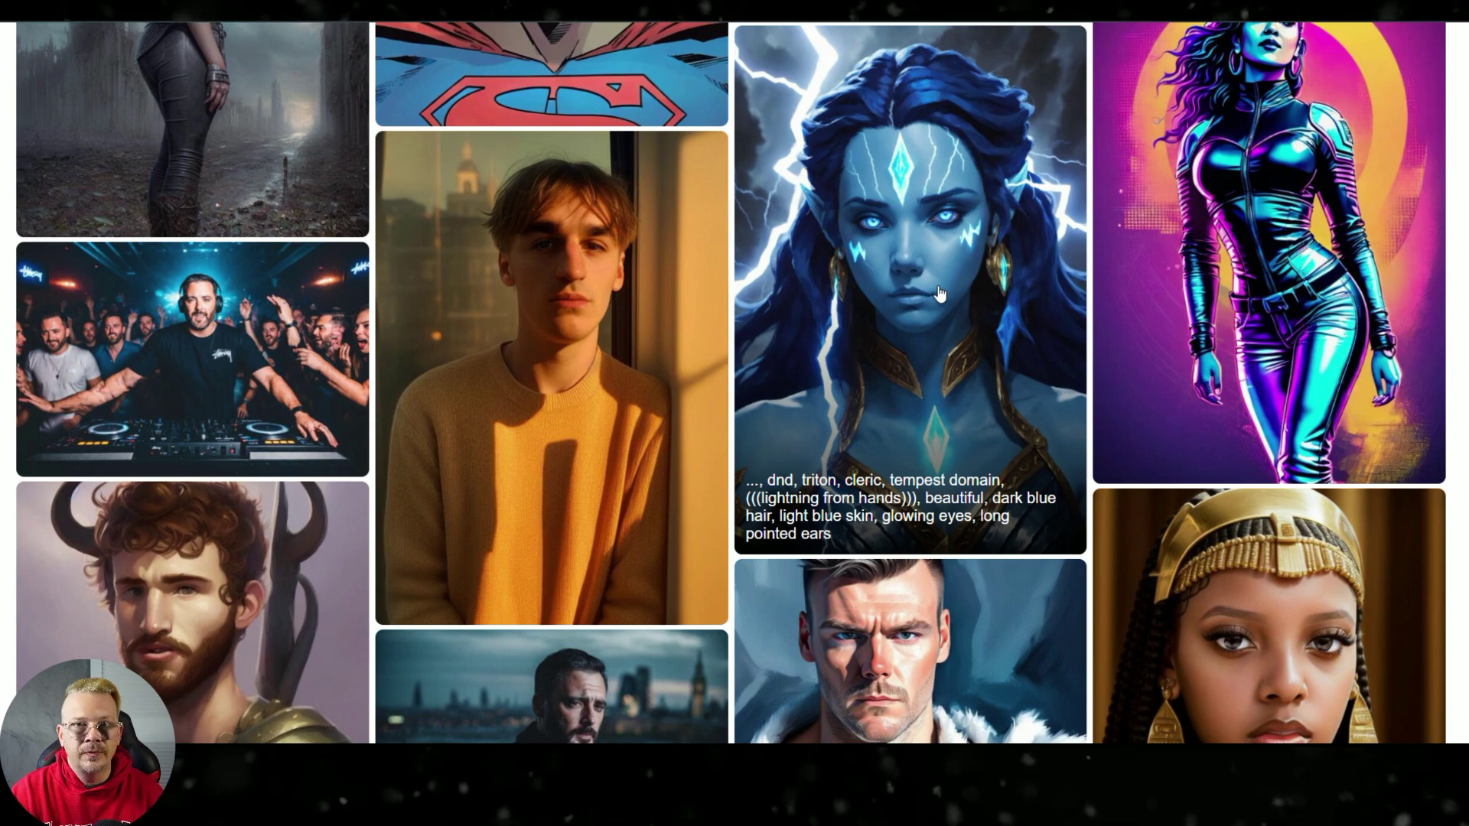
scroll(939, 293, "down", 4)
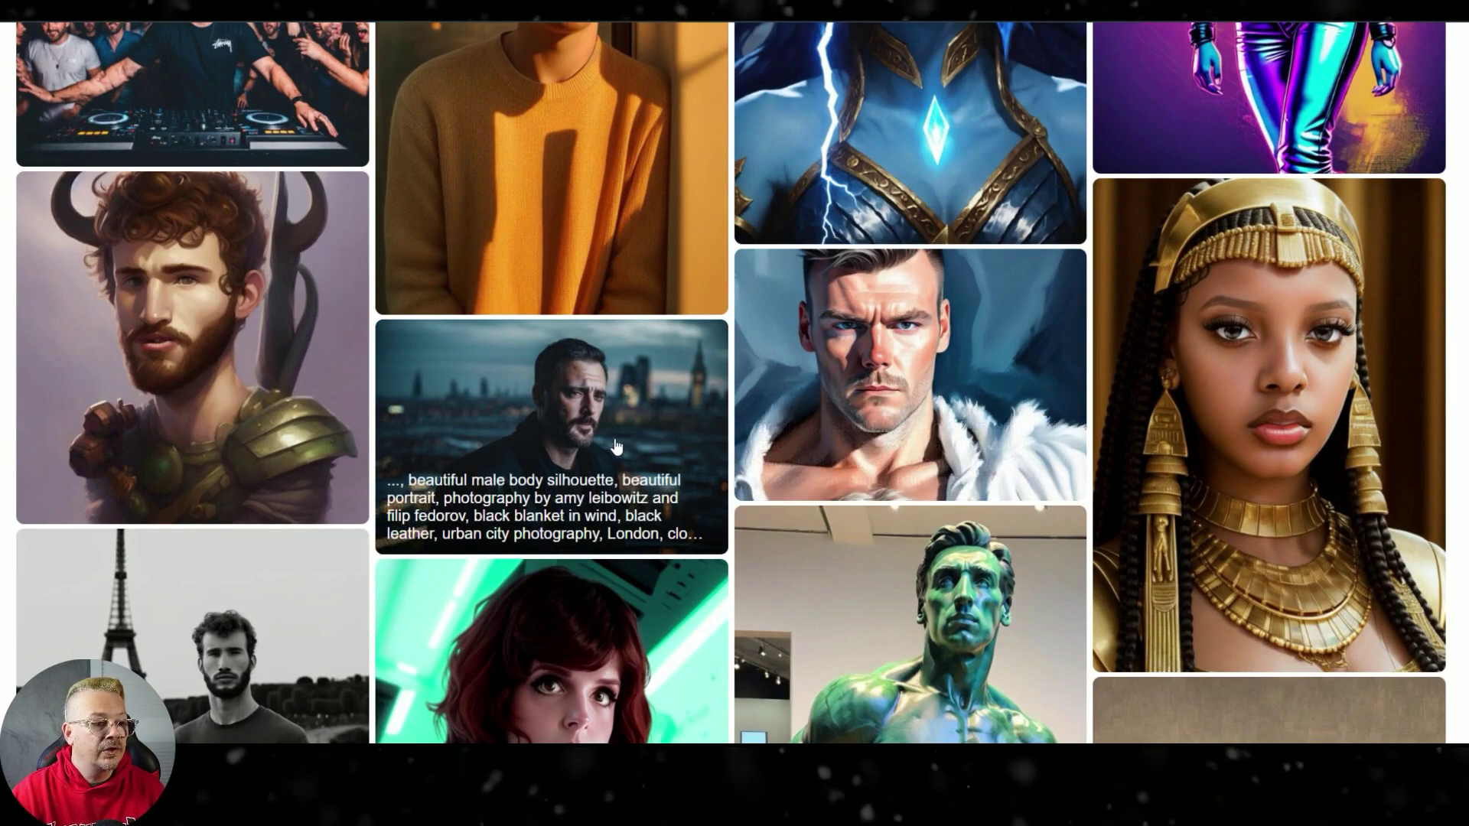
scroll(900, 469, "down", 6)
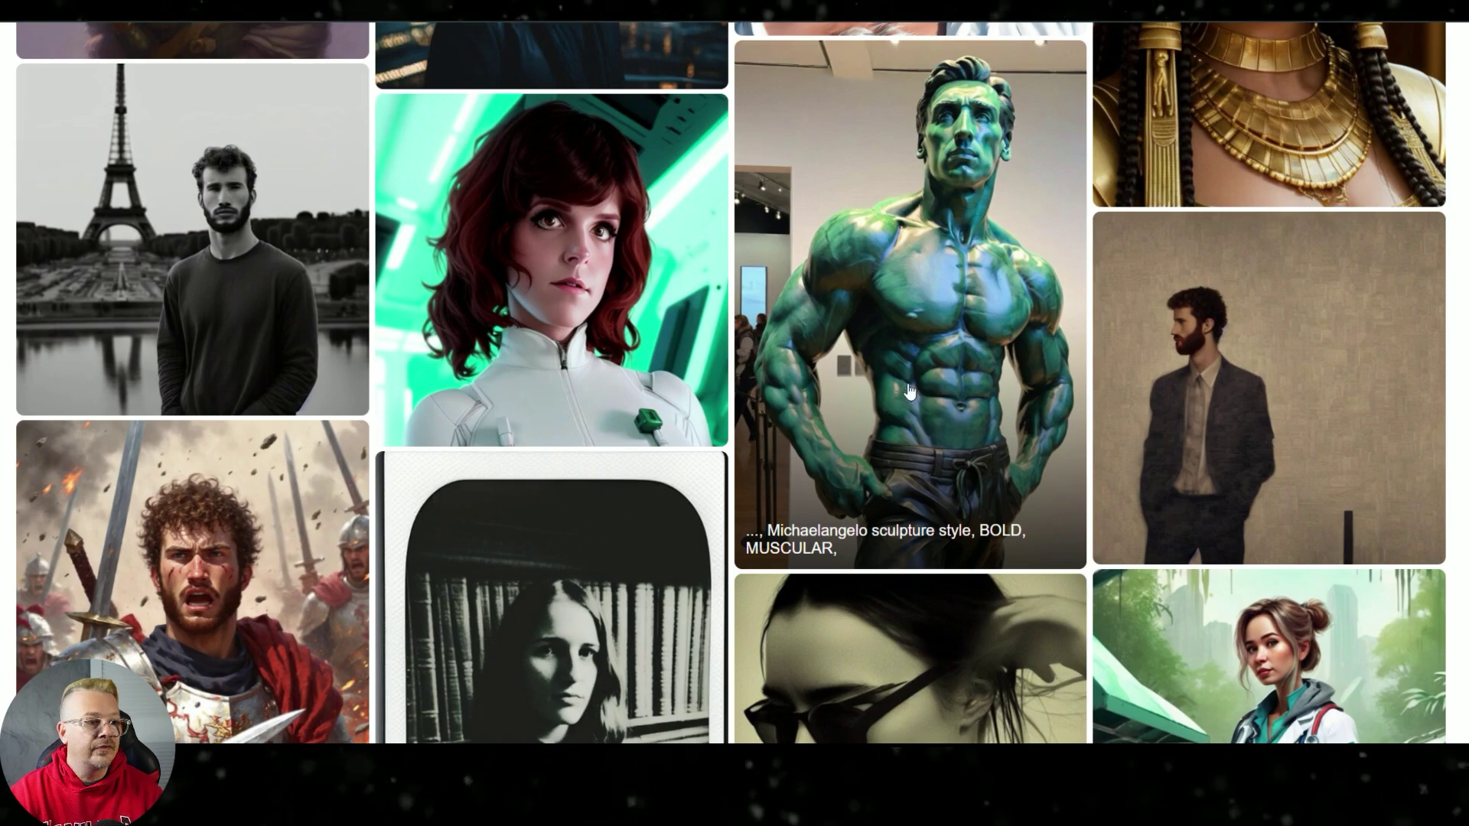
scroll(909, 391, "down", 4)
scroll(837, 394, "down", 10)
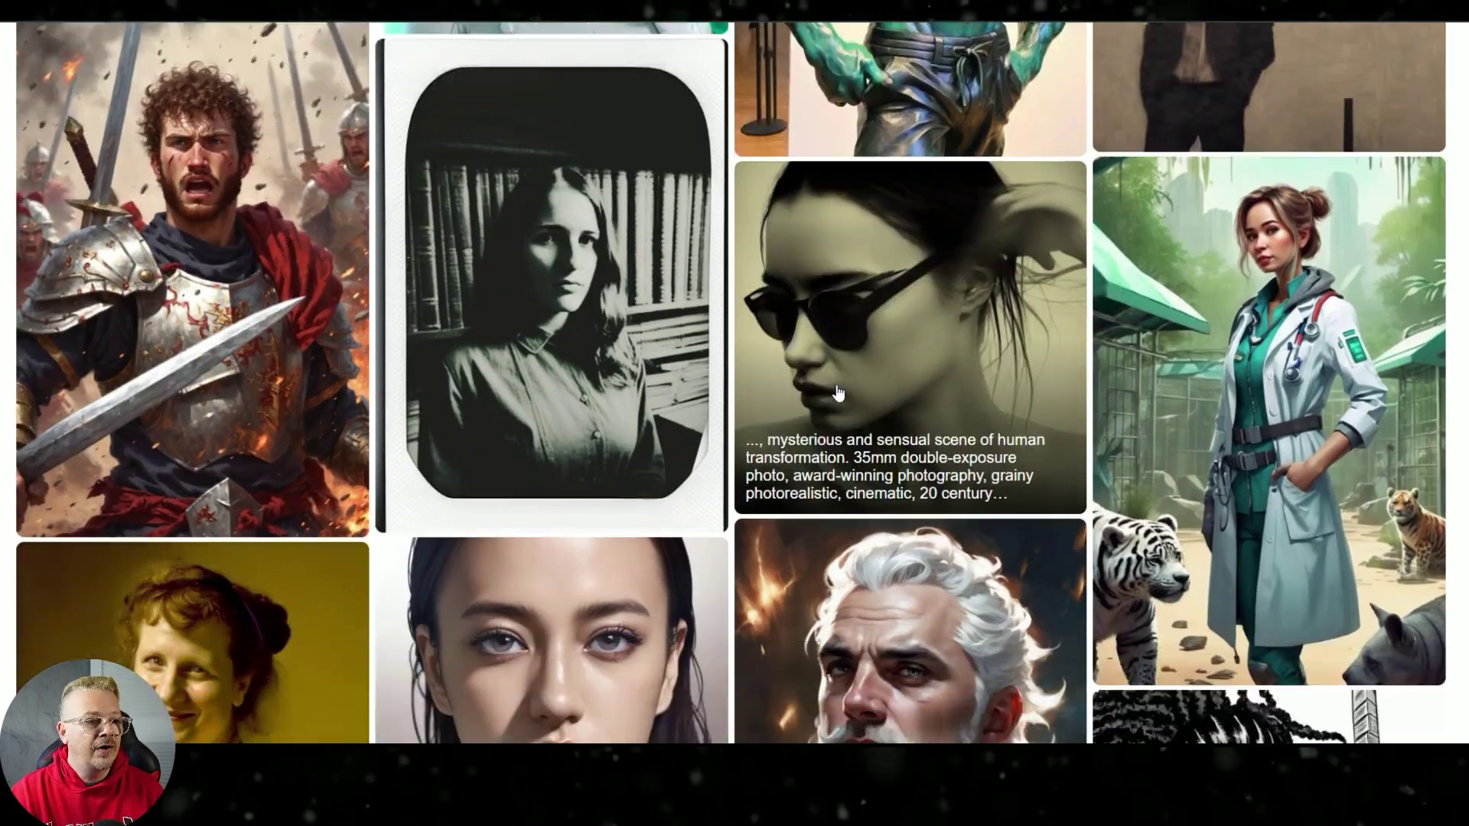
scroll(884, 501, "down", 1)
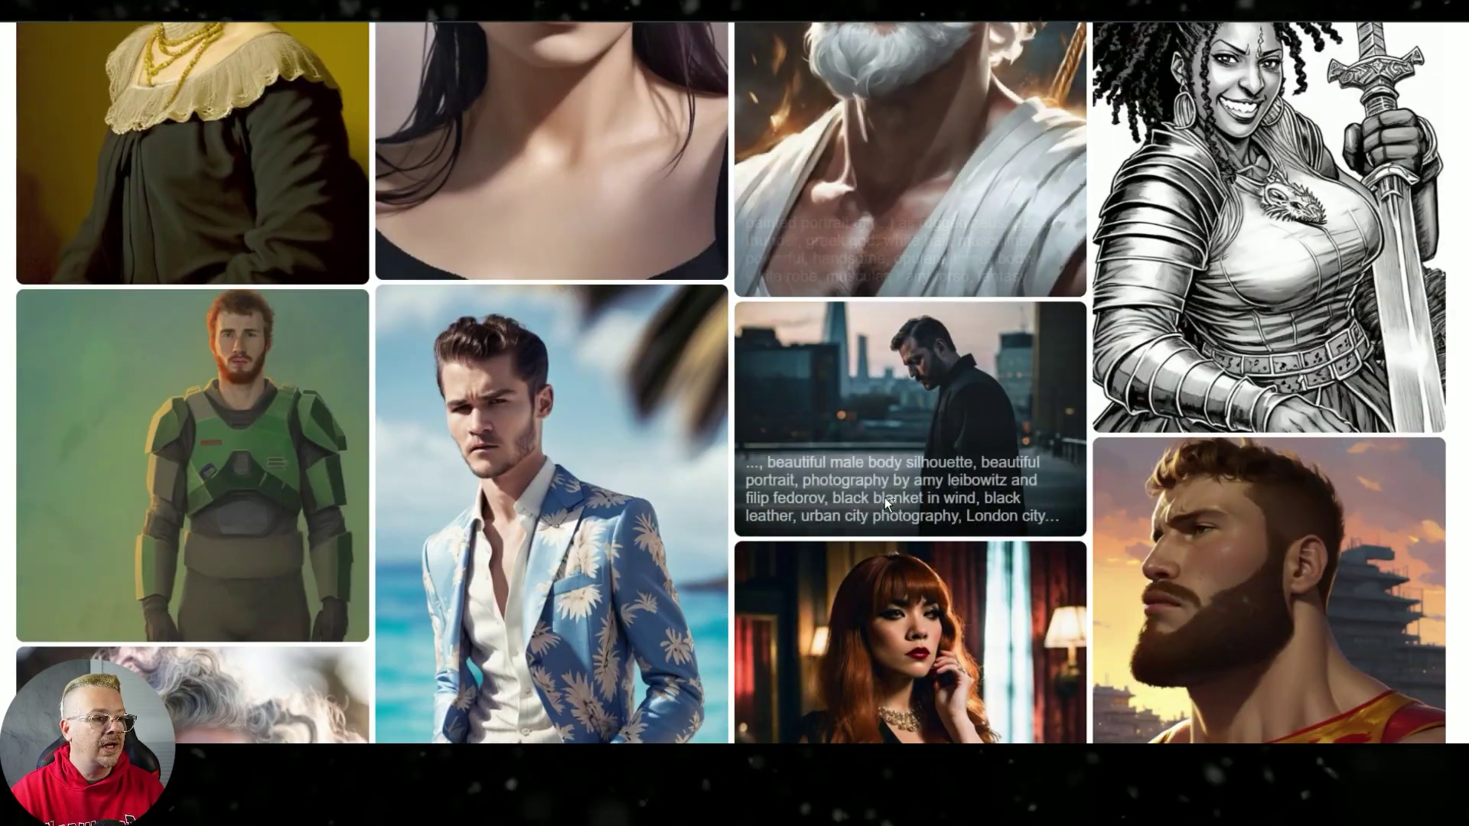
left_click(932, 426)
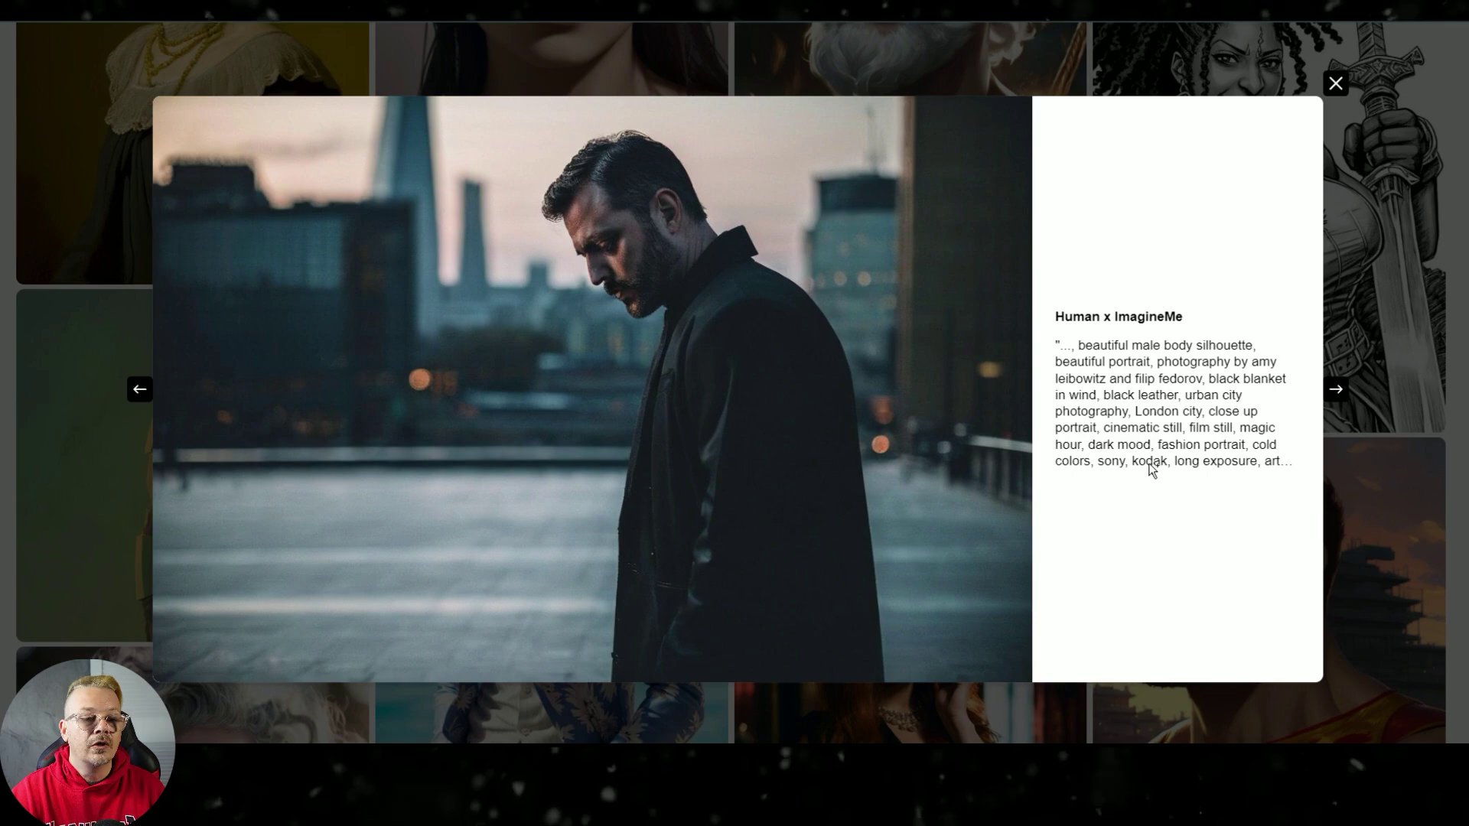
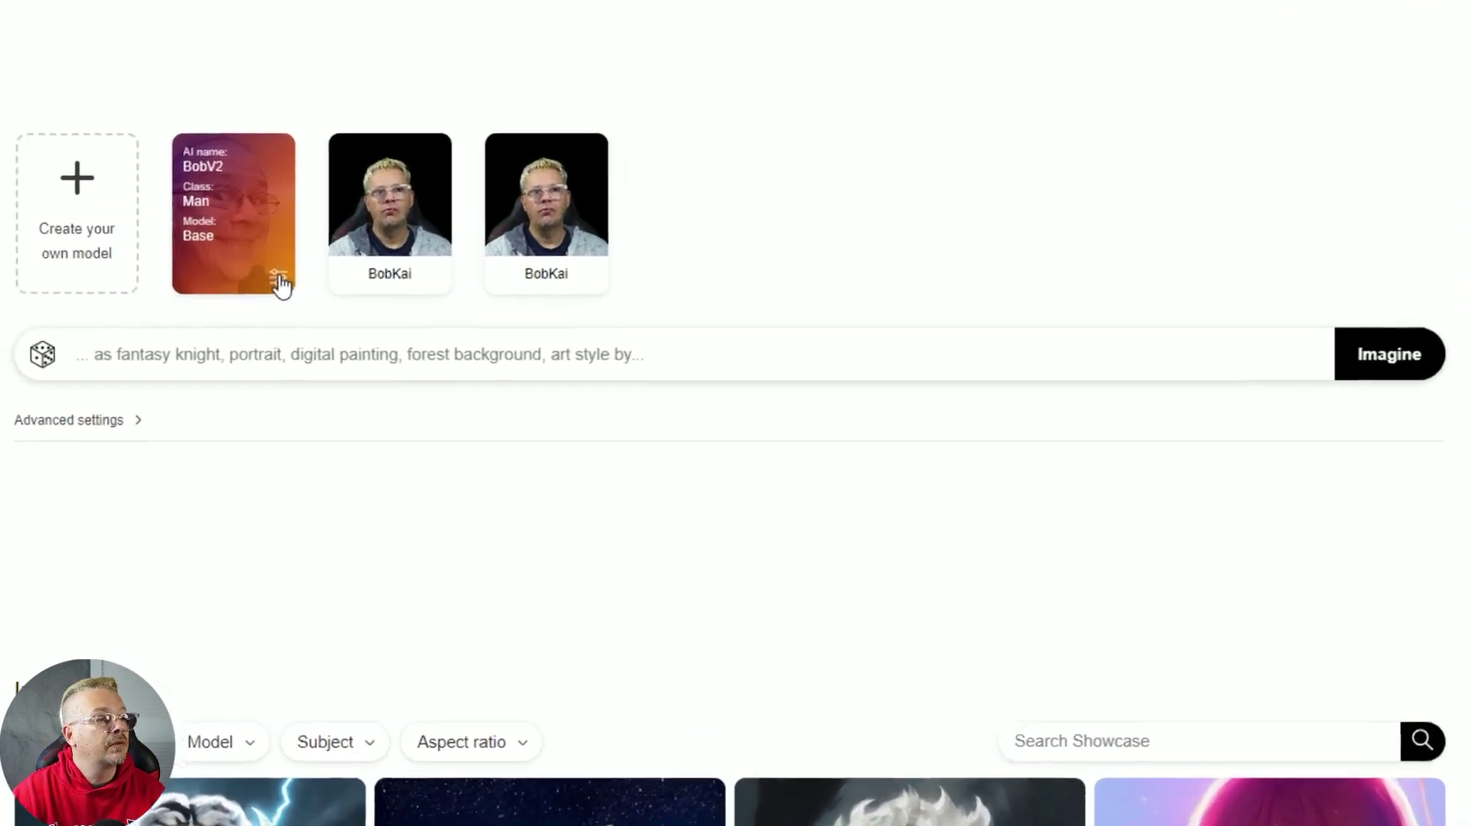
Compare the BobV2 model's refinement previews between steps 100 and 1900, and retrain the model at step 1900
left_click(281, 285)
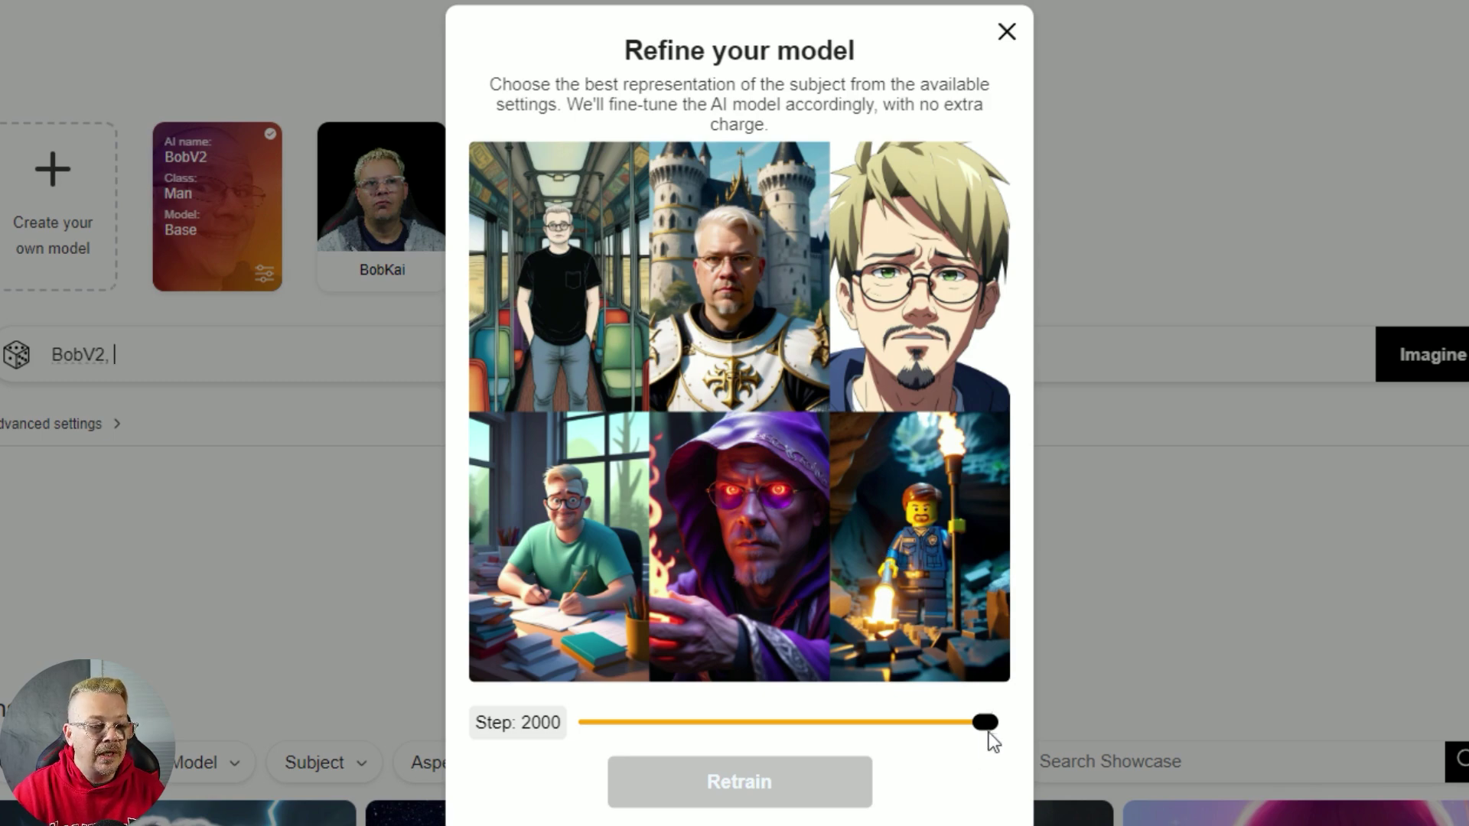
left_click_drag(987, 726, 572, 702)
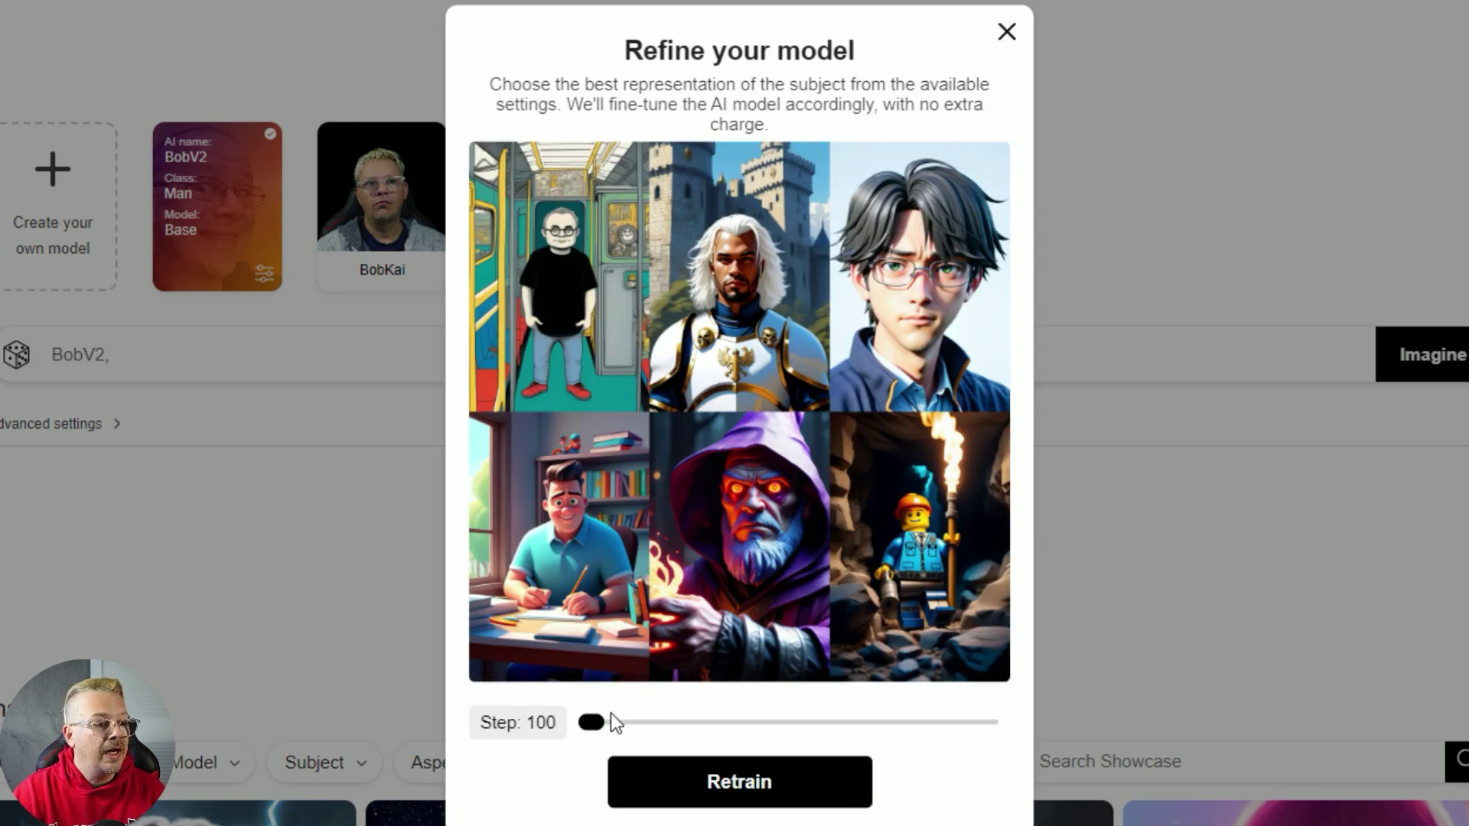
mouse_move(594, 734)
left_mouse_down()
mouse_move(636, 718)
mouse_move(640, 731)
mouse_move(942, 730)
mouse_move(909, 724)
mouse_move(930, 725)
left_mouse_up()
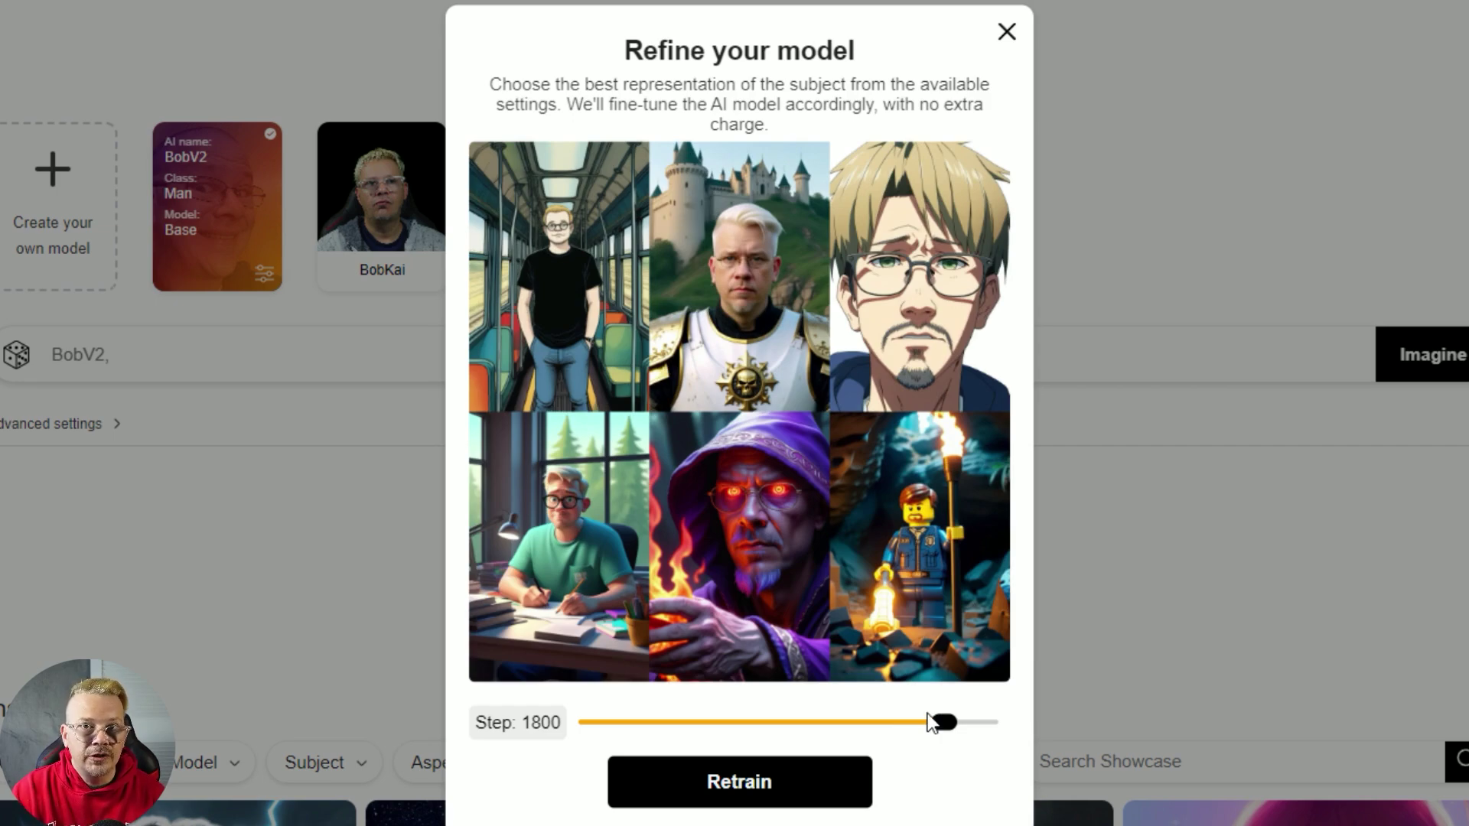
left_click_drag(930, 723, 965, 698)
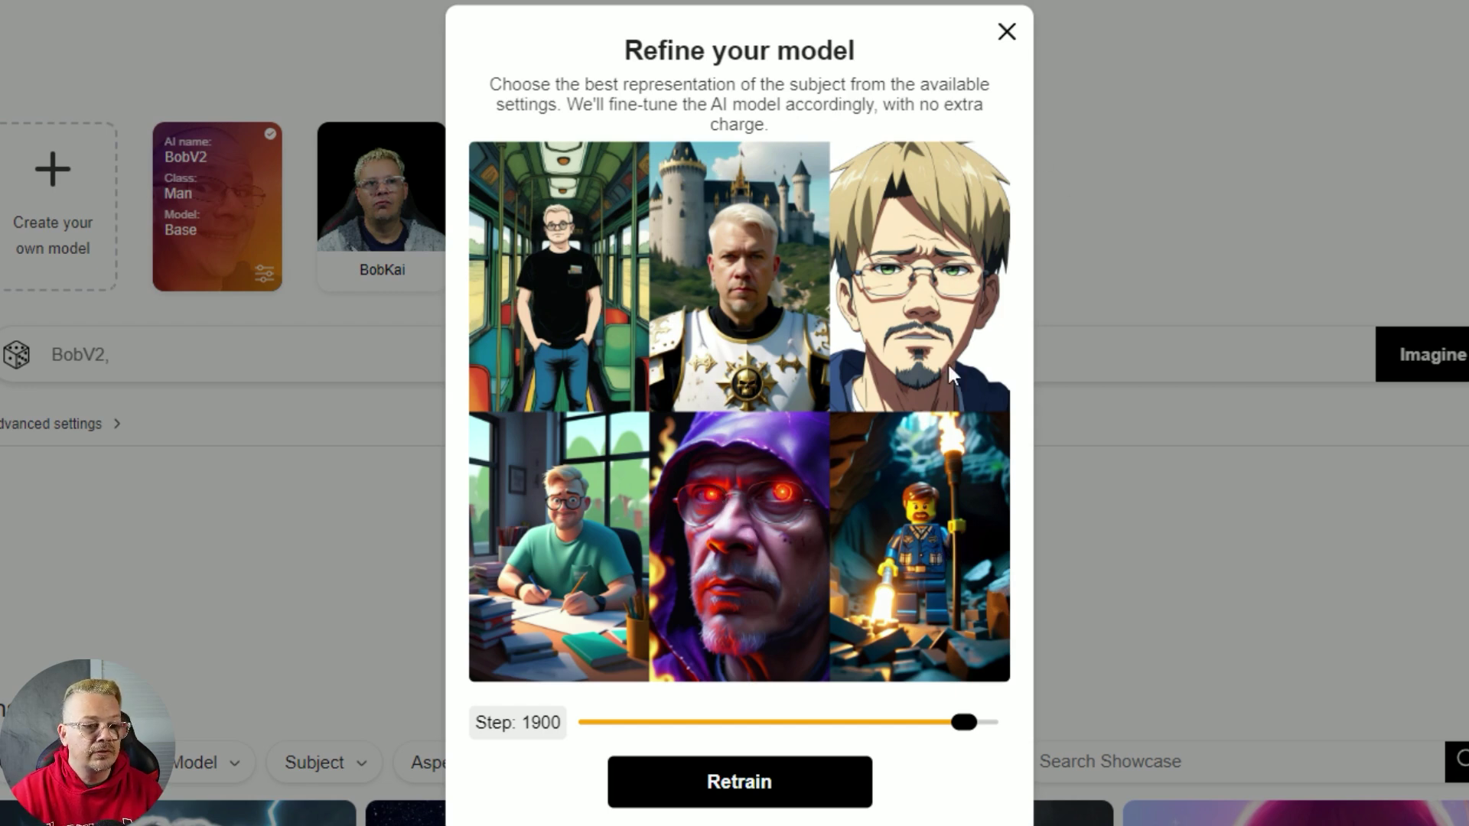
left_click(791, 792)
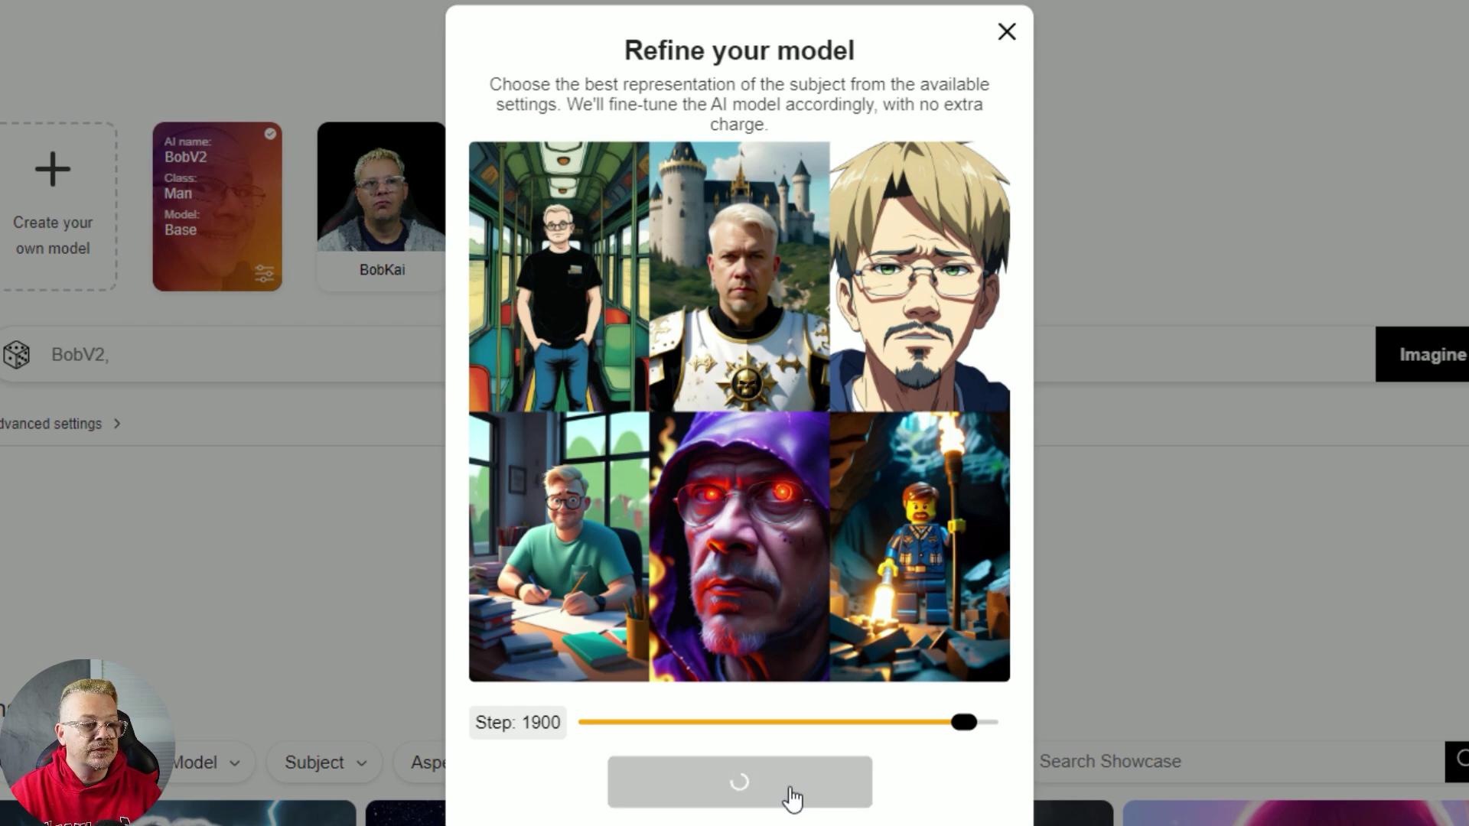